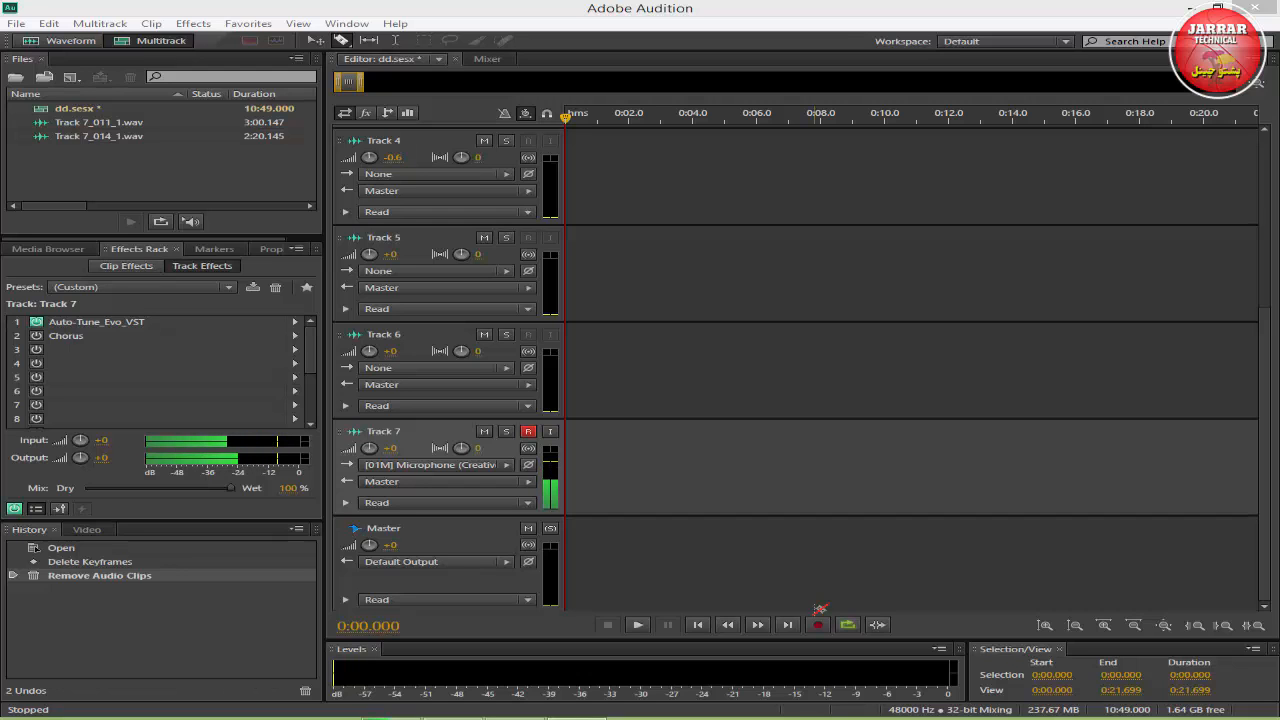
Step: Record a microphone take about 16.5 s long on Track 7 and stop the transport
left_click(818, 624)
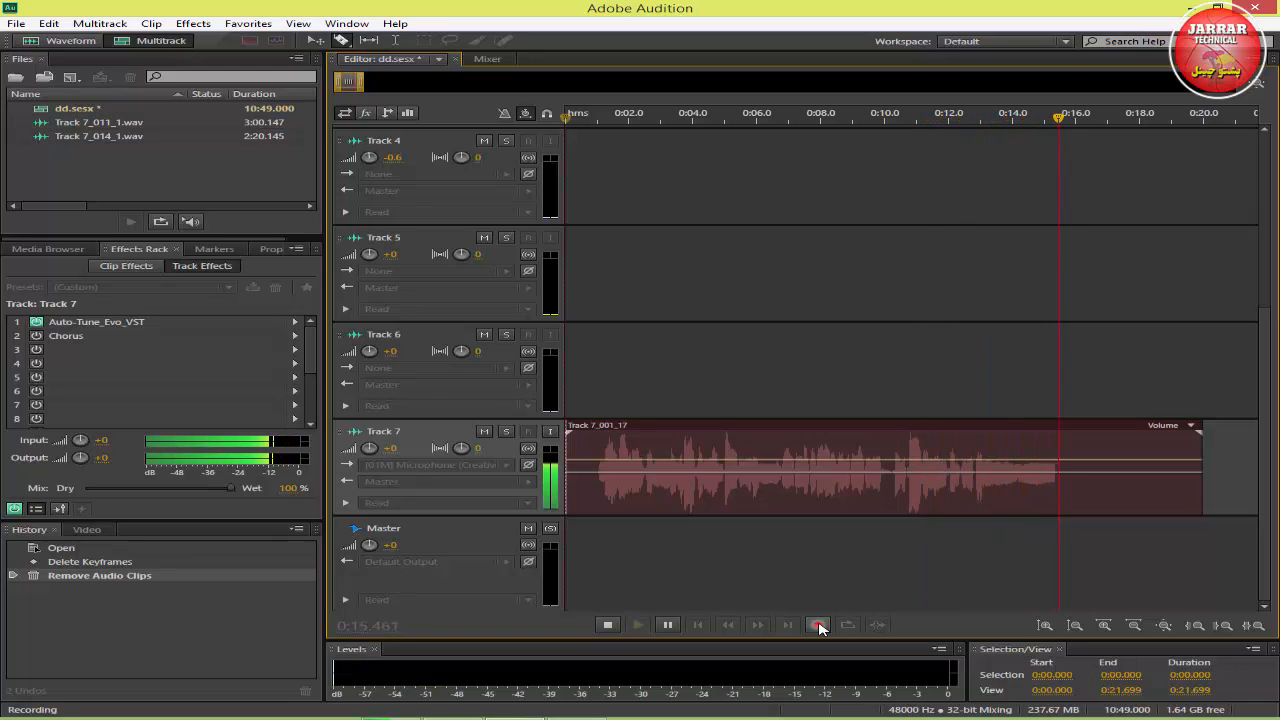
left_click(819, 625)
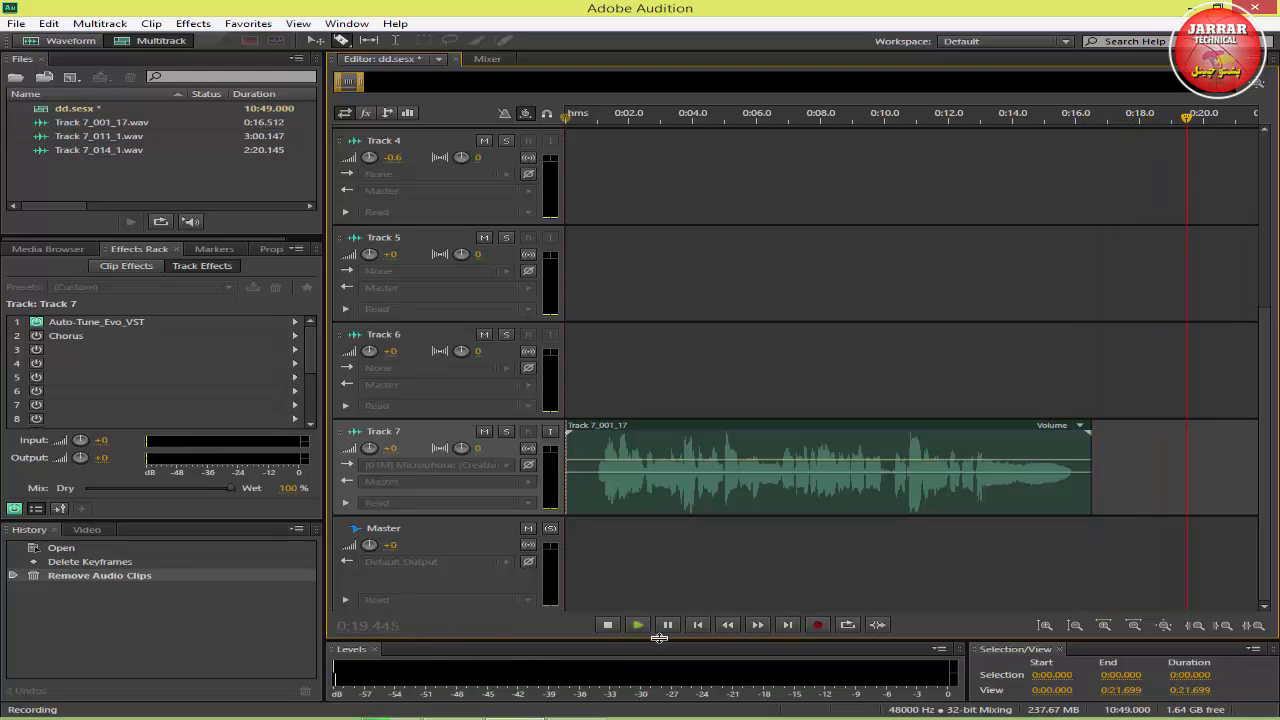
left_click(607, 625)
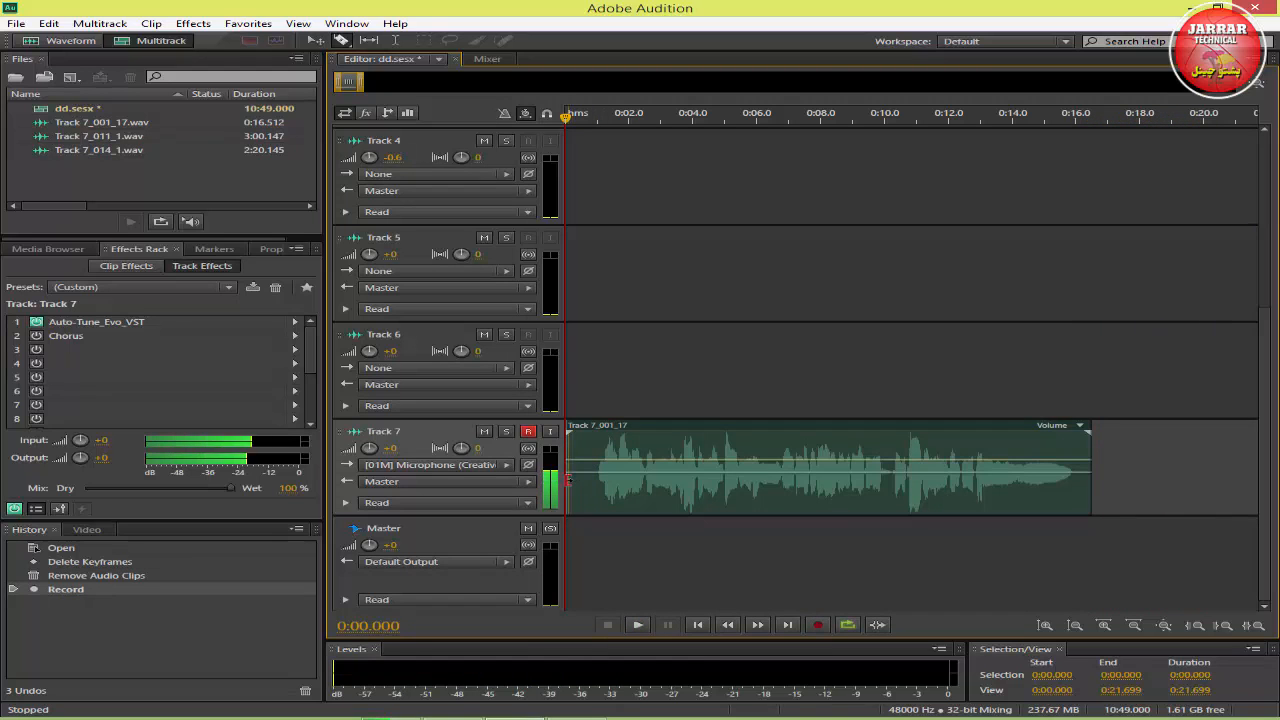
Step: Trim the silent beginning off the recorded Track 7 clip and move the clip to the session start
left_click_drag(566, 480, 588, 480)
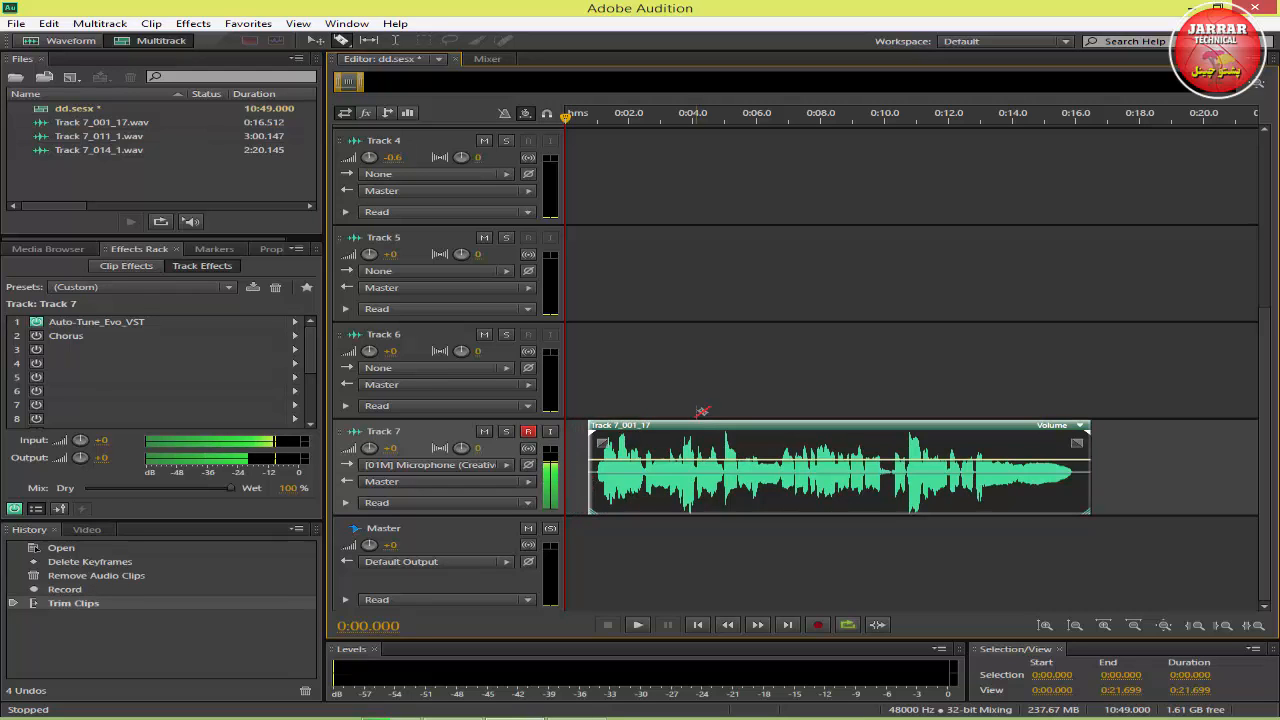
left_click_drag(700, 433, 662, 449)
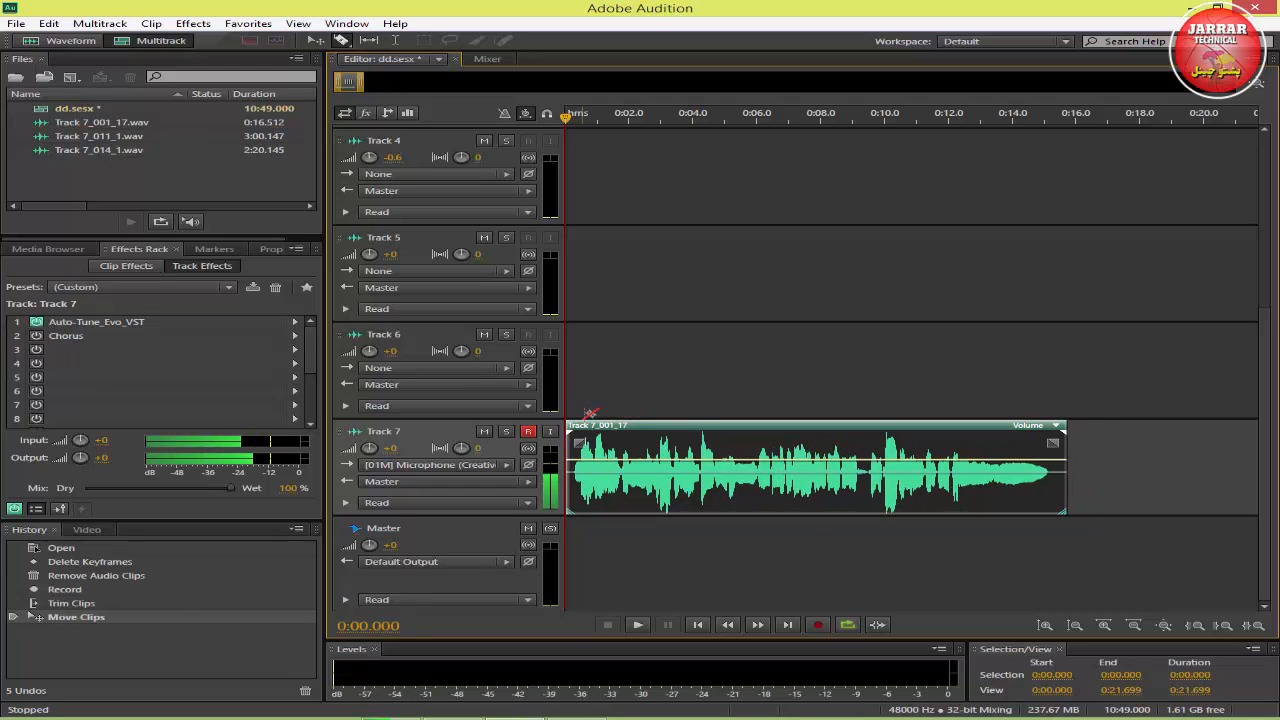
Step: Play back the first seconds of the trimmed Track 7 clip and remove the clip from the track
left_click(645, 626)
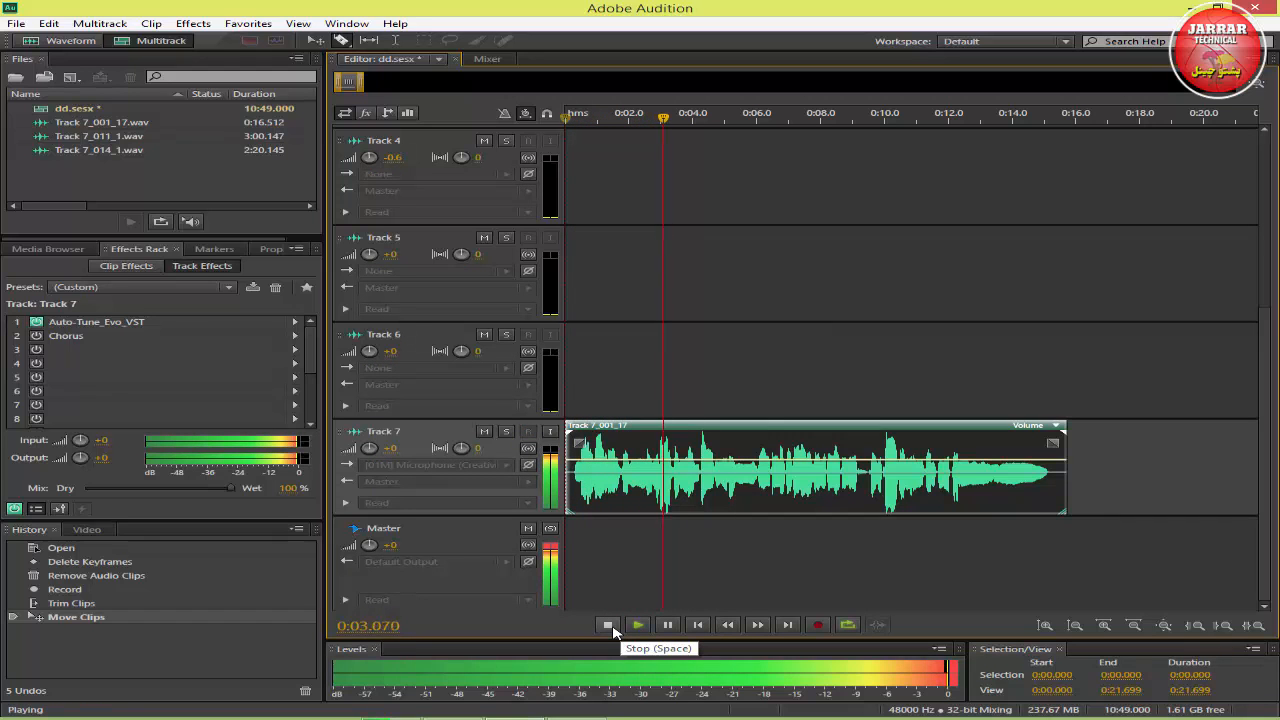
left_click(608, 625)
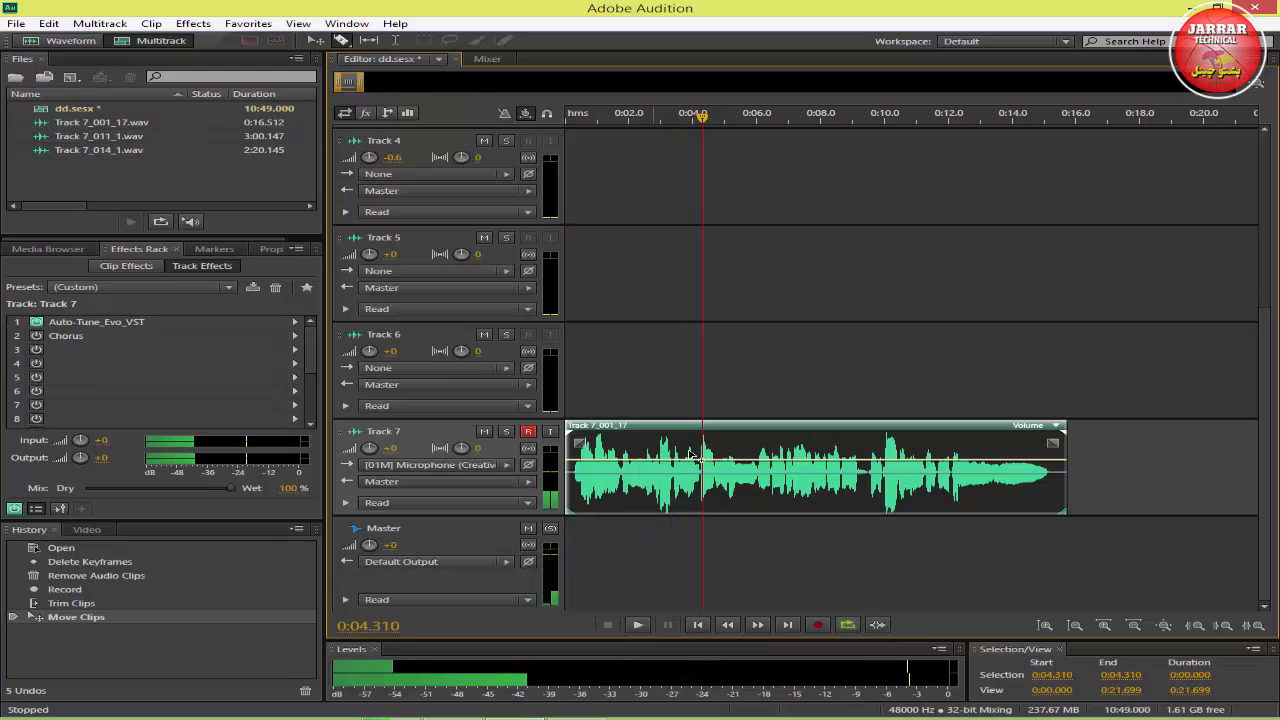
right_click(731, 433)
left_click(775, 297)
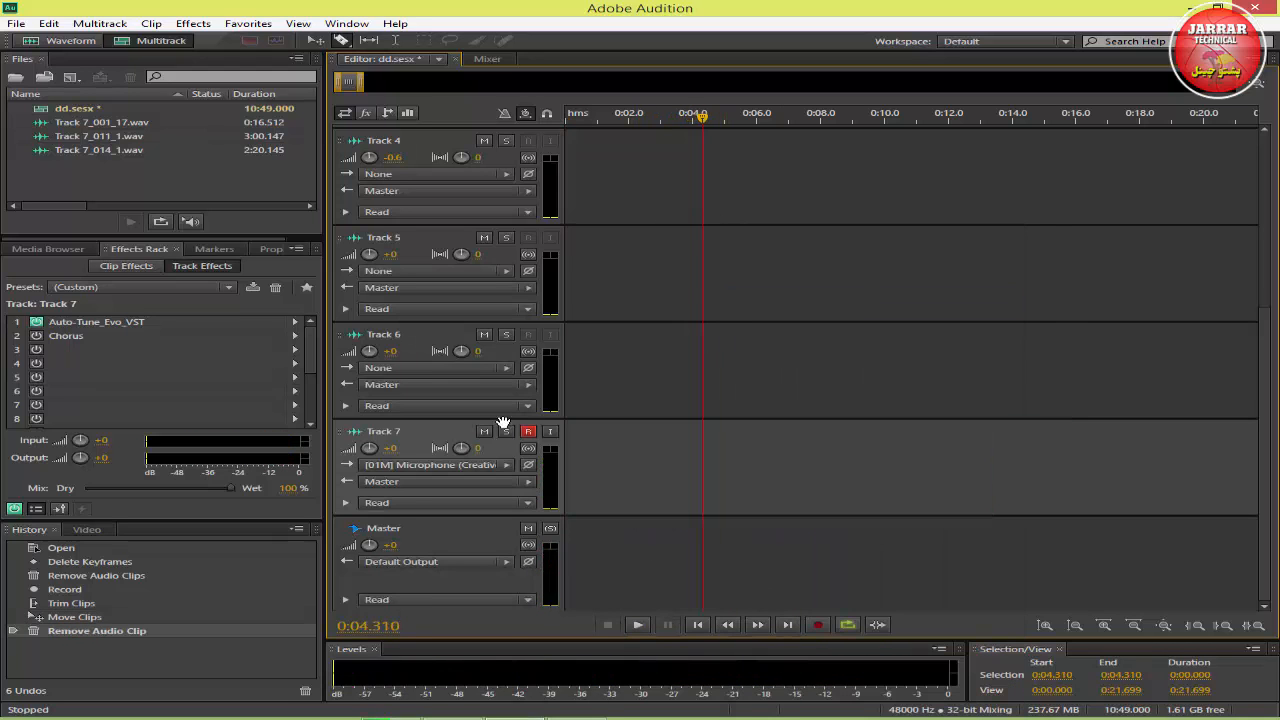
Step: Open the audio hardware preferences from Track 7's input, set the device class to ASIO and apply it
left_click(481, 467)
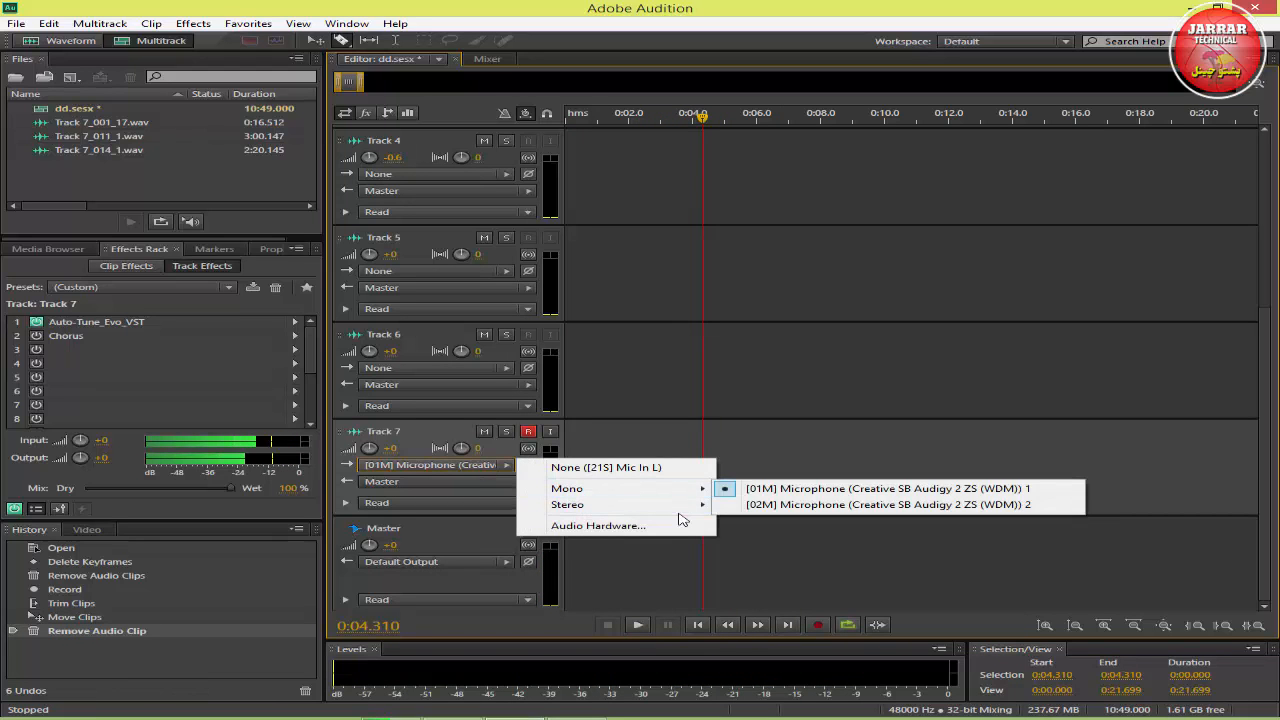
left_click(679, 527)
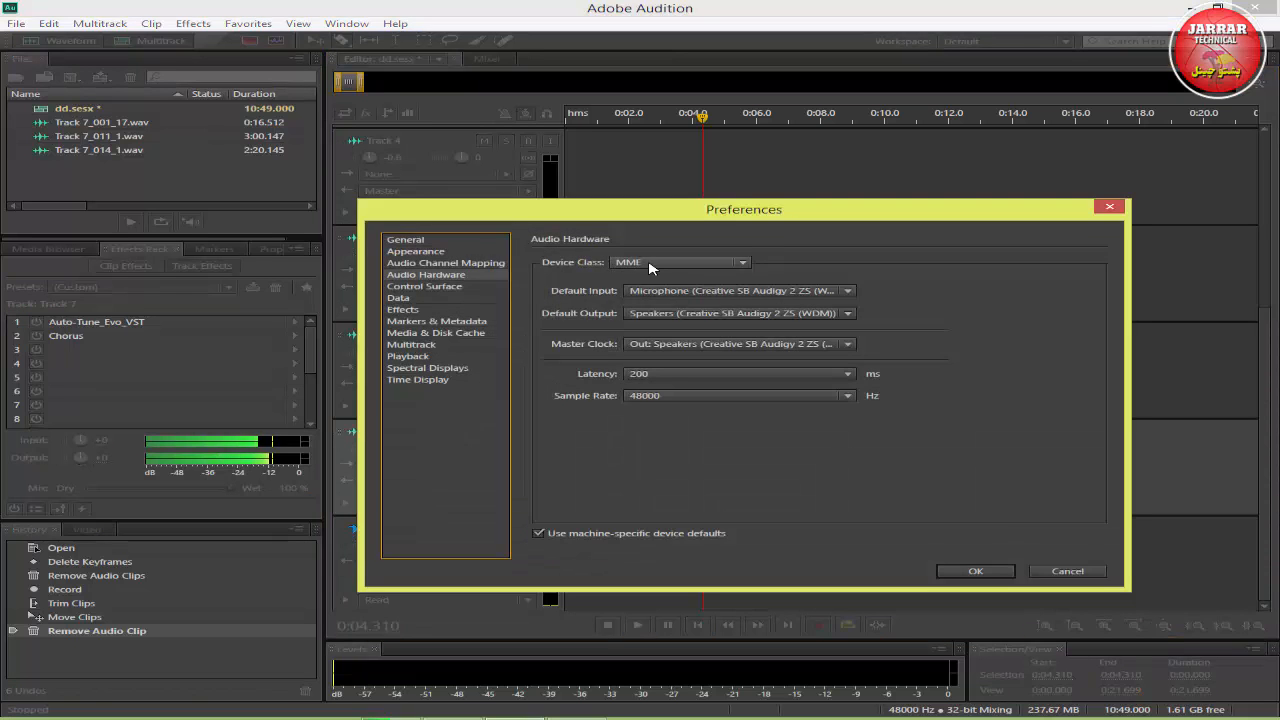
left_click(652, 263)
left_click(655, 278)
left_click(848, 432)
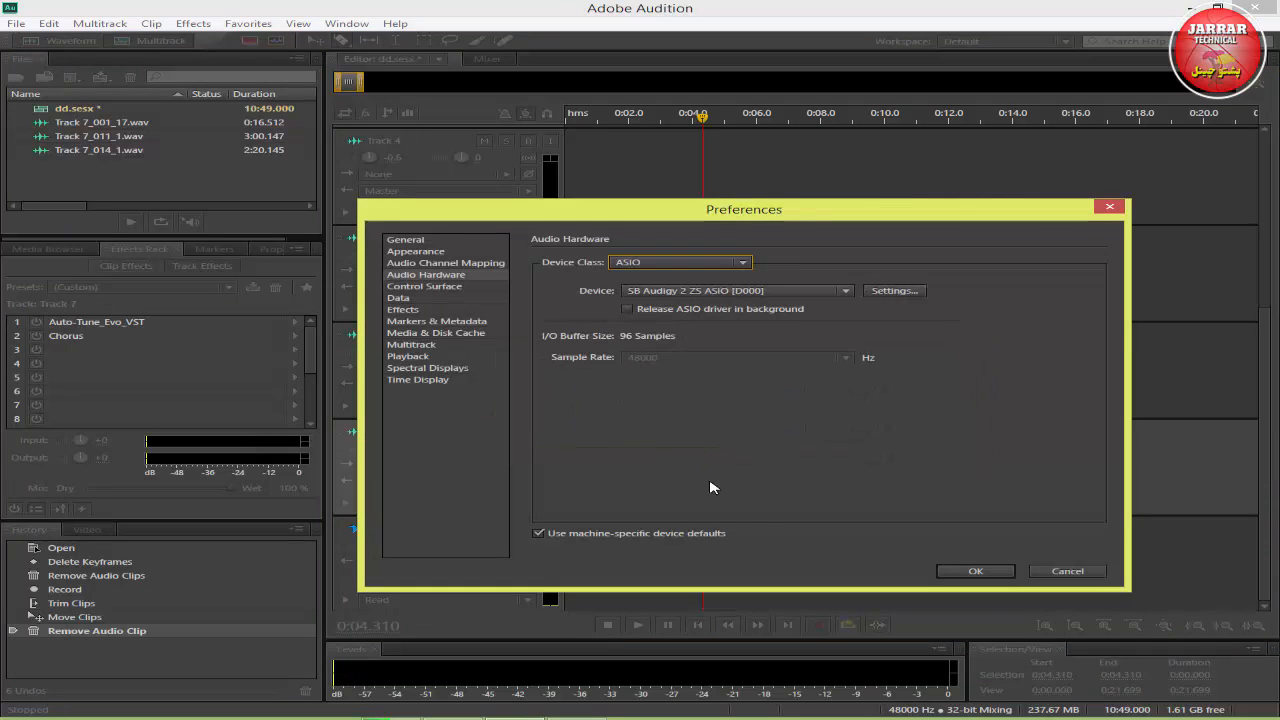
left_click(975, 571)
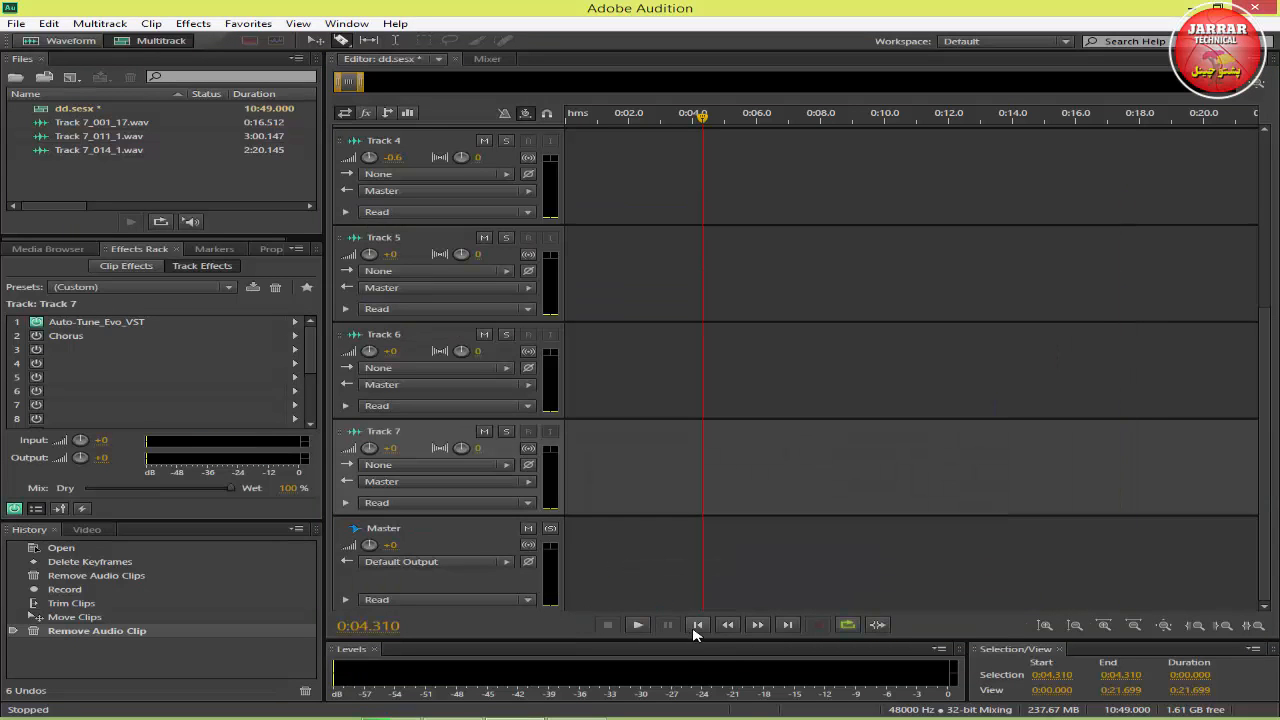
Step: Set Track 7's input to stereo [21S] Mic In L and arm it for recording with the playhead at the session start
left_click(697, 626)
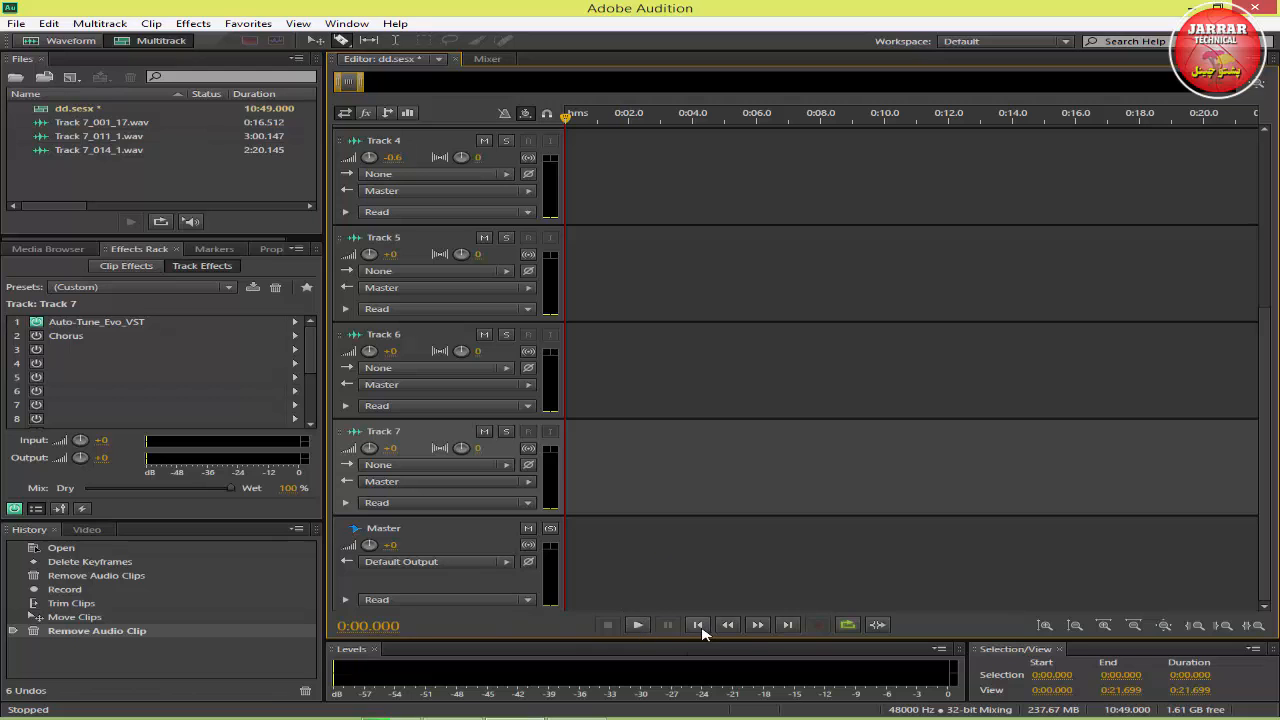
left_click(503, 465)
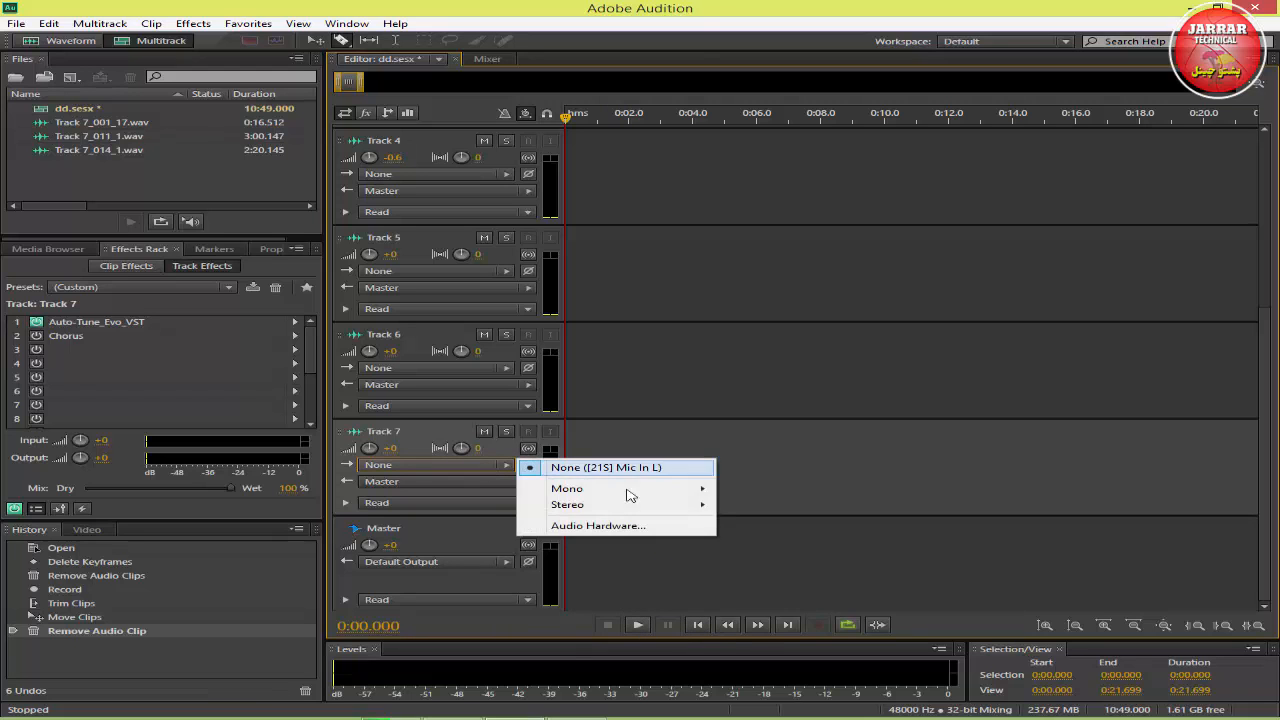
mouse_move(663, 508)
left_click(780, 686)
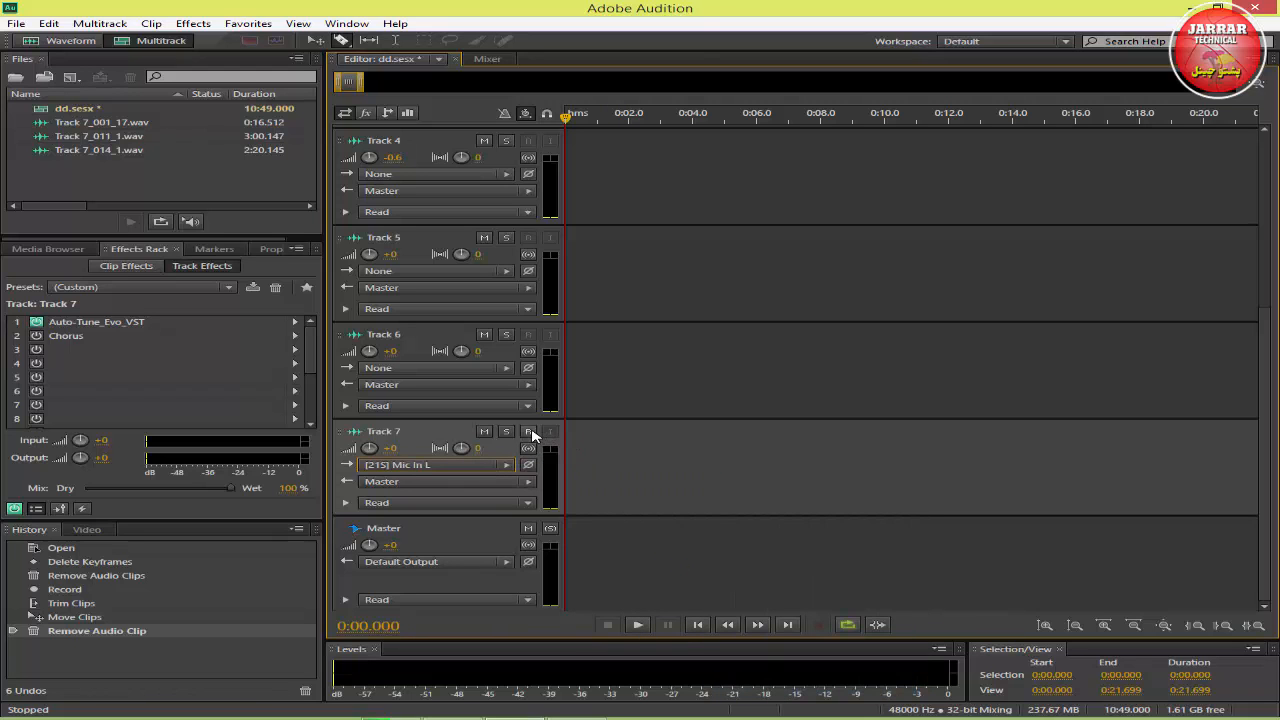
left_click(528, 431)
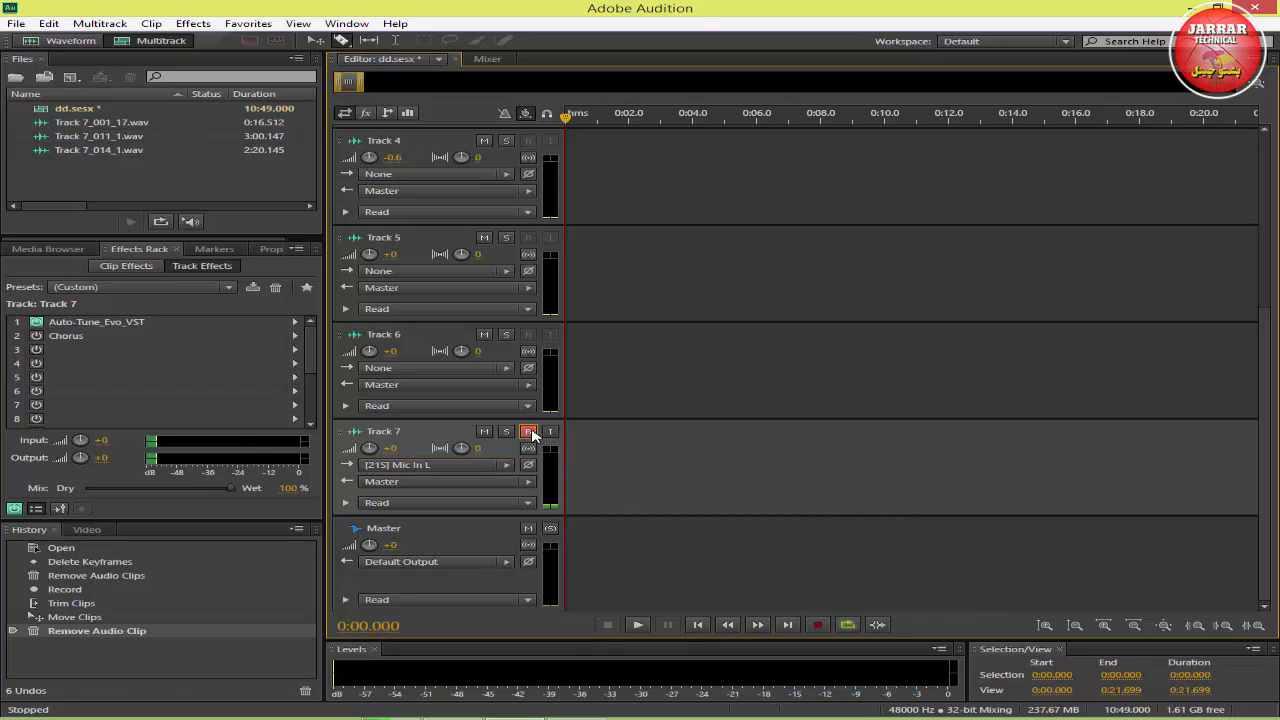
Step: Record a stereo take about 15.8 s long on Track 7 and play it from the start
left_click(815, 627)
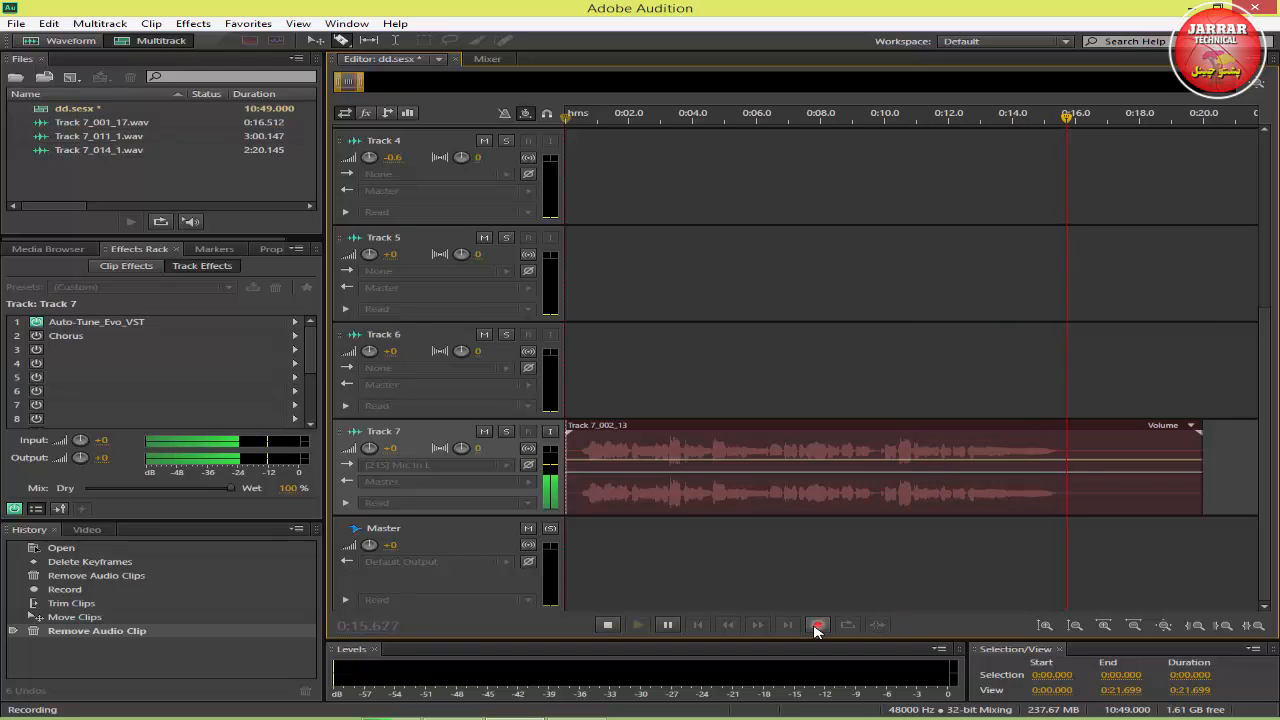
left_click(817, 625)
left_click(638, 625)
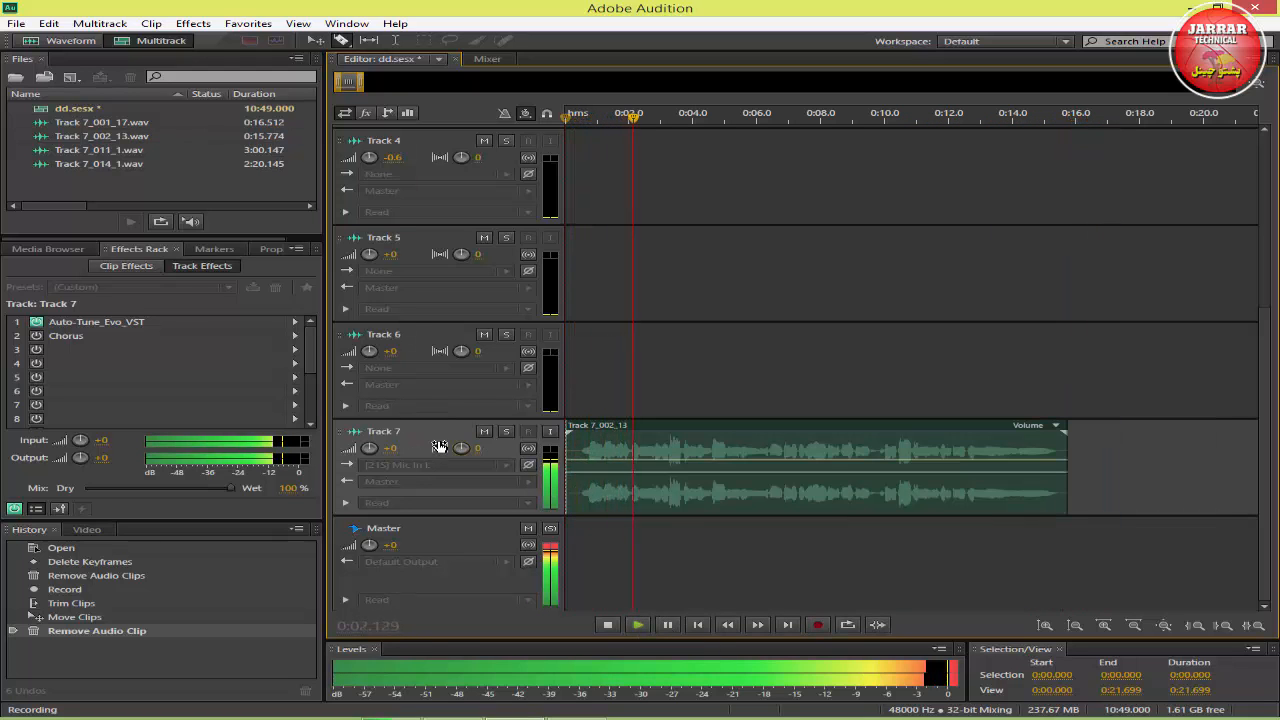
Step: In Track 7's Auto-Tune Evo, set Retune Speed 0, vibrato shape (no vibrato) and Scale Detune 19 cents while the take plays with looping enabled
double_click(143, 322)
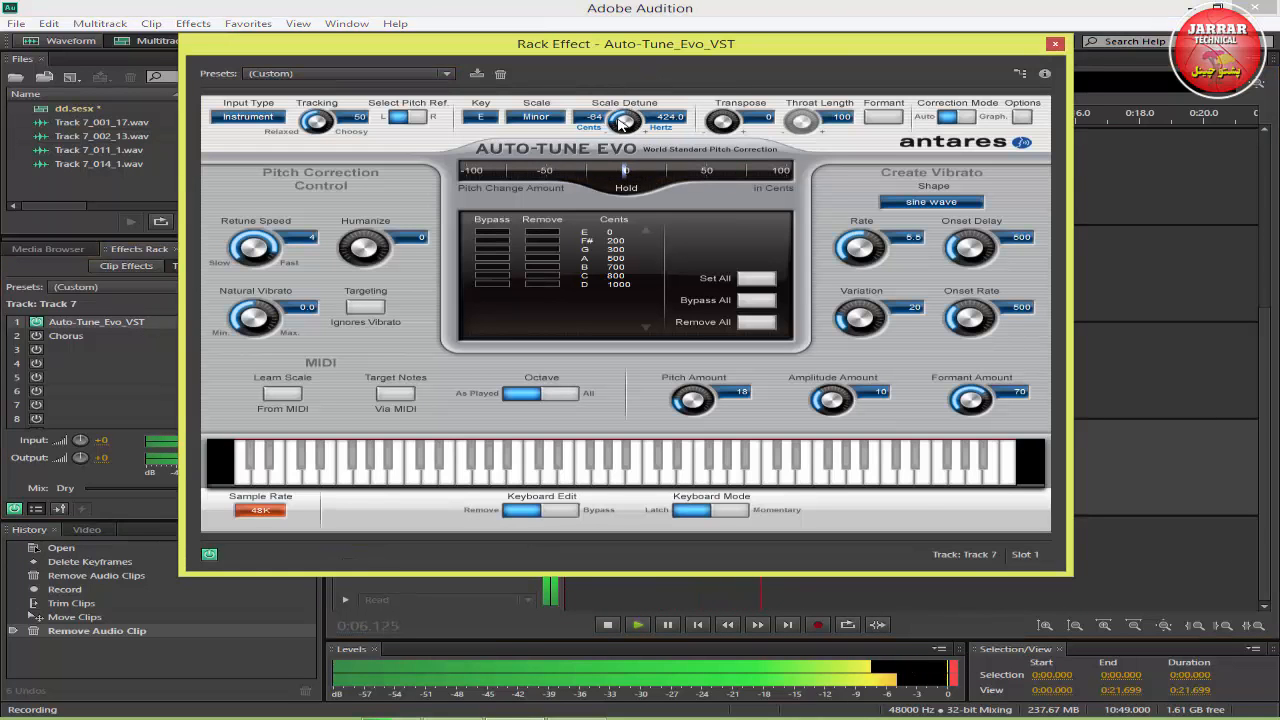
left_click_drag(622, 122, 630, 106)
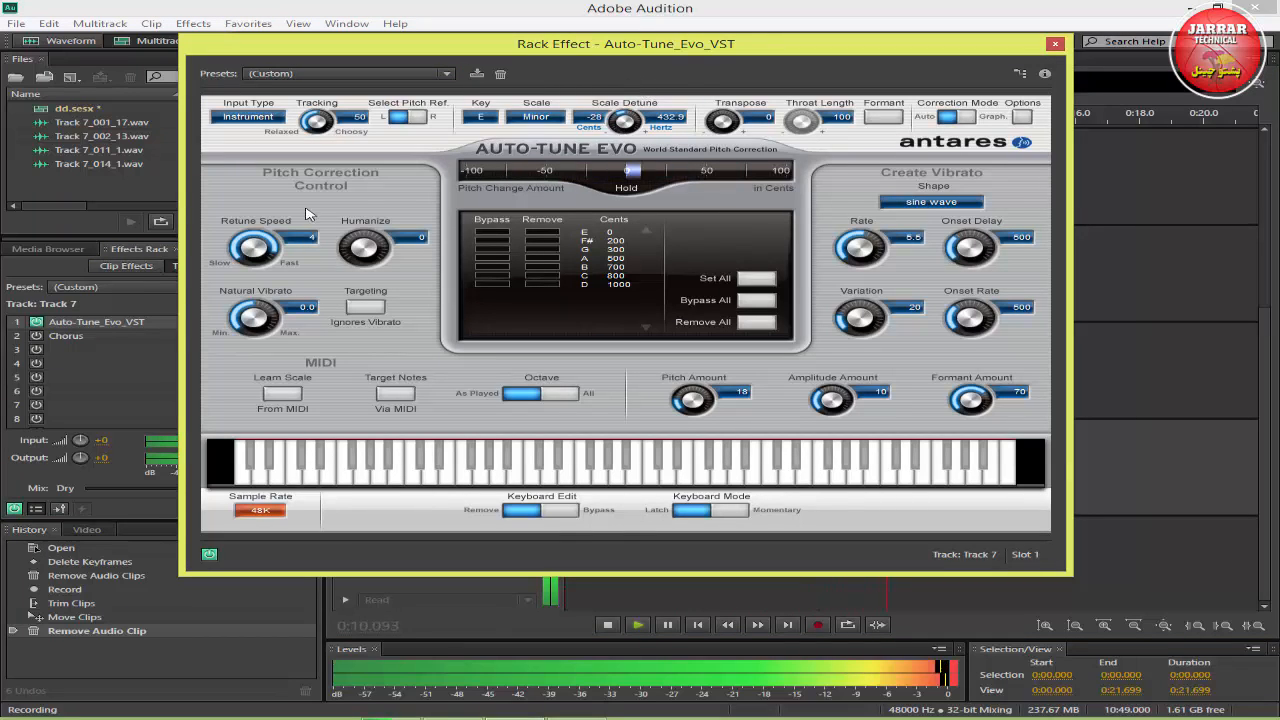
left_click(918, 213)
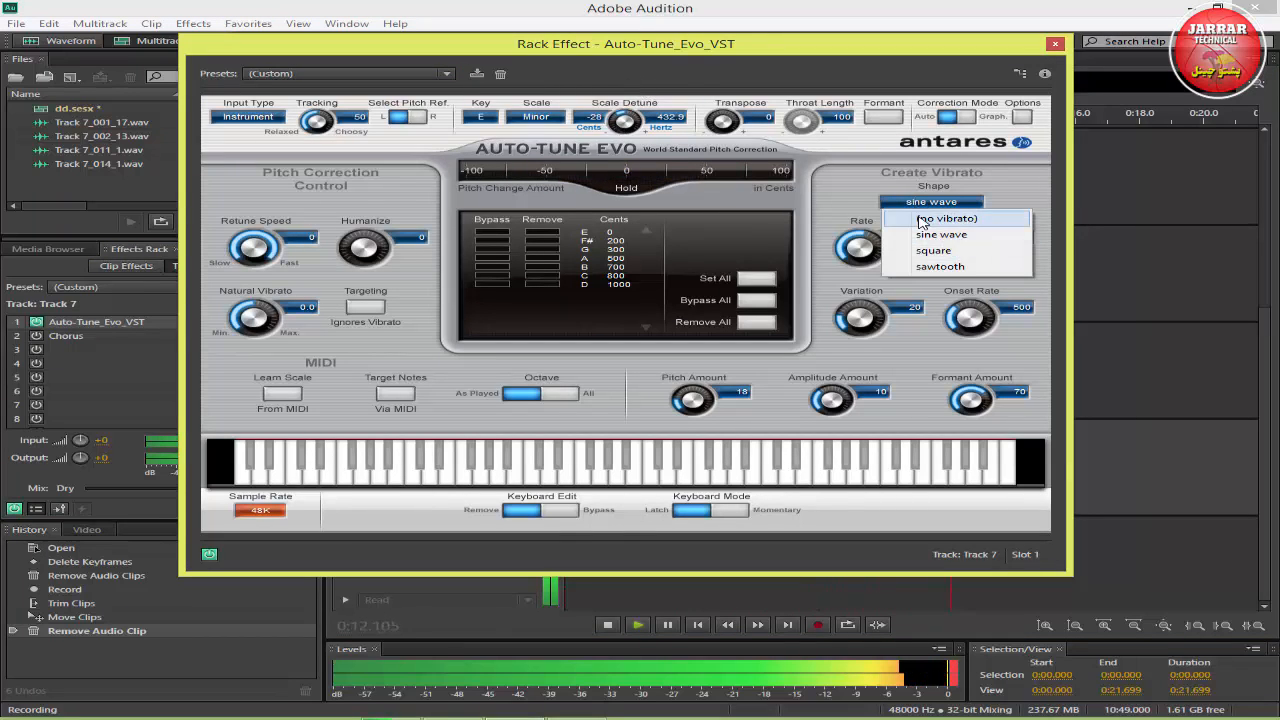
left_click(921, 219)
left_click_drag(625, 128, 652, 96)
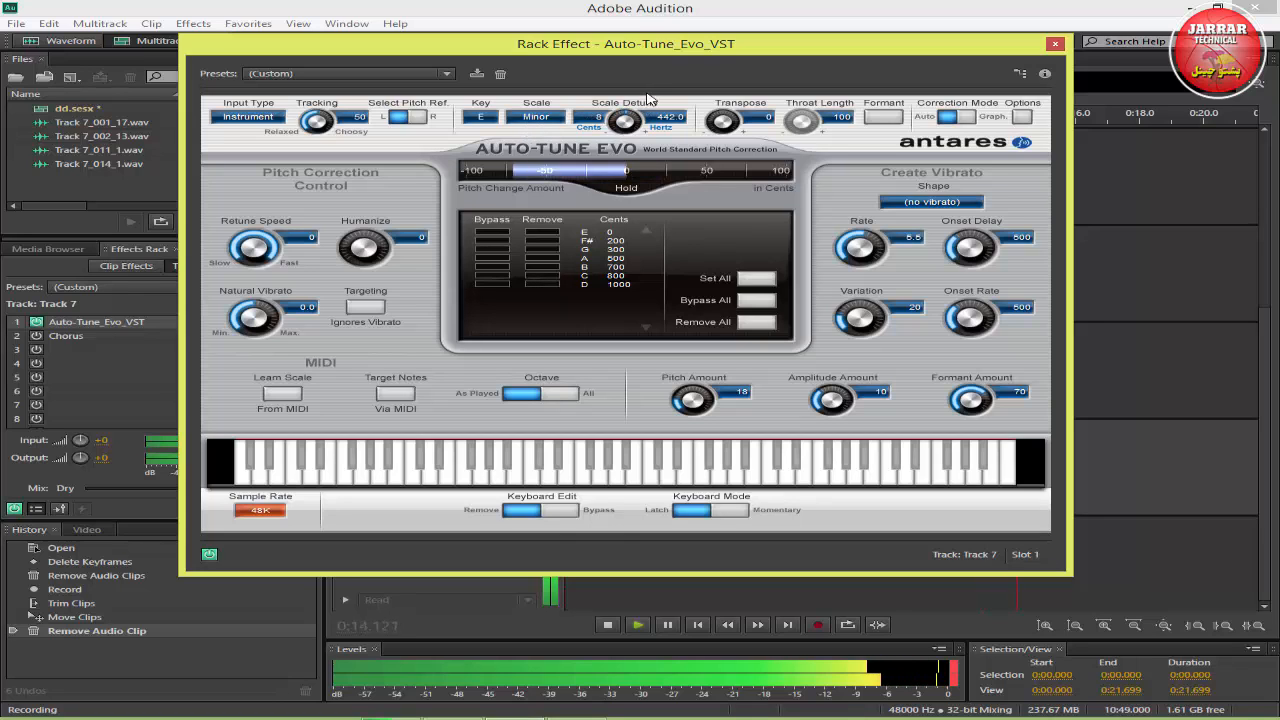
left_click(849, 626)
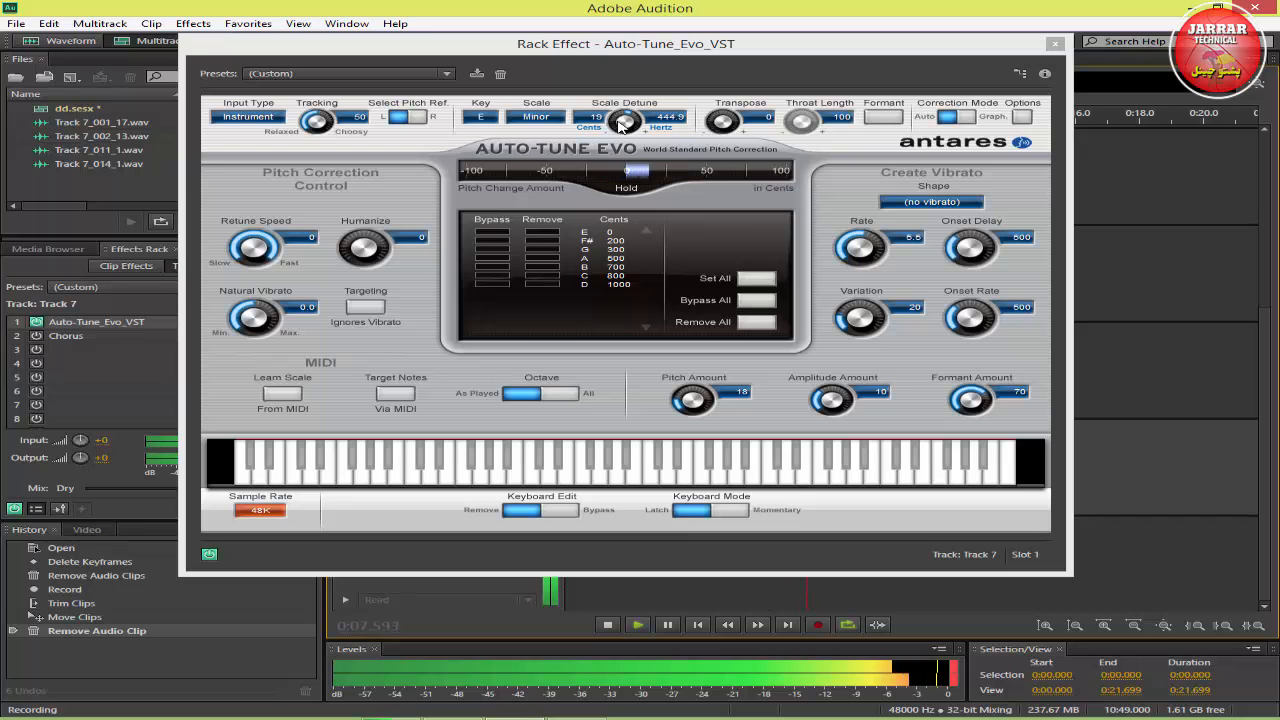
left_click(1055, 44)
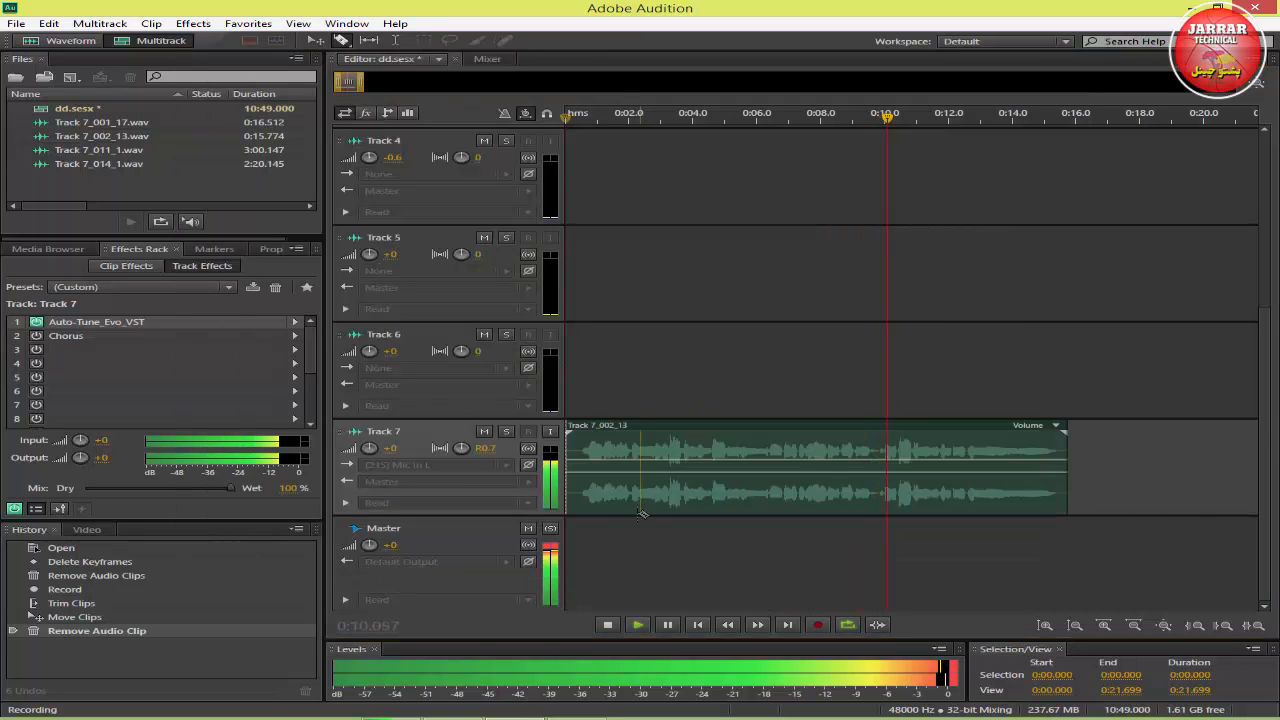
Step: Stop the playback and return the playhead to the session start
left_click(614, 630)
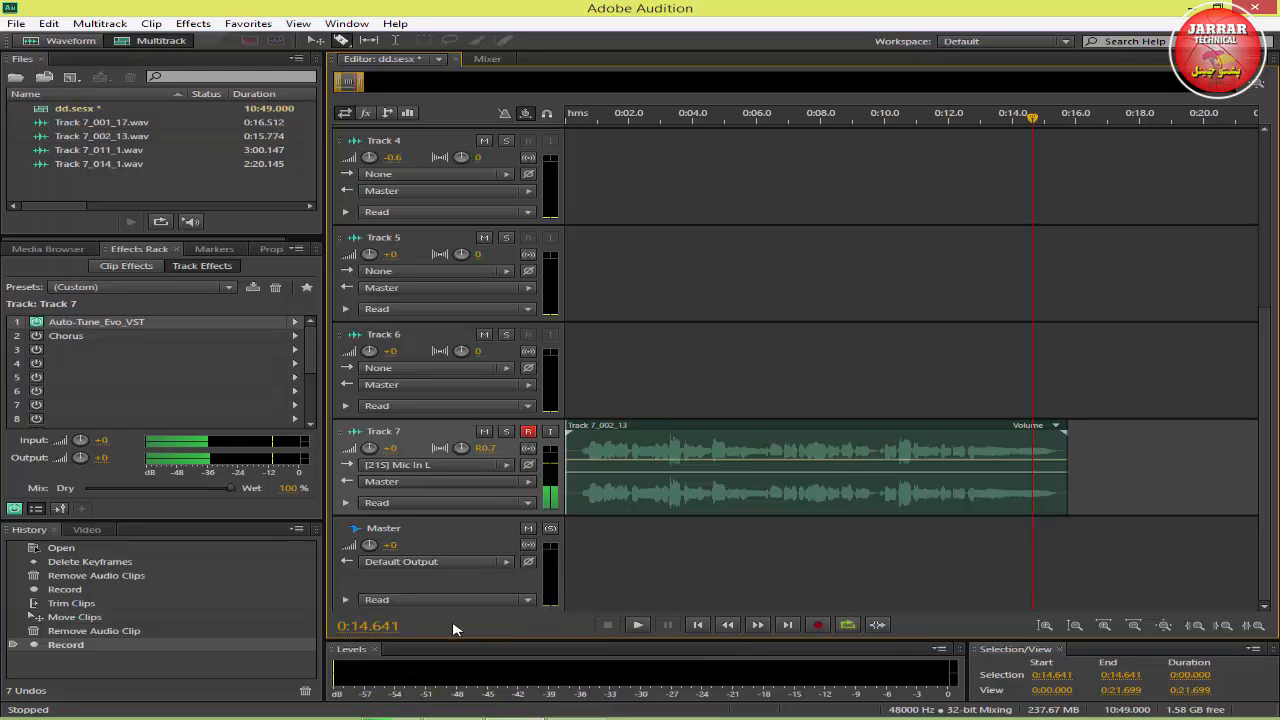
key("Home")
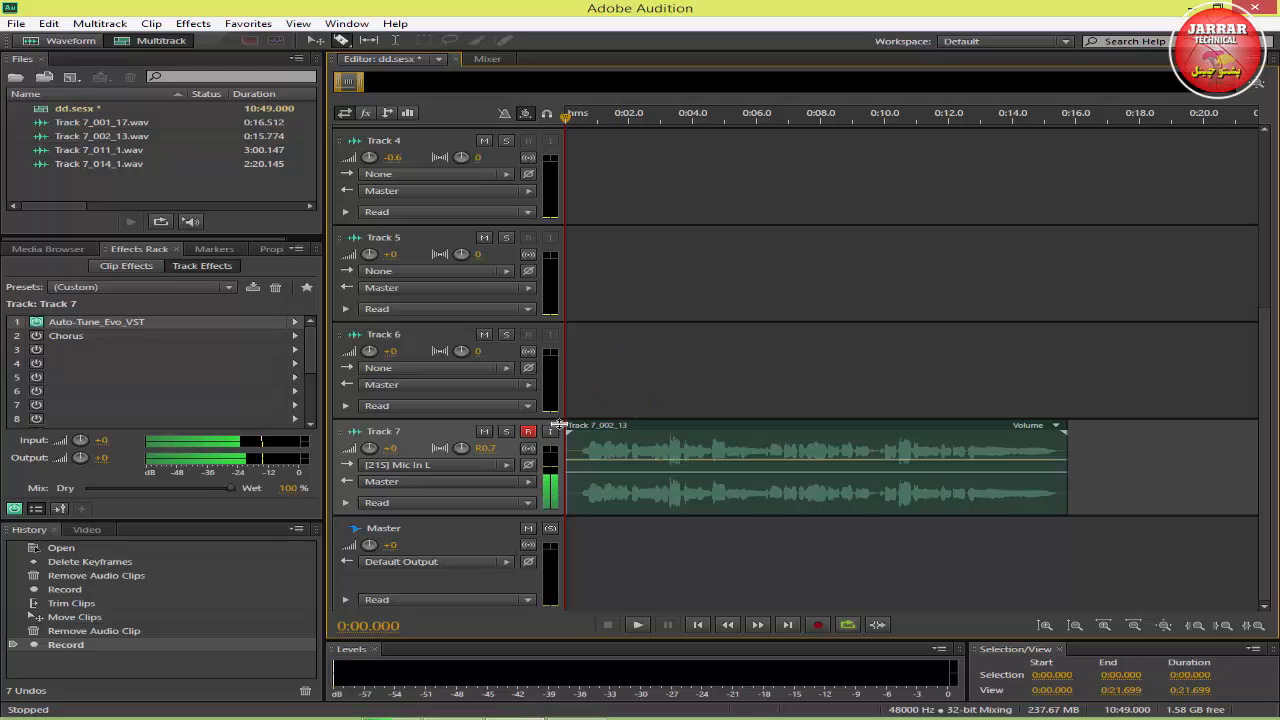
Step: Set Track 6's input to stereo [21S] Mic In L, arming Track 6 for recording and disarming Track 7
left_click(481, 384)
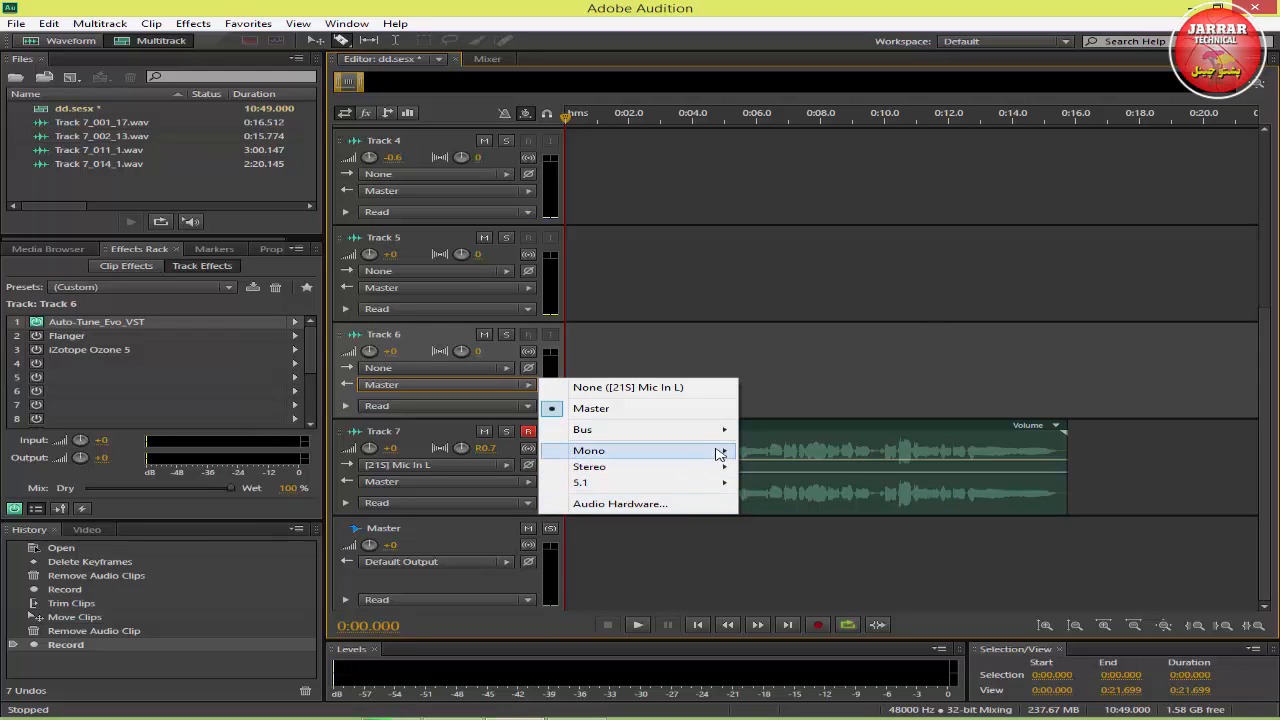
mouse_move(721, 459)
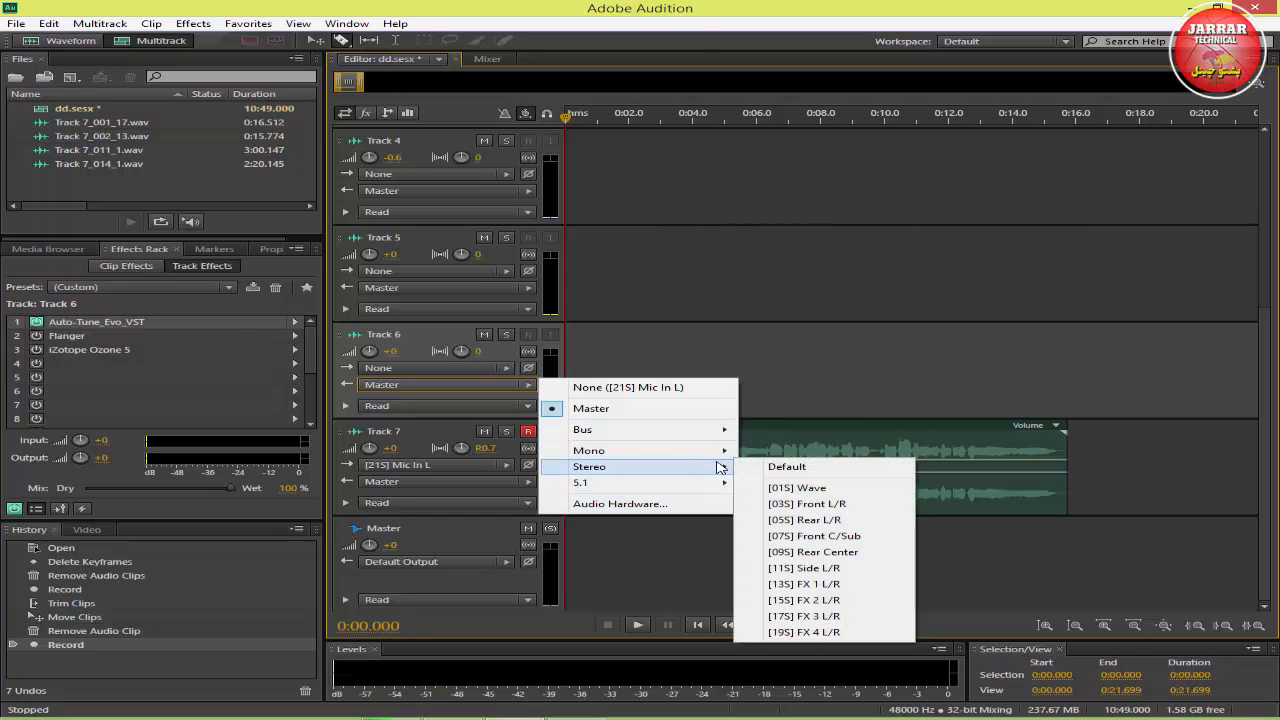
left_click(477, 370)
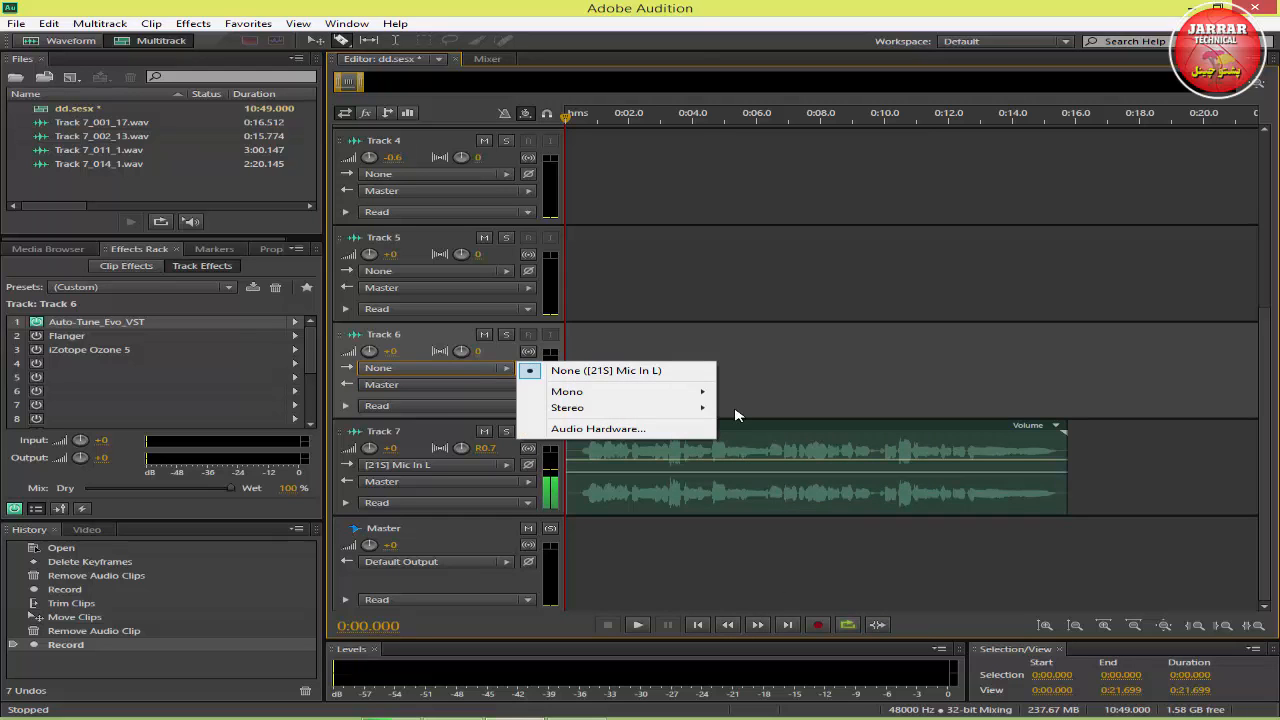
mouse_move(694, 408)
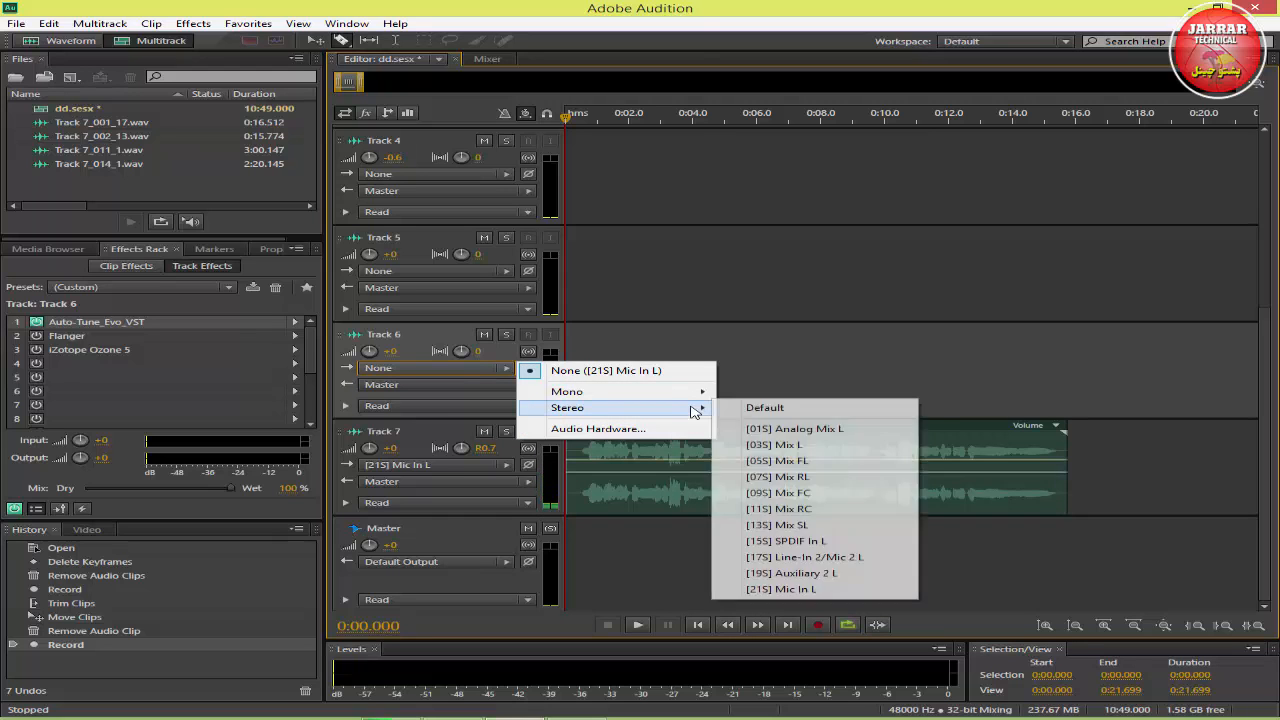
left_click(824, 590)
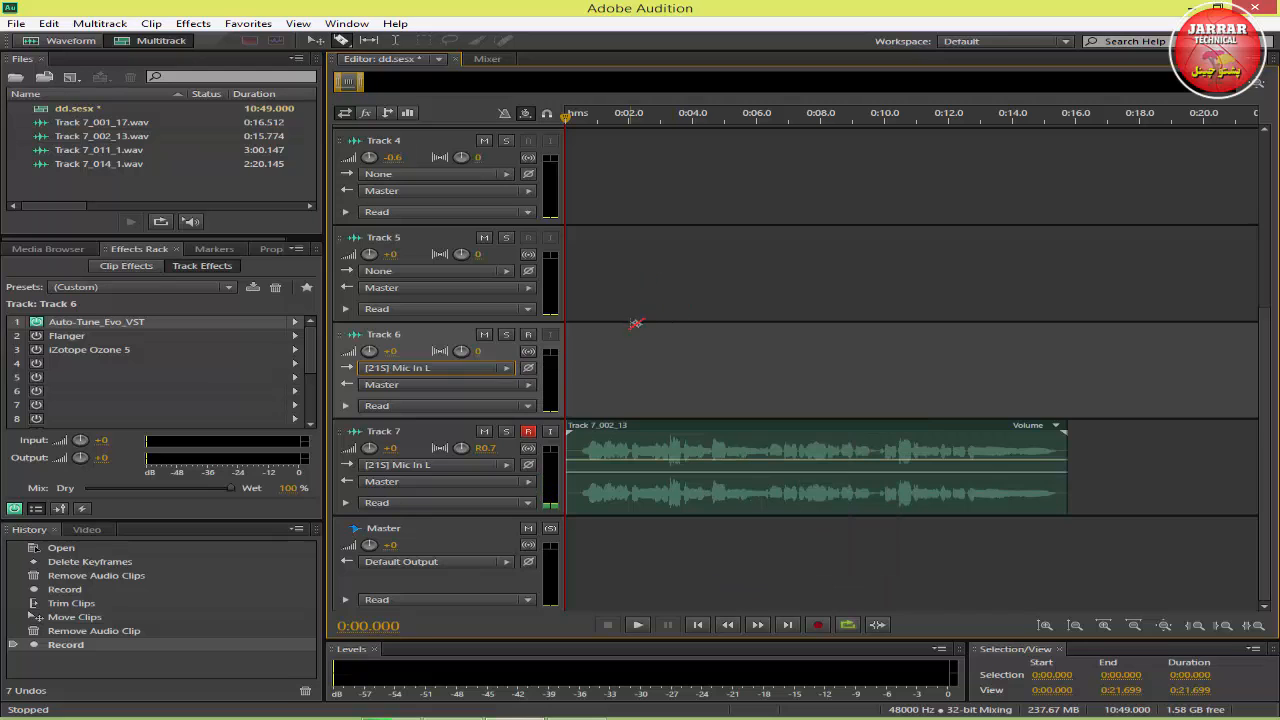
left_click(528, 334)
left_click(528, 432)
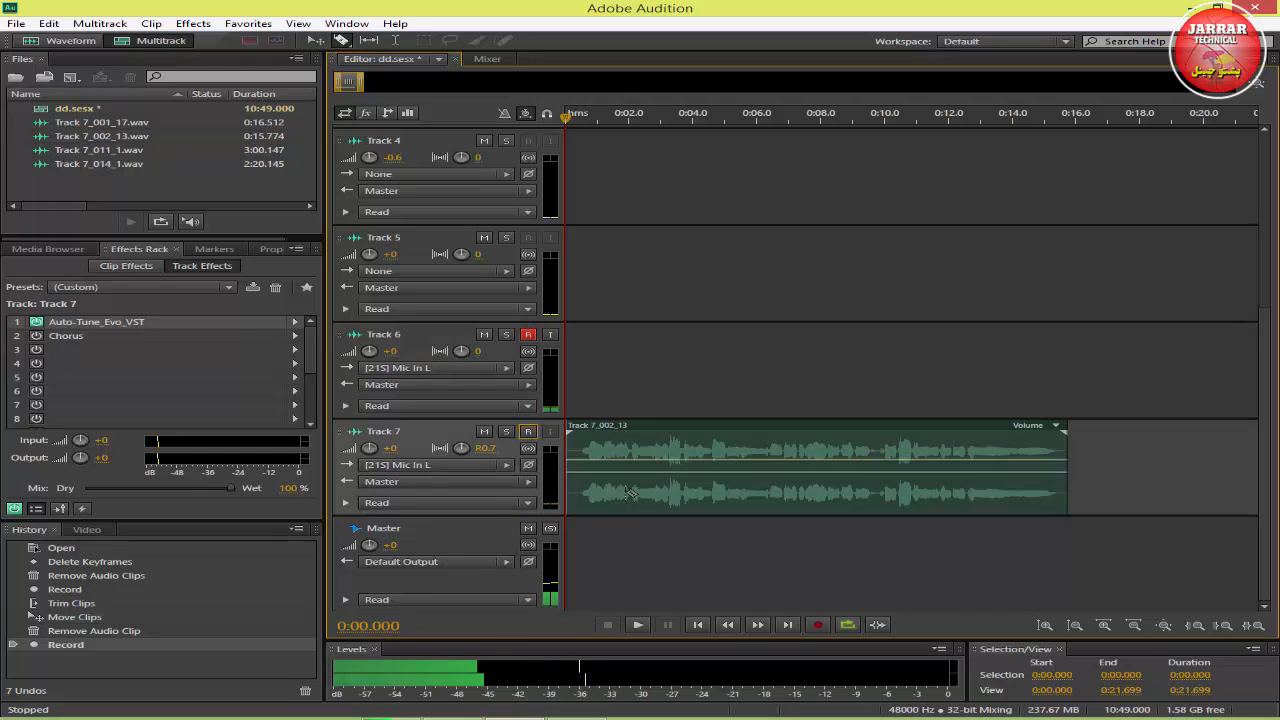
Step: Record a second take about 15.7 s long on Track 6 over Track 7's playback and stop the transport
left_click(817, 626)
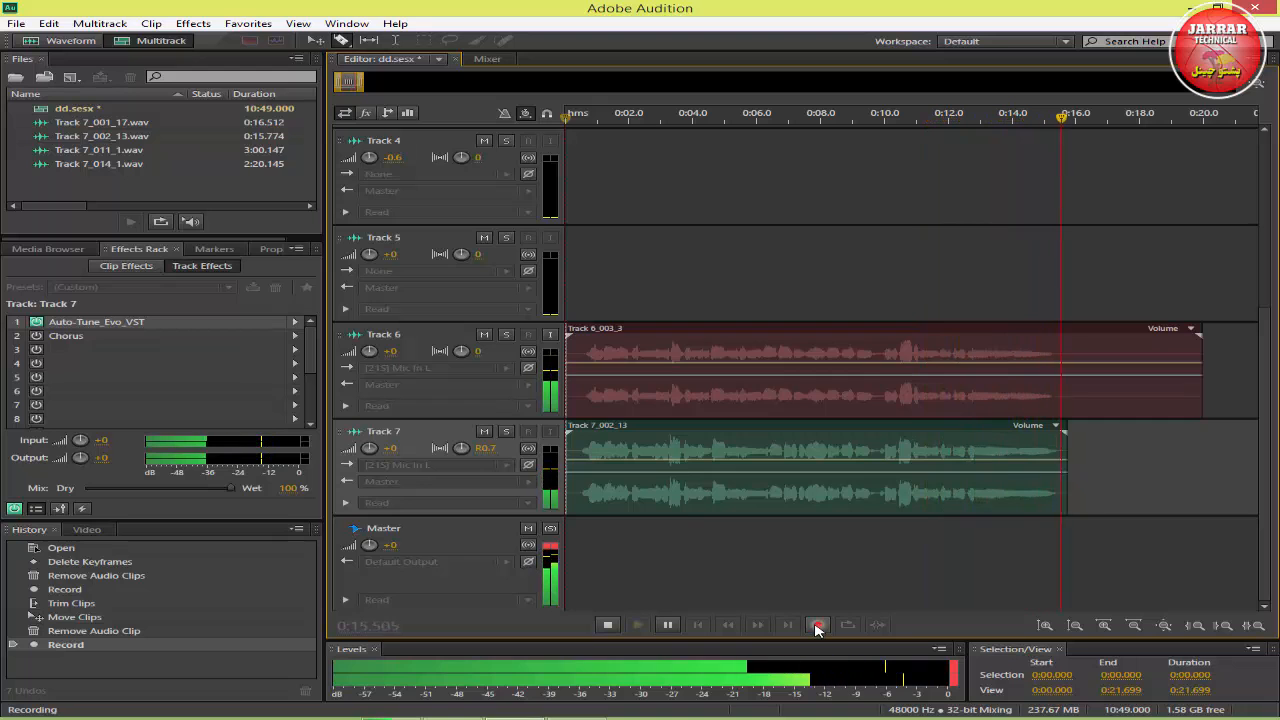
left_click(817, 625)
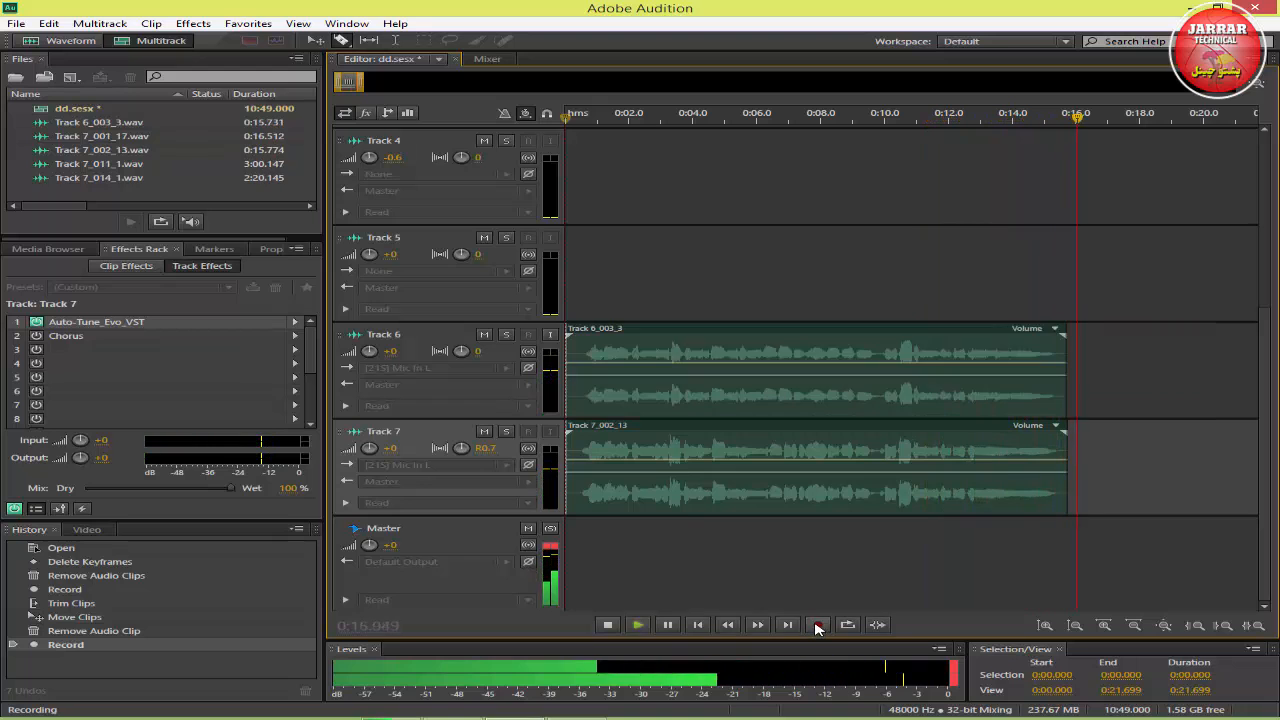
left_click(608, 625)
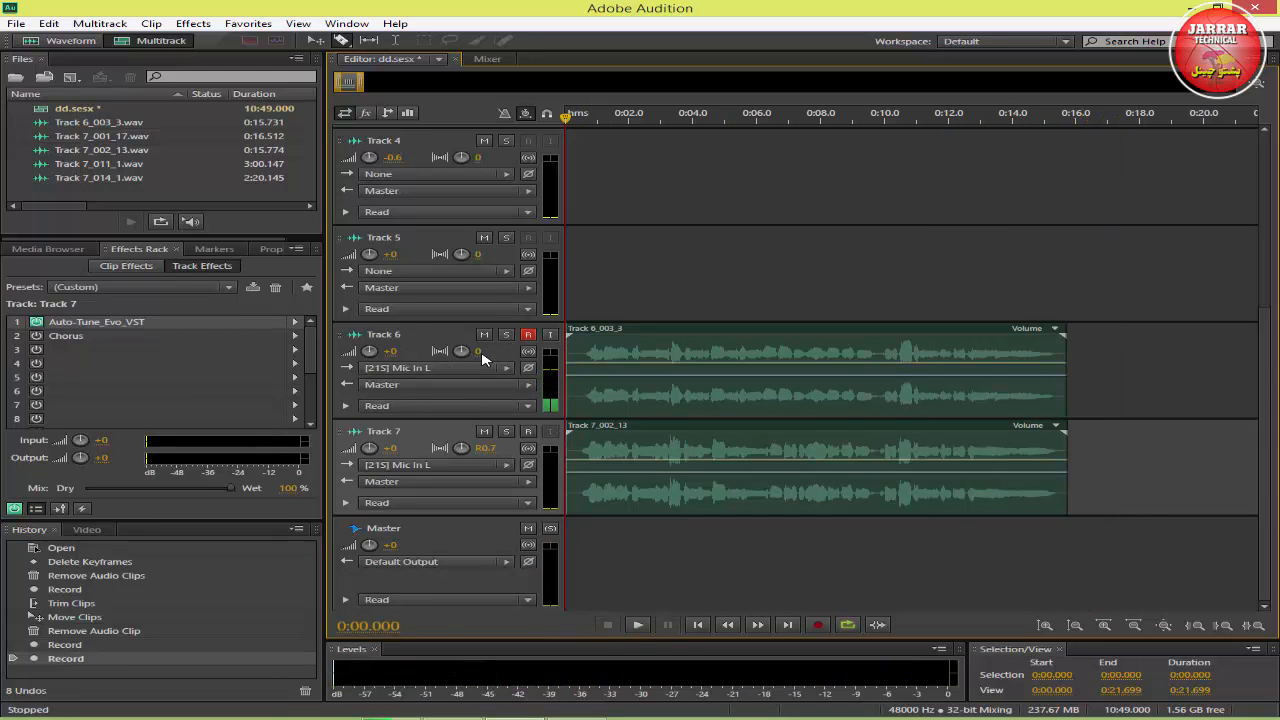
Step: Save Track 7's Auto-Tune Evo settings as an effect preset named hh and close the effect window
left_click(144, 328)
double_click(144, 326)
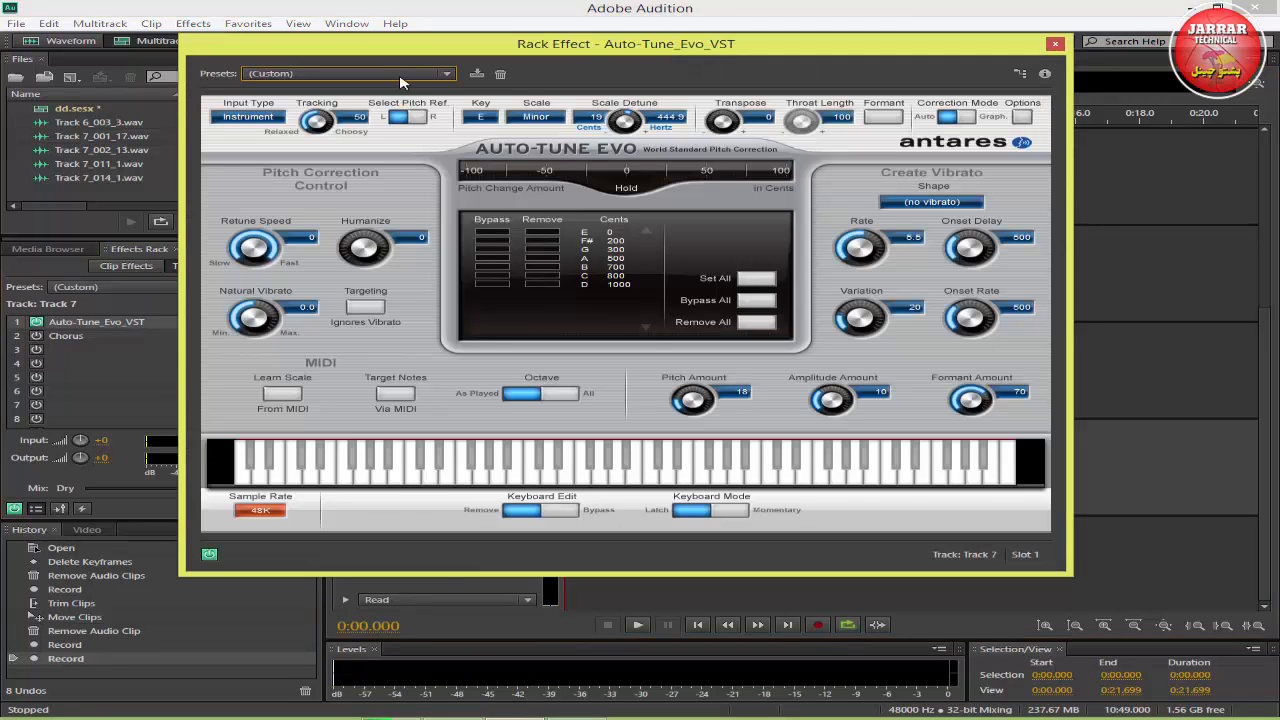
left_click(477, 76)
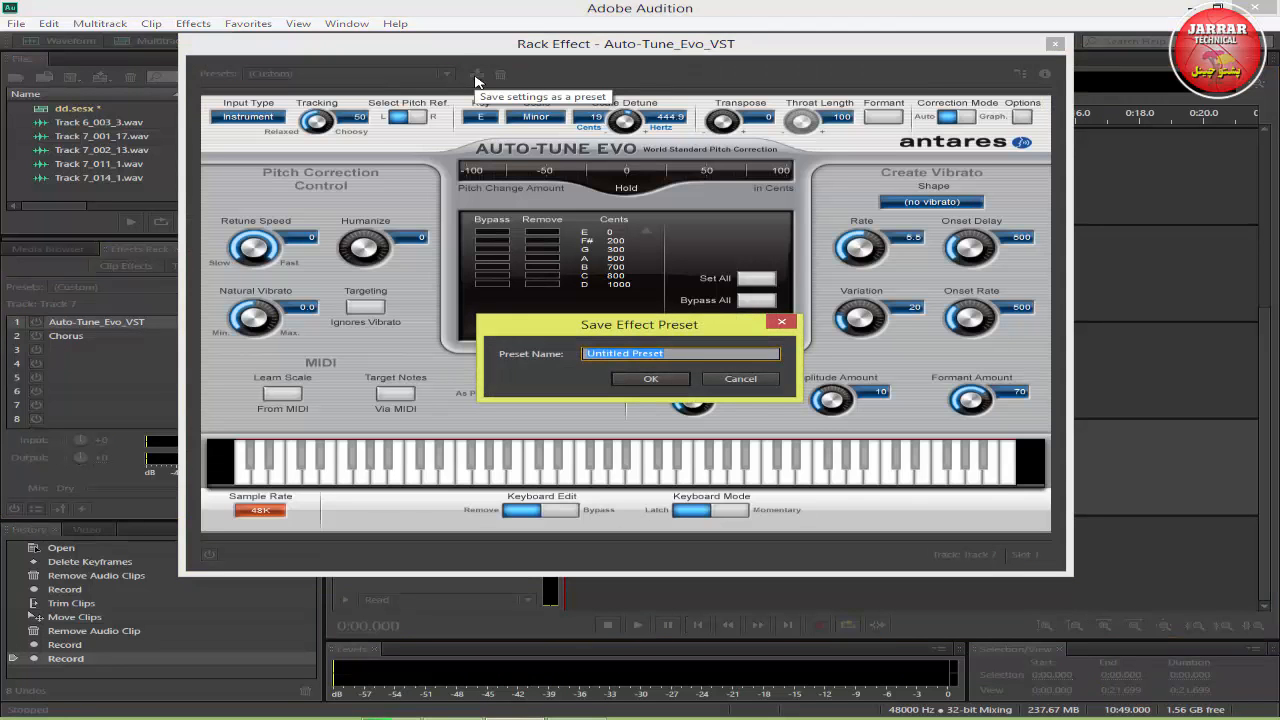
type("hh")
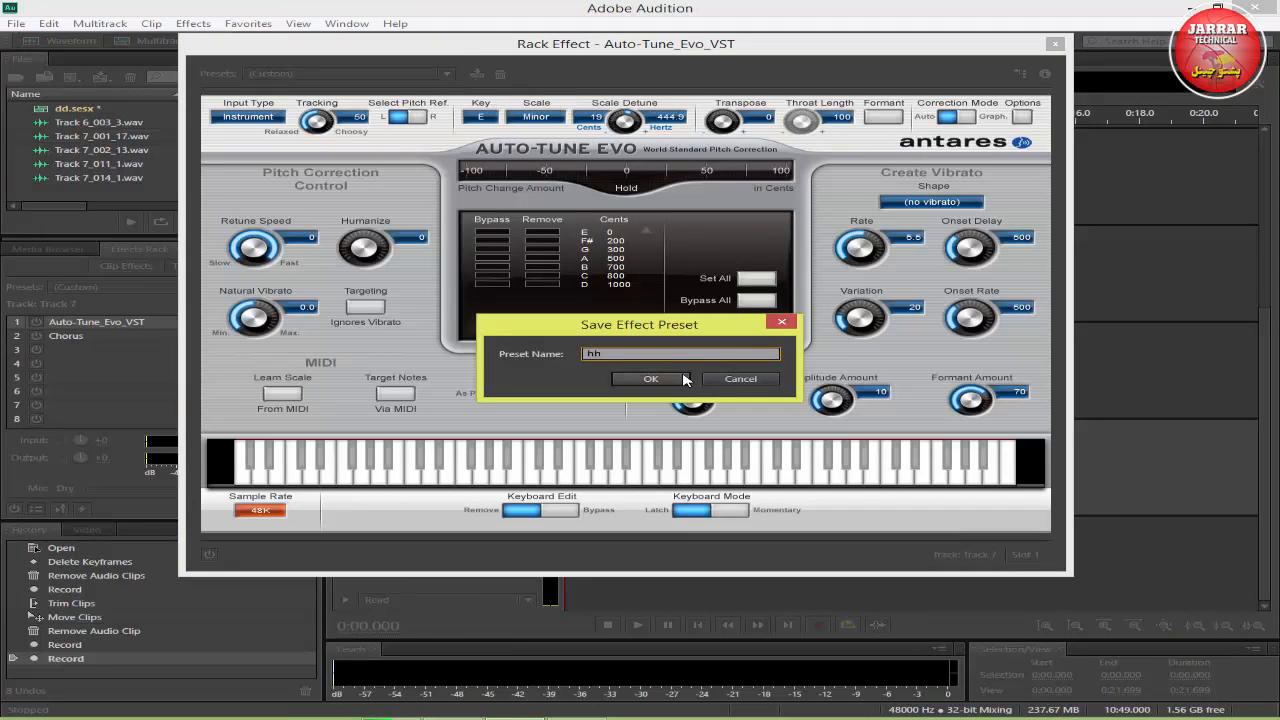
left_click(650, 379)
left_click(1055, 46)
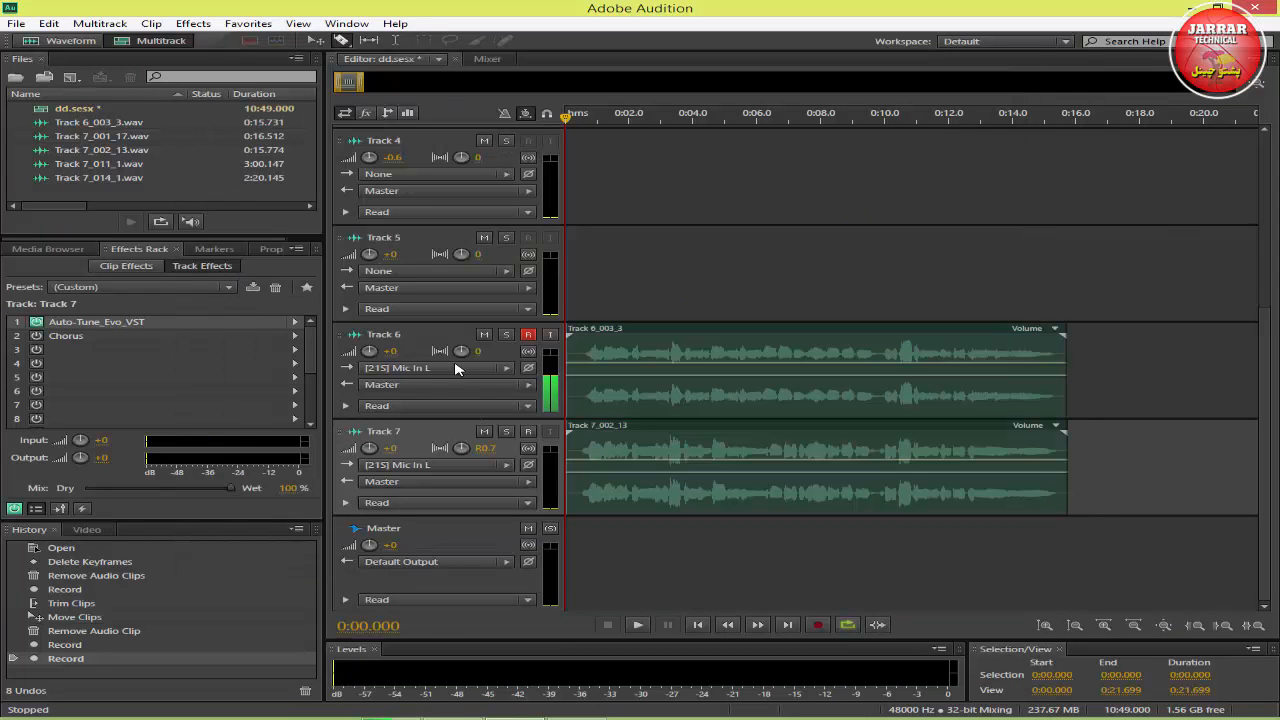
Step: Apply the hh preset to Track 6's Auto-Tune Evo effect
double_click(175, 324)
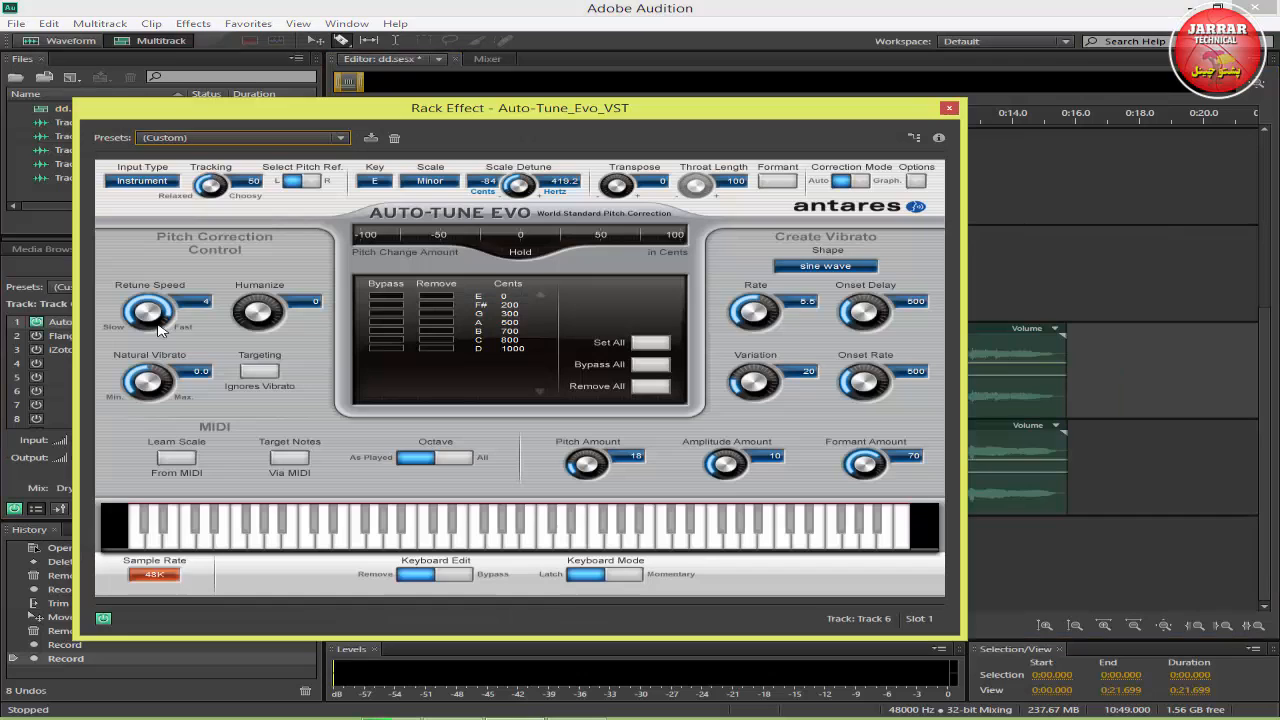
left_click(245, 138)
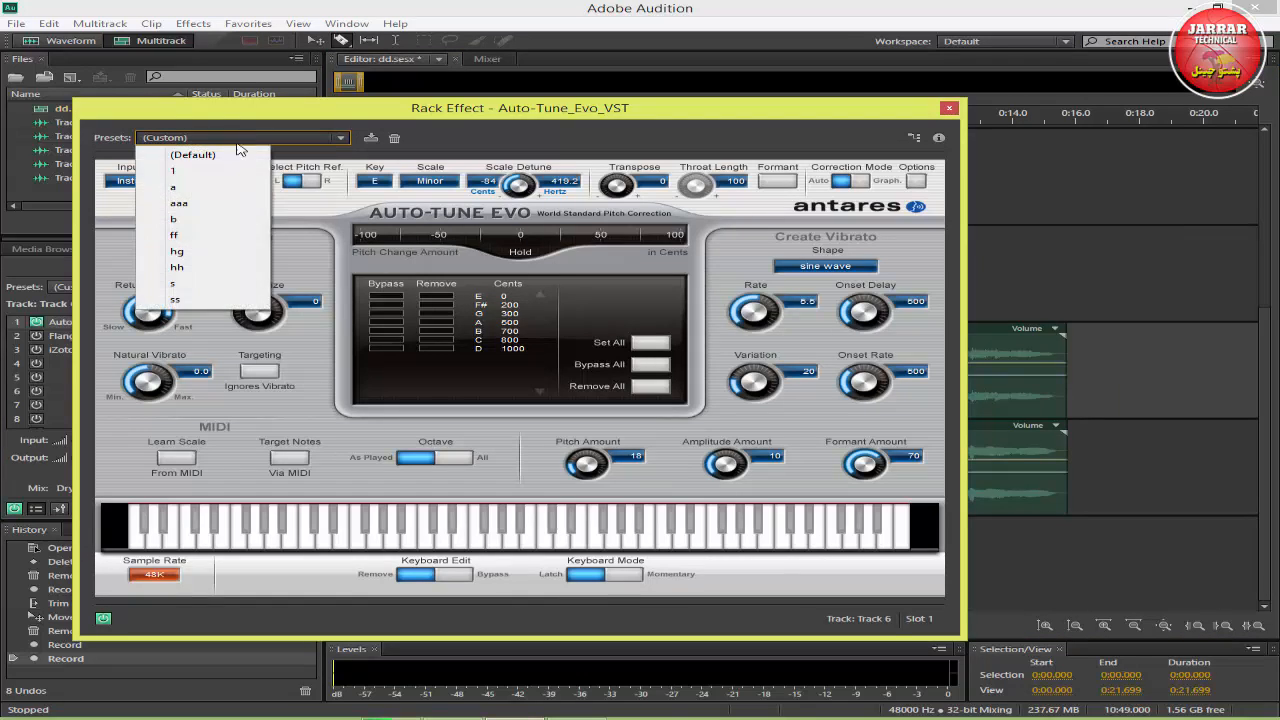
left_click(218, 267)
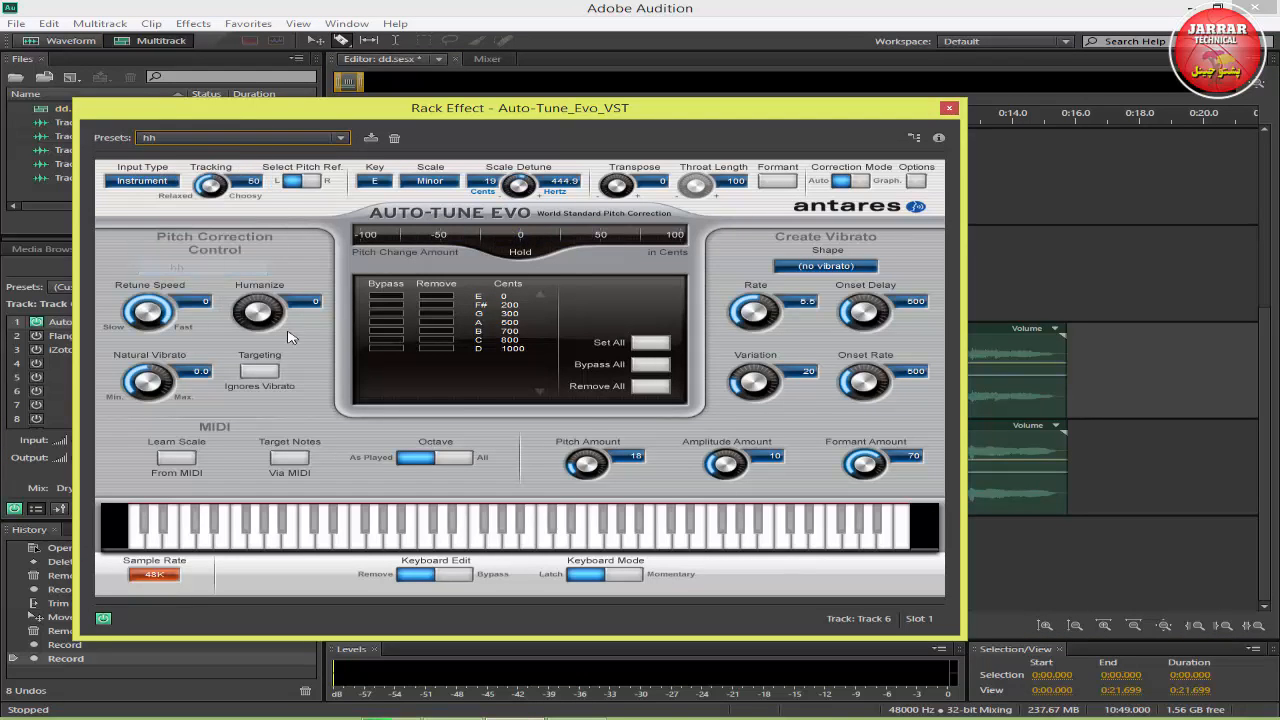
left_click(948, 110)
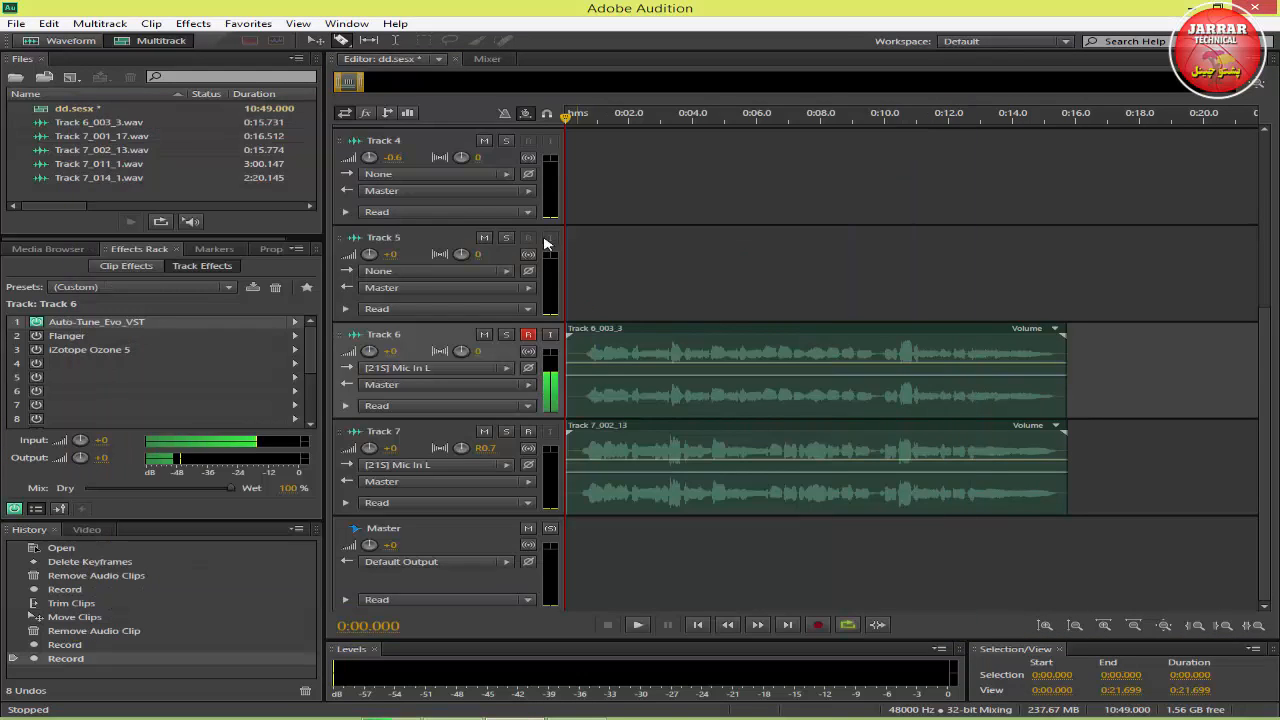
Step: Switch the audio hardware device class to MME, accepting the device change, and play both takes together
left_click(638, 625)
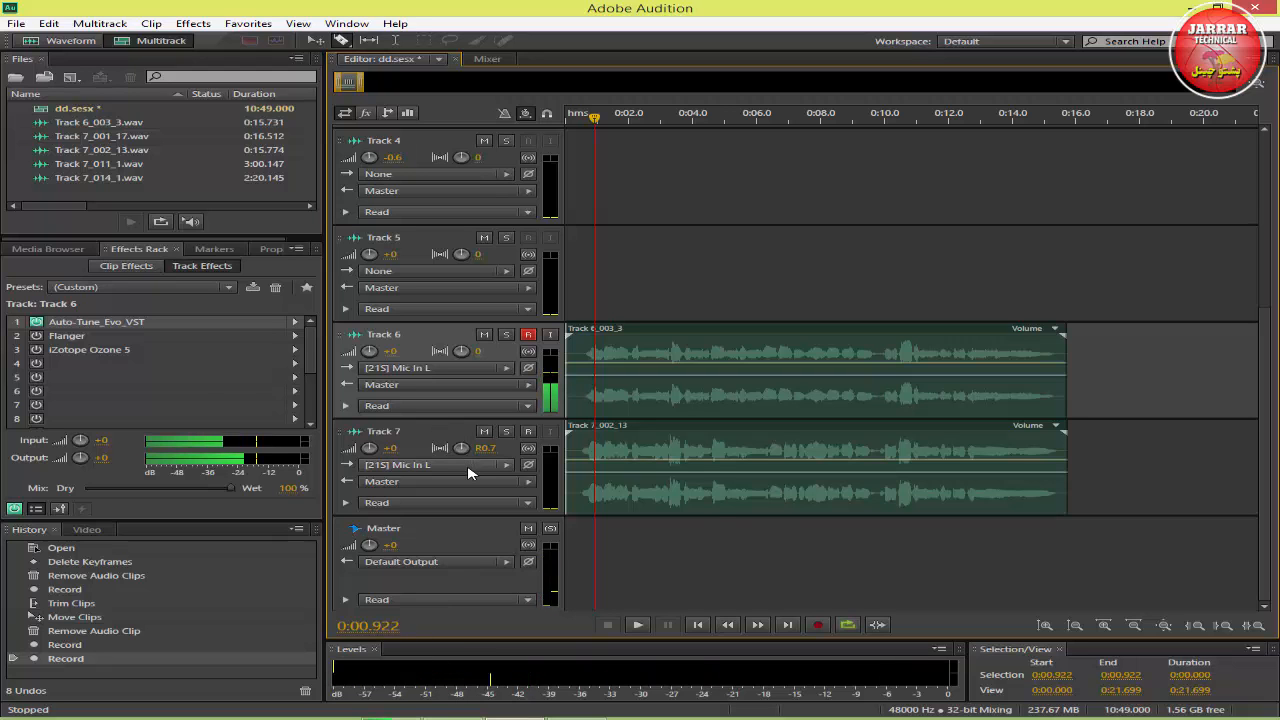
left_click(469, 468)
left_click(662, 524)
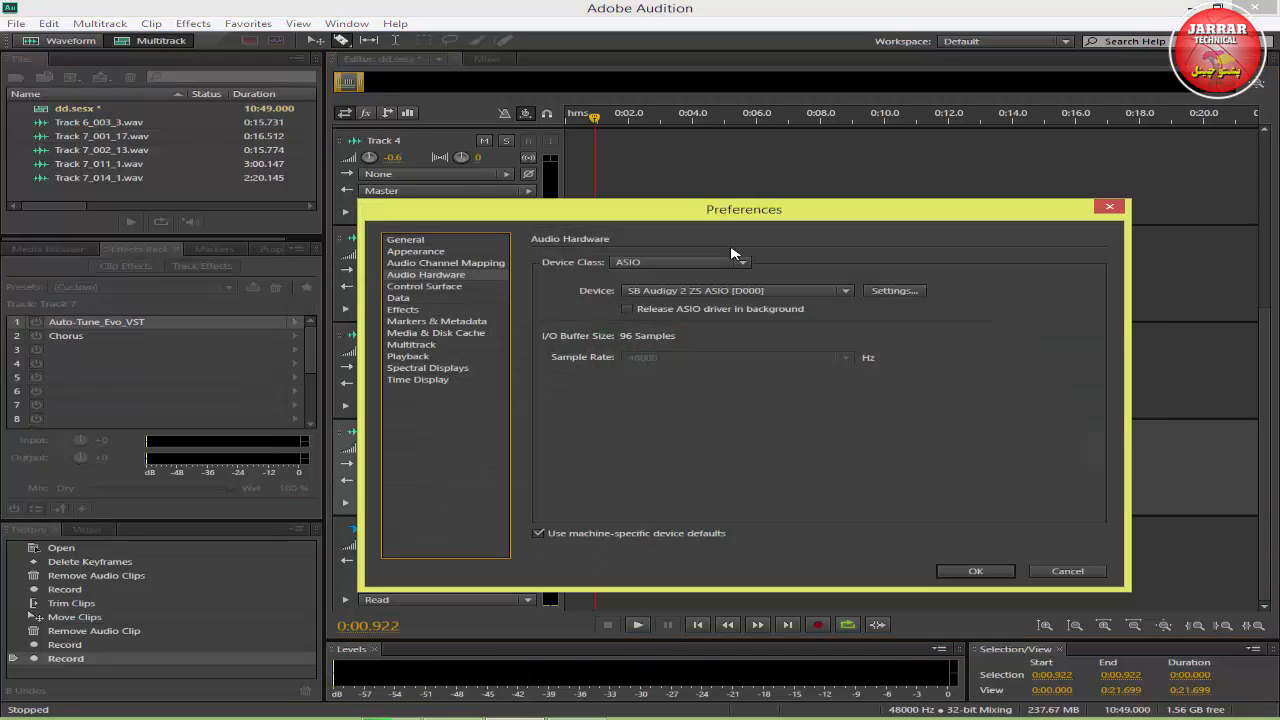
left_click(694, 264)
left_click(655, 294)
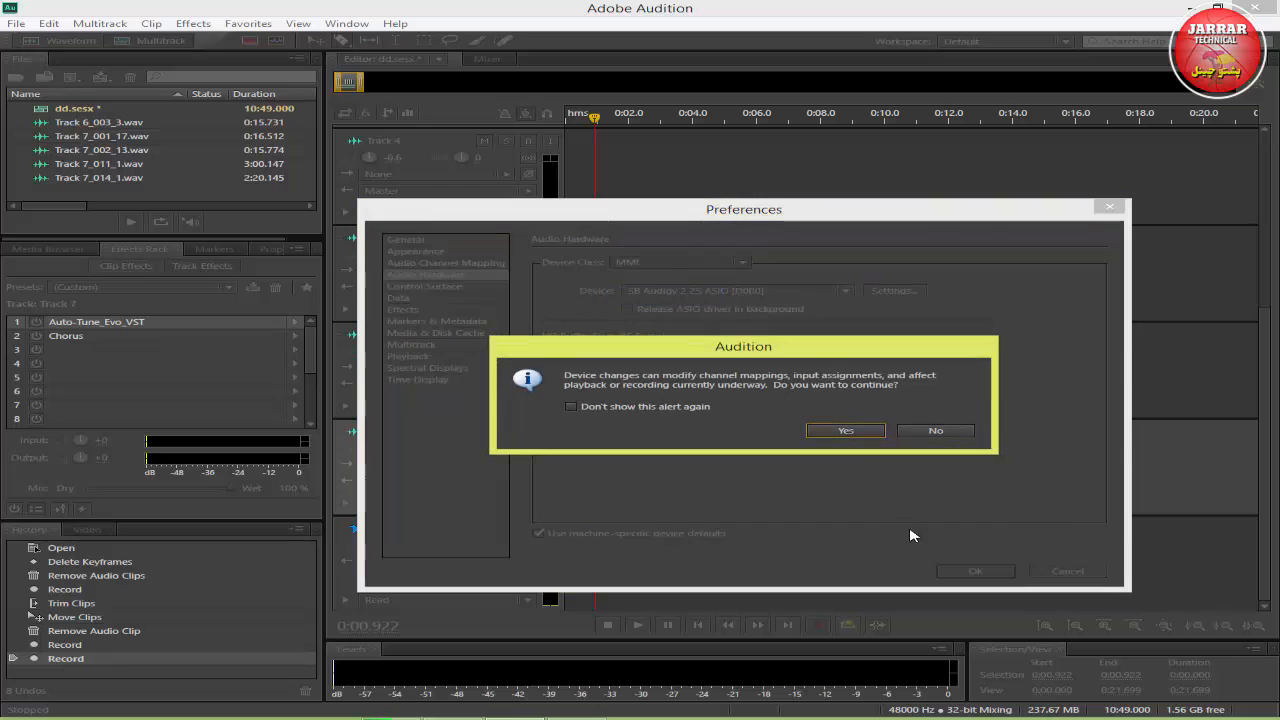
left_click(843, 436)
left_click(974, 571)
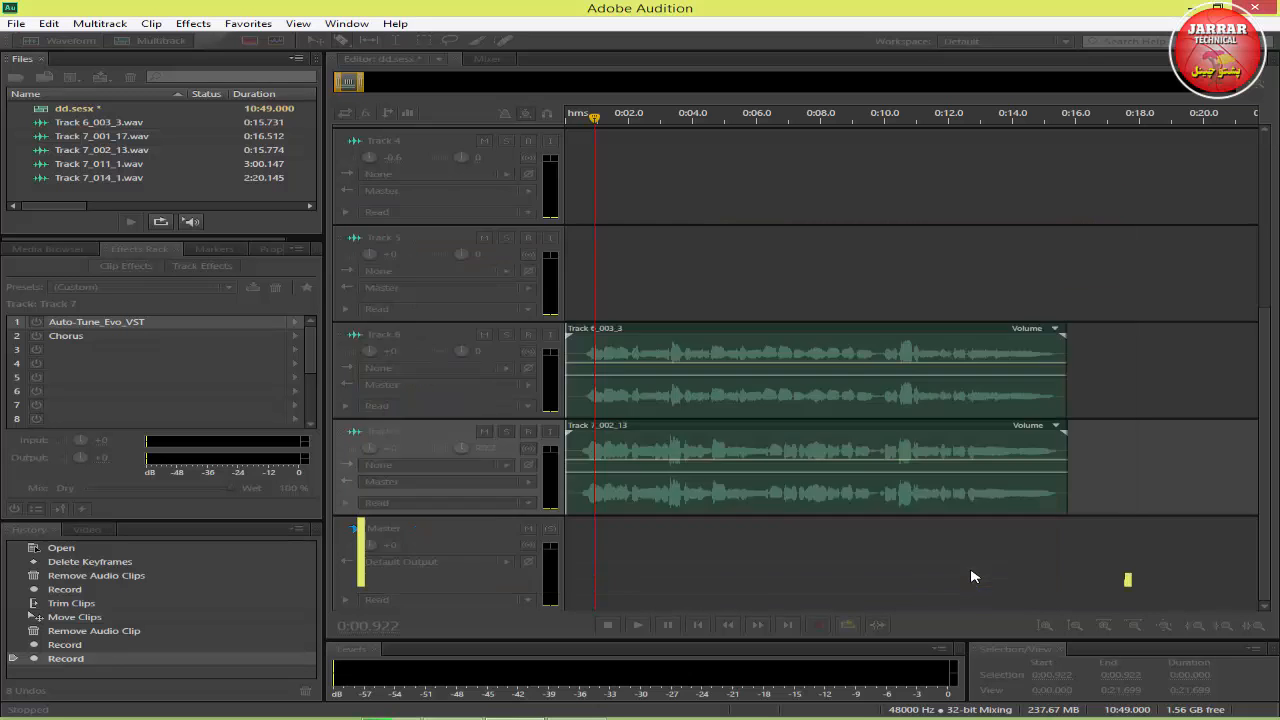
left_click(638, 625)
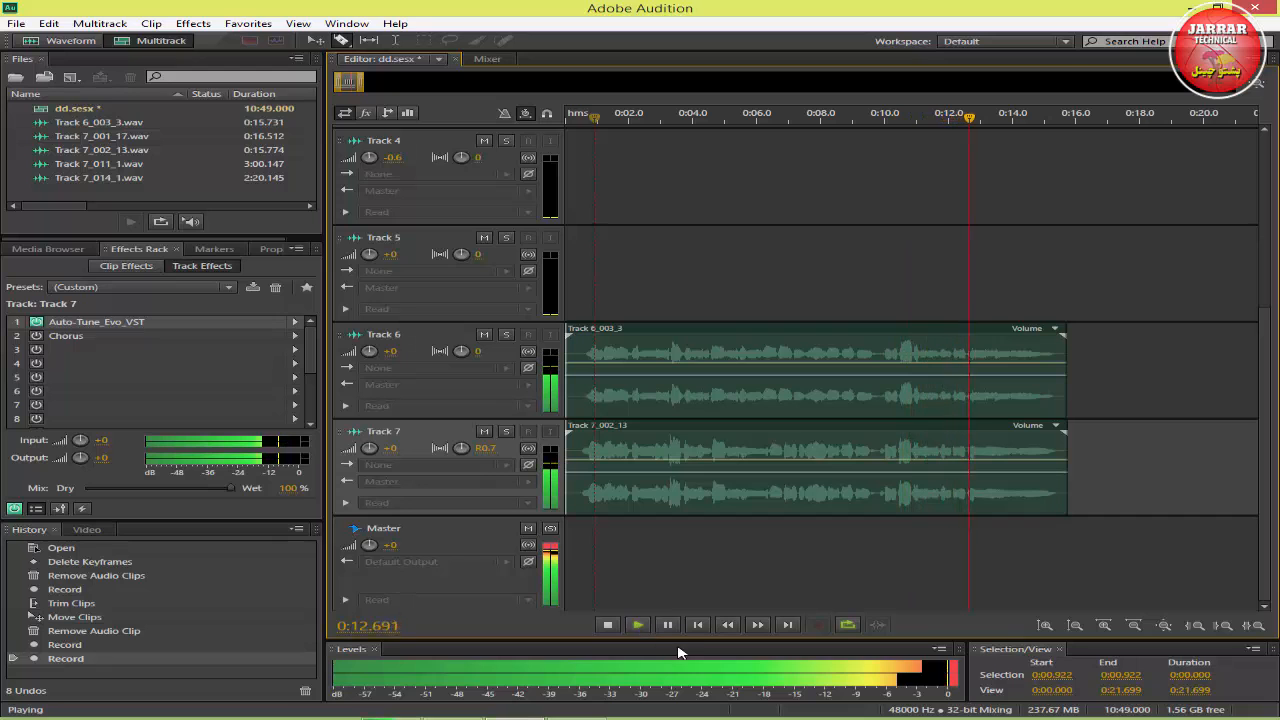
left_click(606, 627)
Step: Try a Transpose value of 4 in Track 6's Auto-Tune Evo
left_click(435, 335)
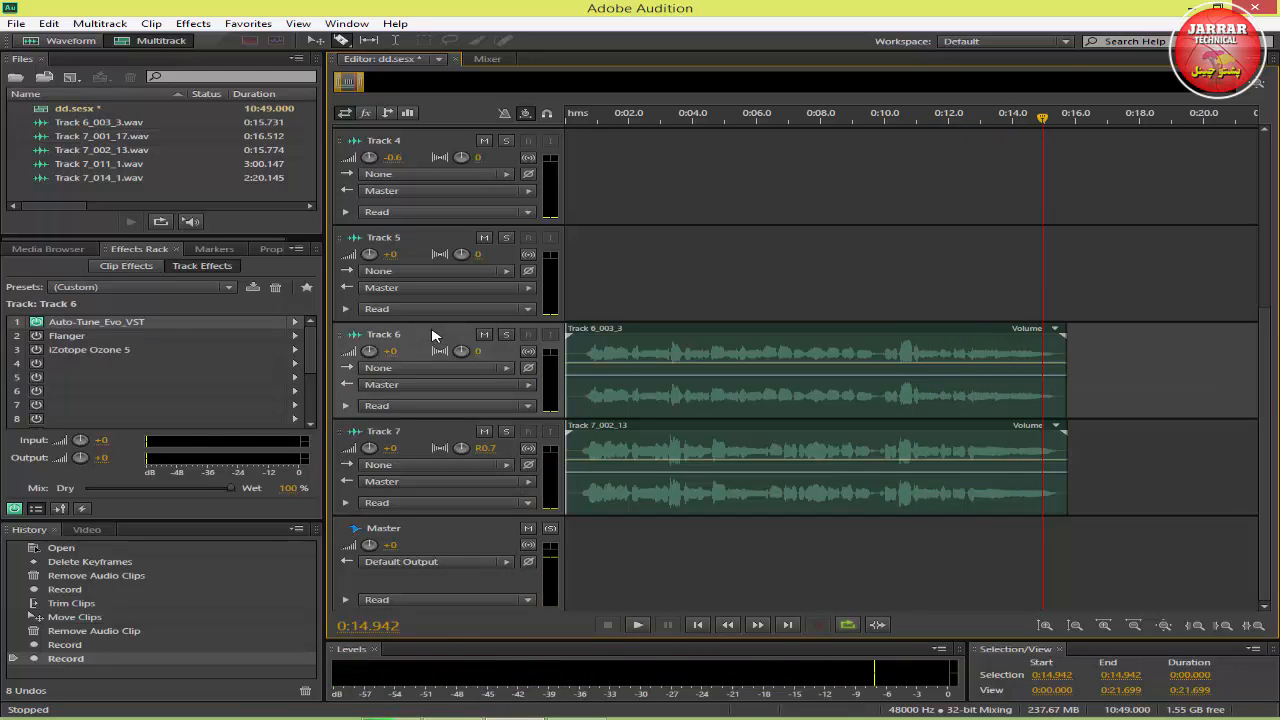
double_click(186, 323)
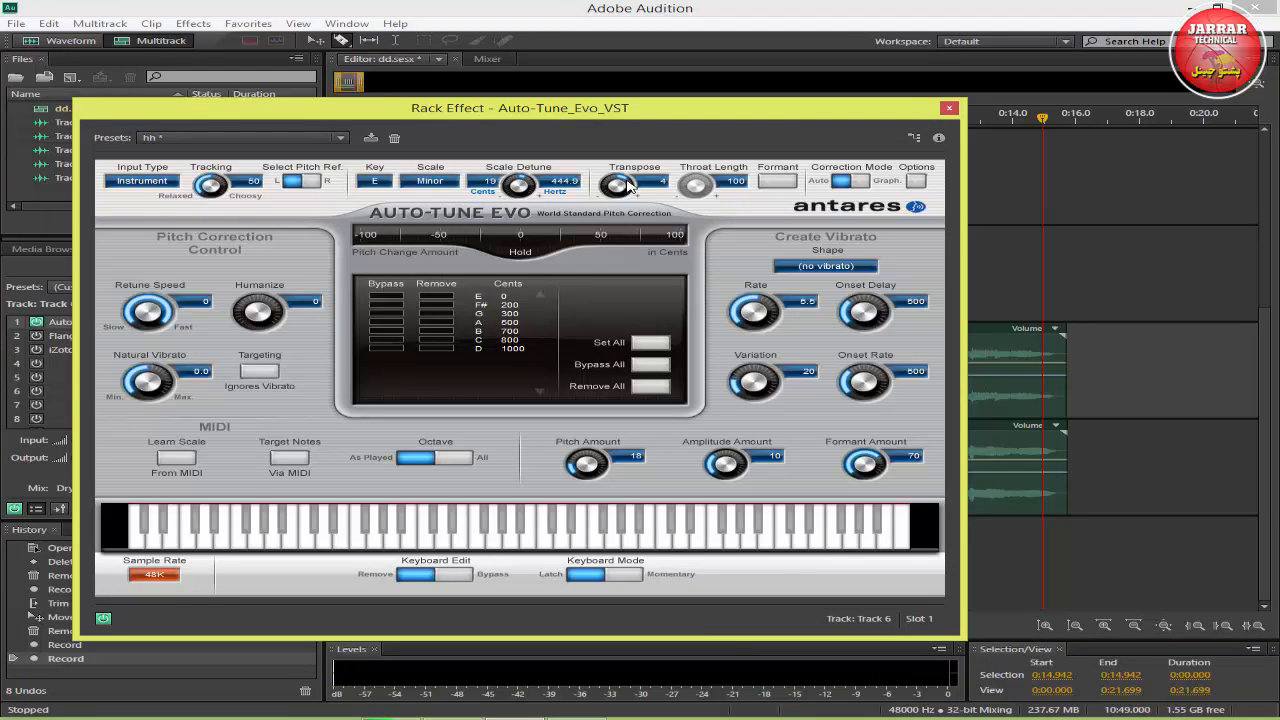
left_click(949, 107)
Step: Play both takes from the session start, lower Track 6's volume to -3, and stop the playback
left_click_drag(582, 119, 503, 140)
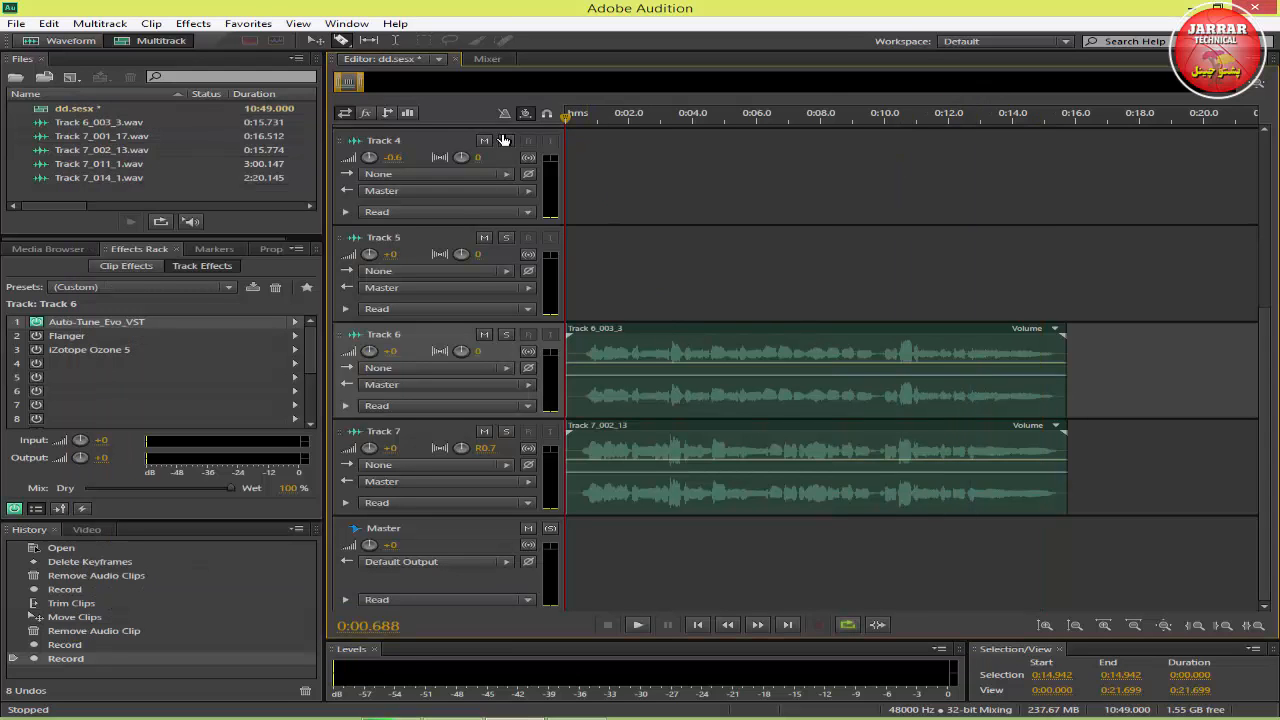
left_click(638, 625)
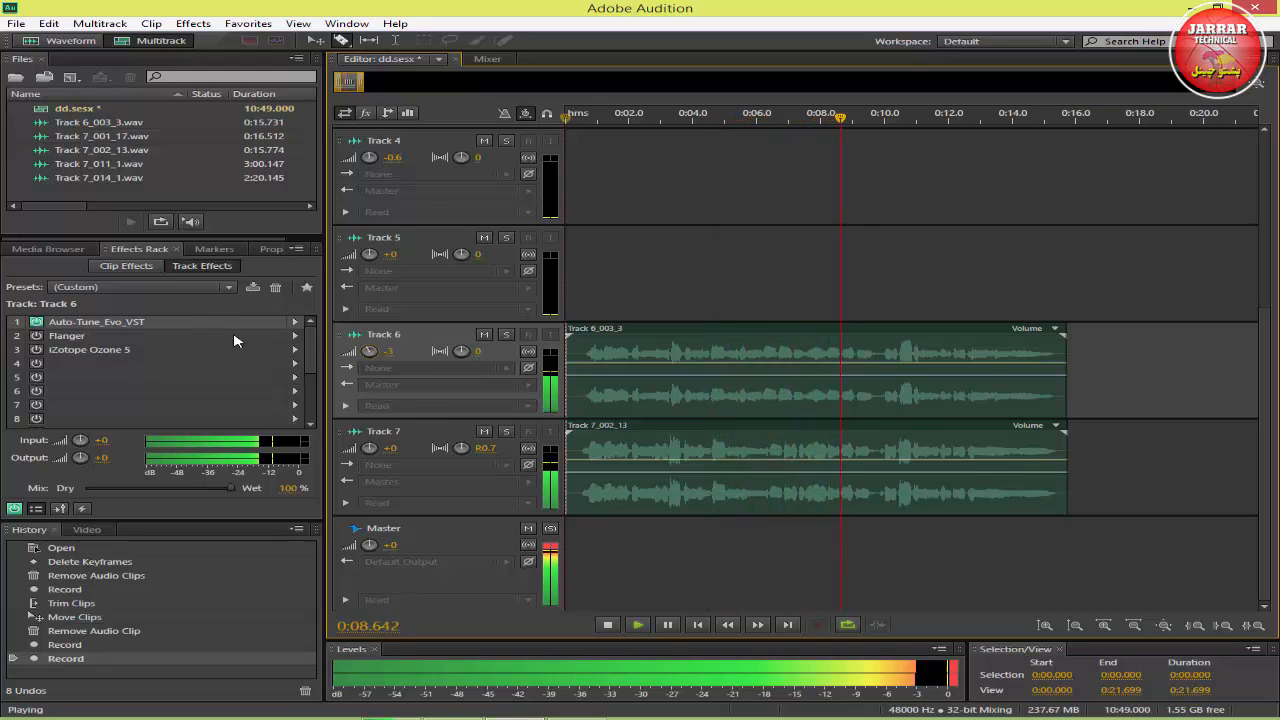
left_click(608, 626)
Step: Mute Track 7 and play Track 6's take alone from the session start
left_click(448, 431)
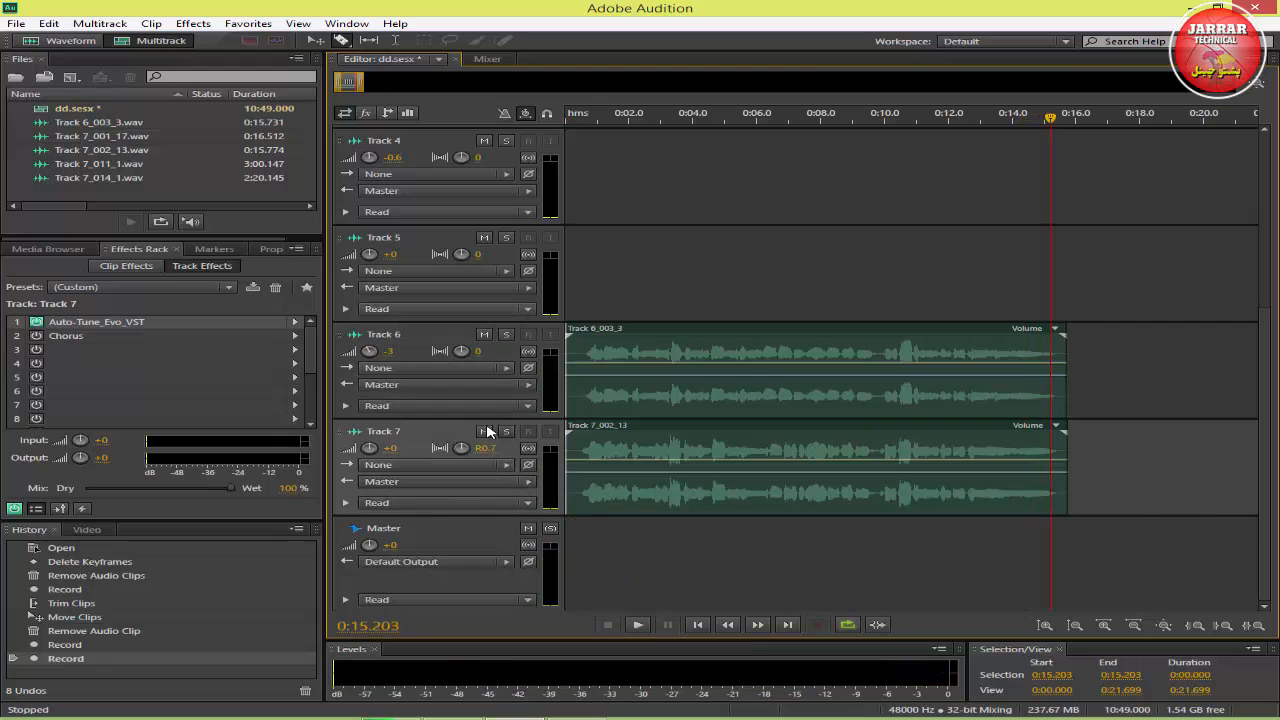
left_click(485, 431)
left_click_drag(580, 116, 522, 135)
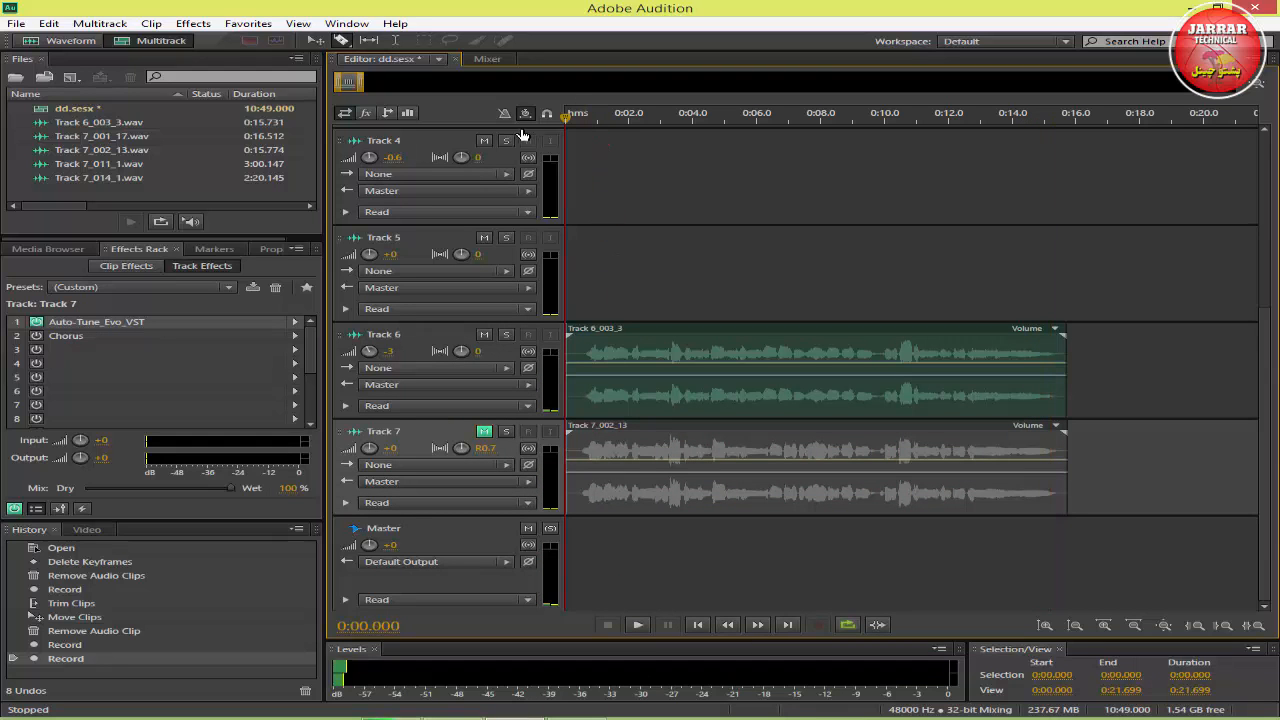
left_click(637, 625)
Step: Reset Scale Detune to 0 cents in Track 7's Auto-Tune Evo while the session plays
double_click(96, 322)
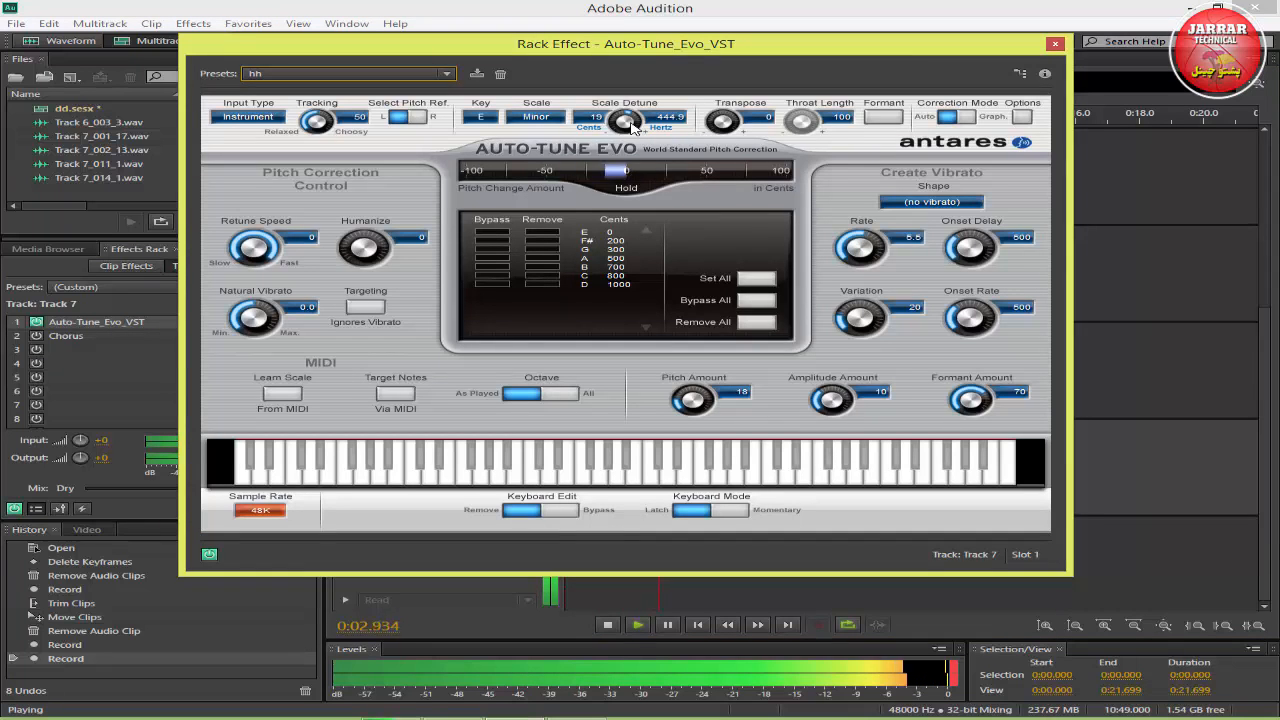
left_click(637, 124, "ctrl")
left_click(1056, 43)
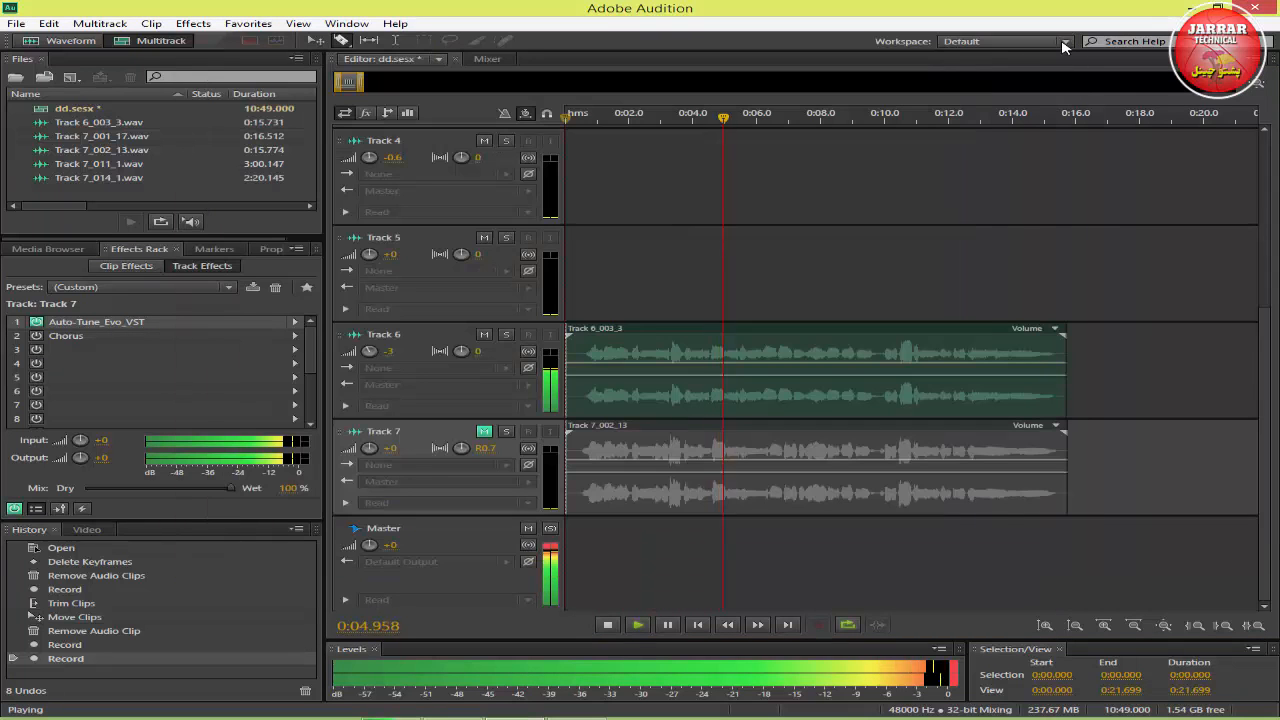
Step: Reload the hh preset in Track 7's Auto-Tune Evo to restore its Scale Detune
left_click(434, 334)
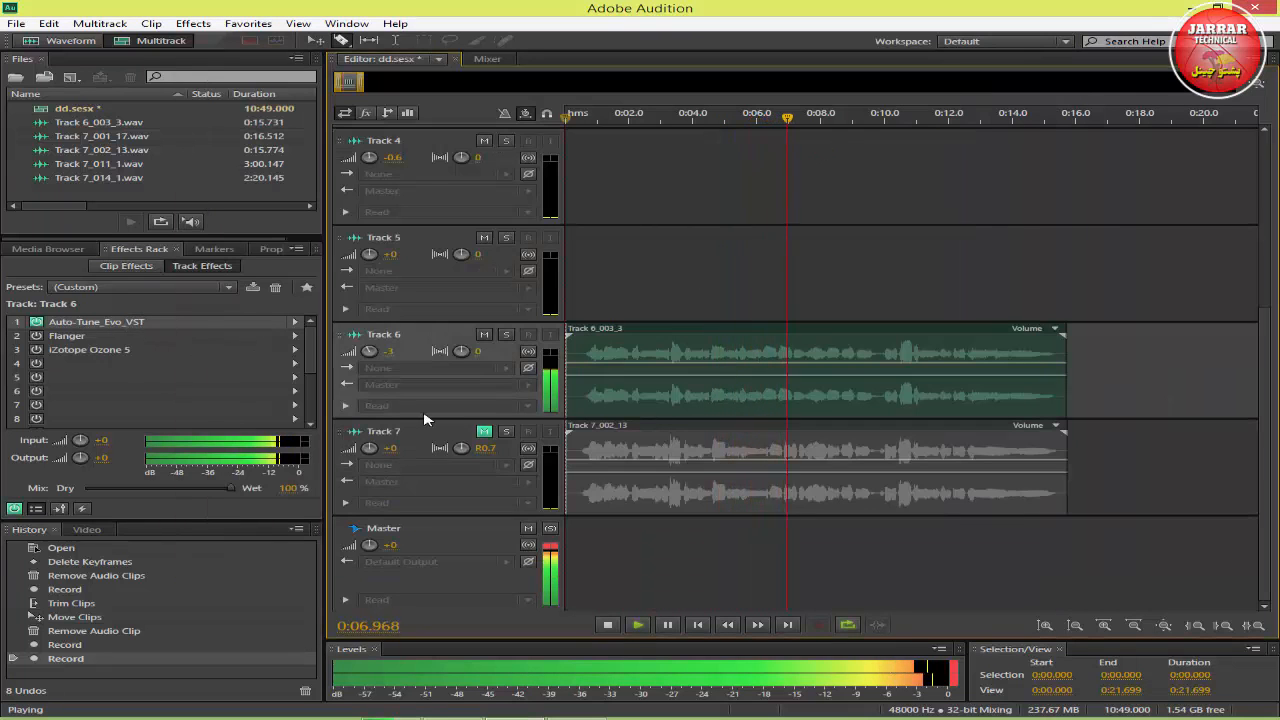
left_click(463, 434)
double_click(120, 322)
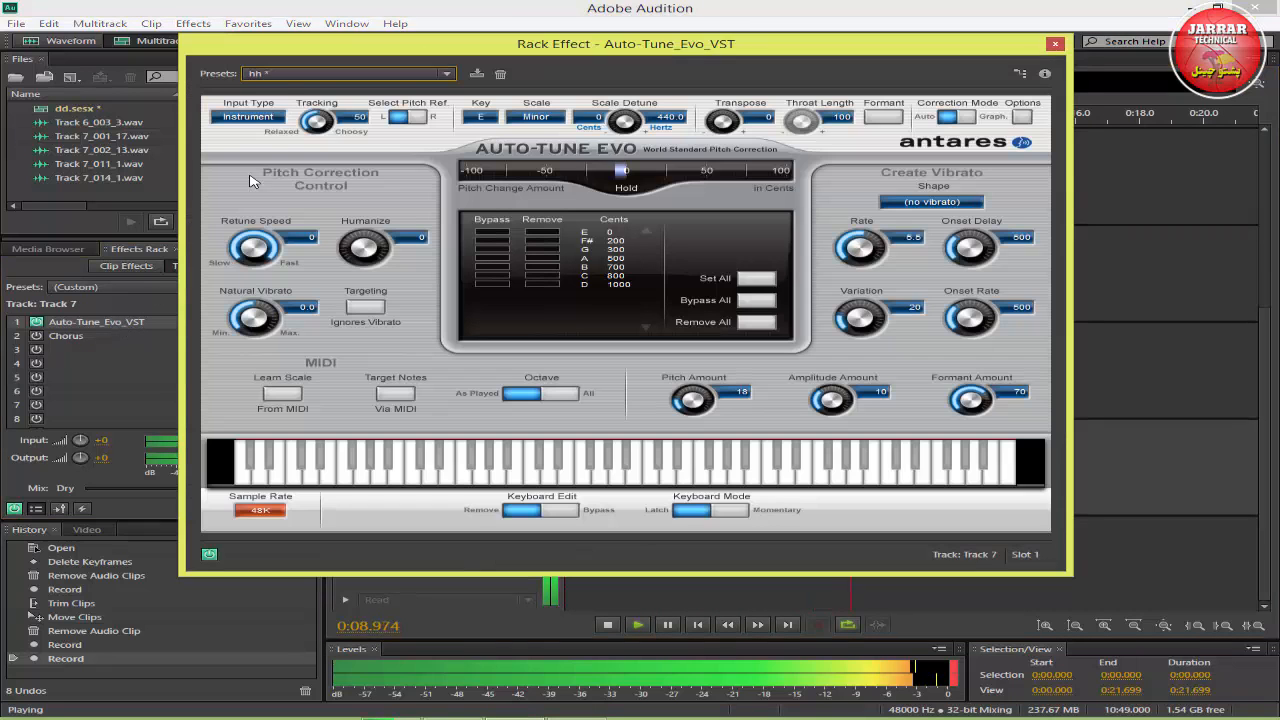
left_click(286, 77)
left_click(286, 207)
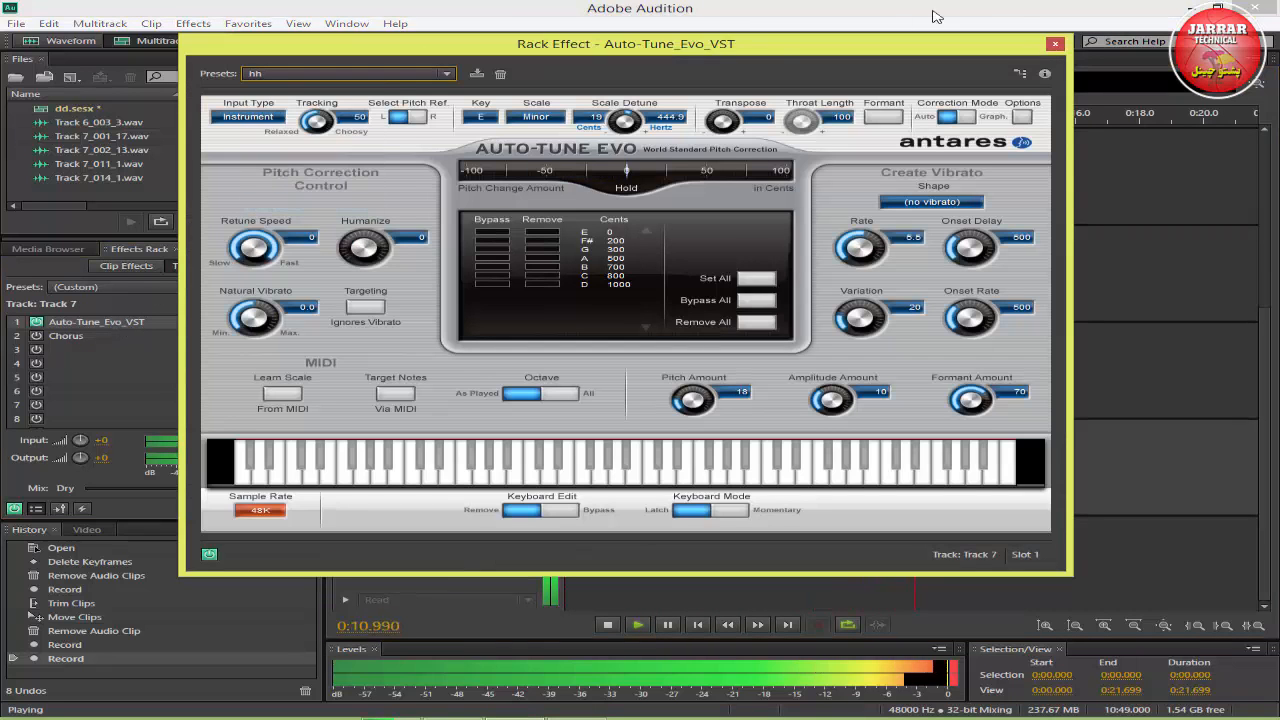
left_click(1055, 44)
Step: Set Scale Detune to 23 cents in Track 6's Auto-Tune Evo during playback, and stop the transport
left_click(378, 341)
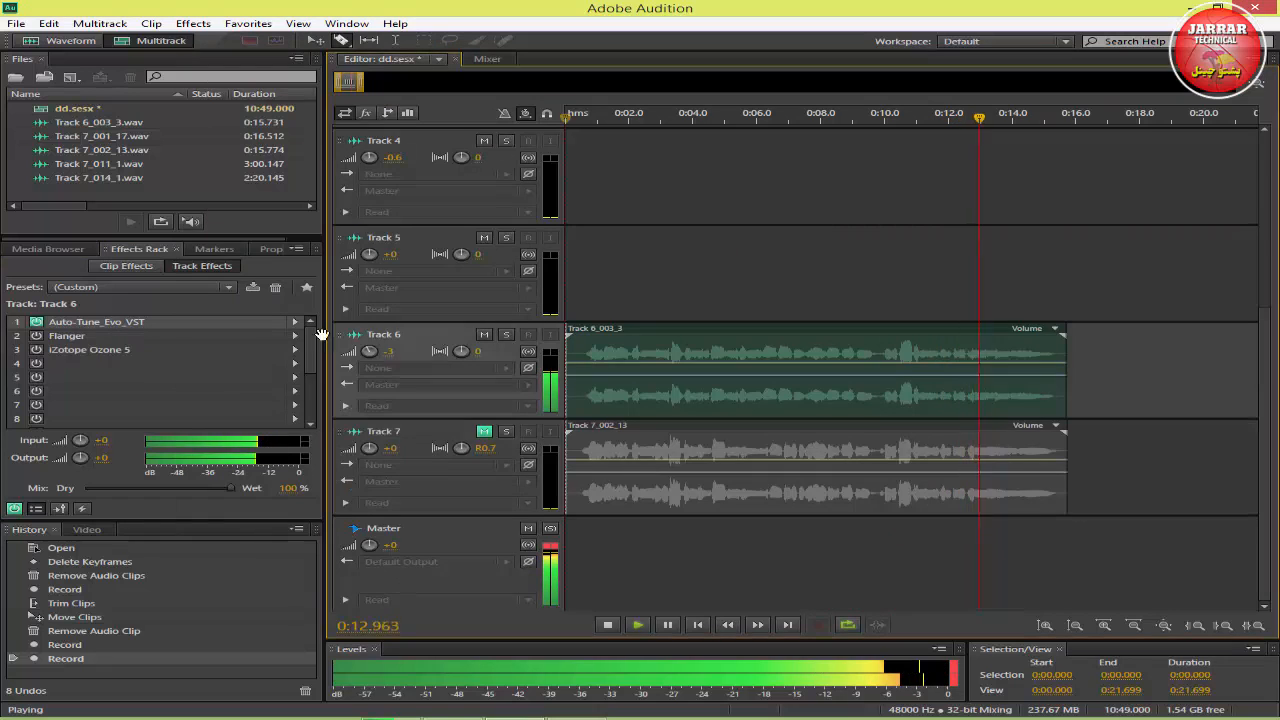
double_click(160, 322)
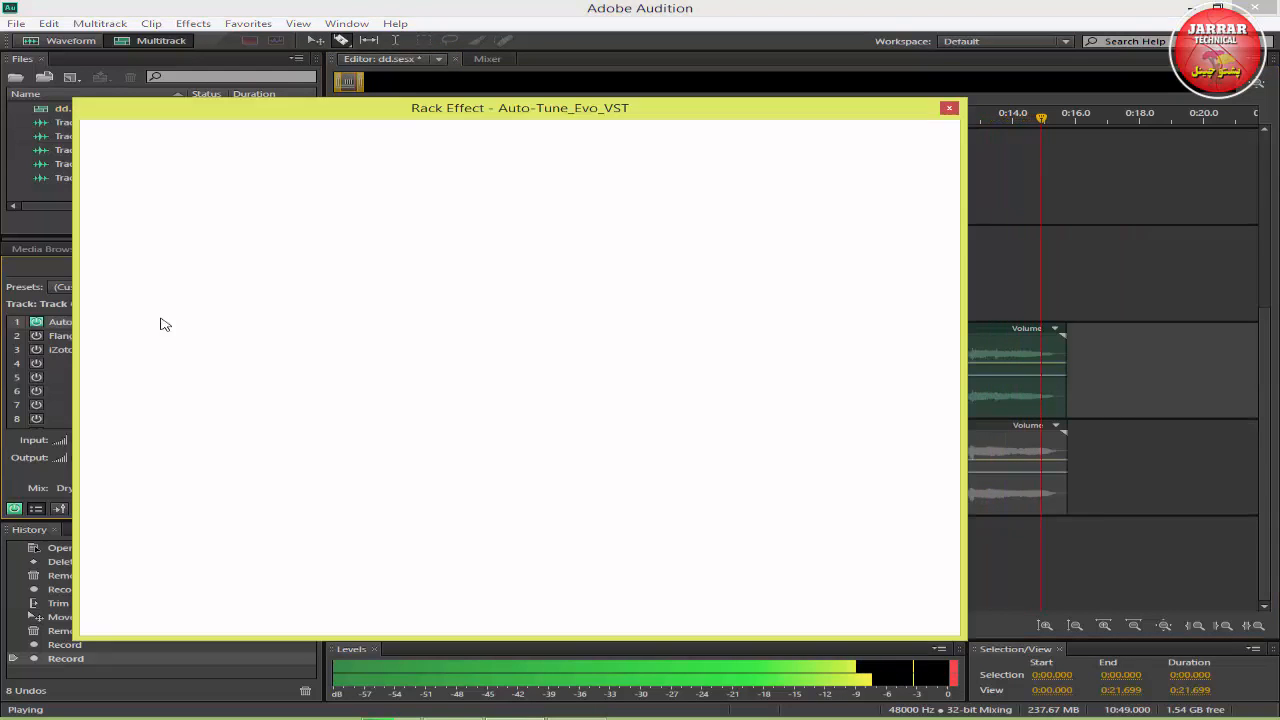
left_click_drag(690, 108, 736, 47)
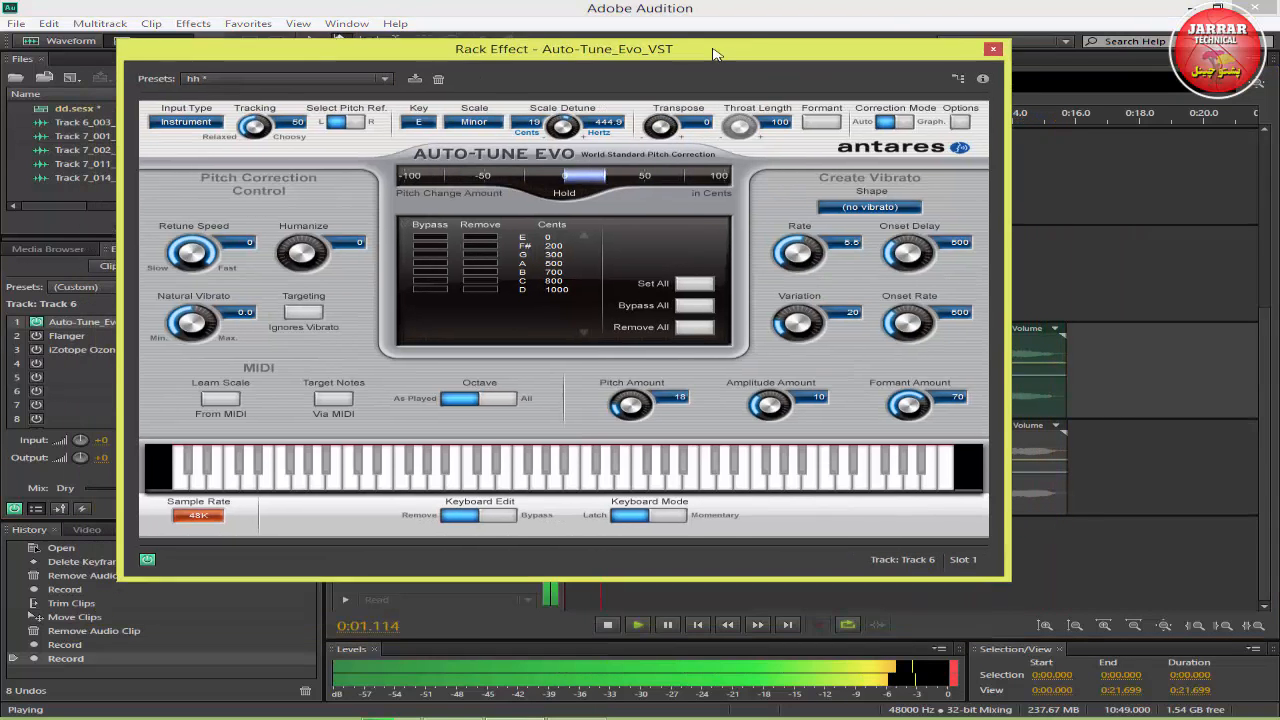
mouse_move(570, 137)
left_mouse_down()
mouse_move(574, 120)
mouse_move(572, 153)
mouse_move(574, 127)
left_mouse_up()
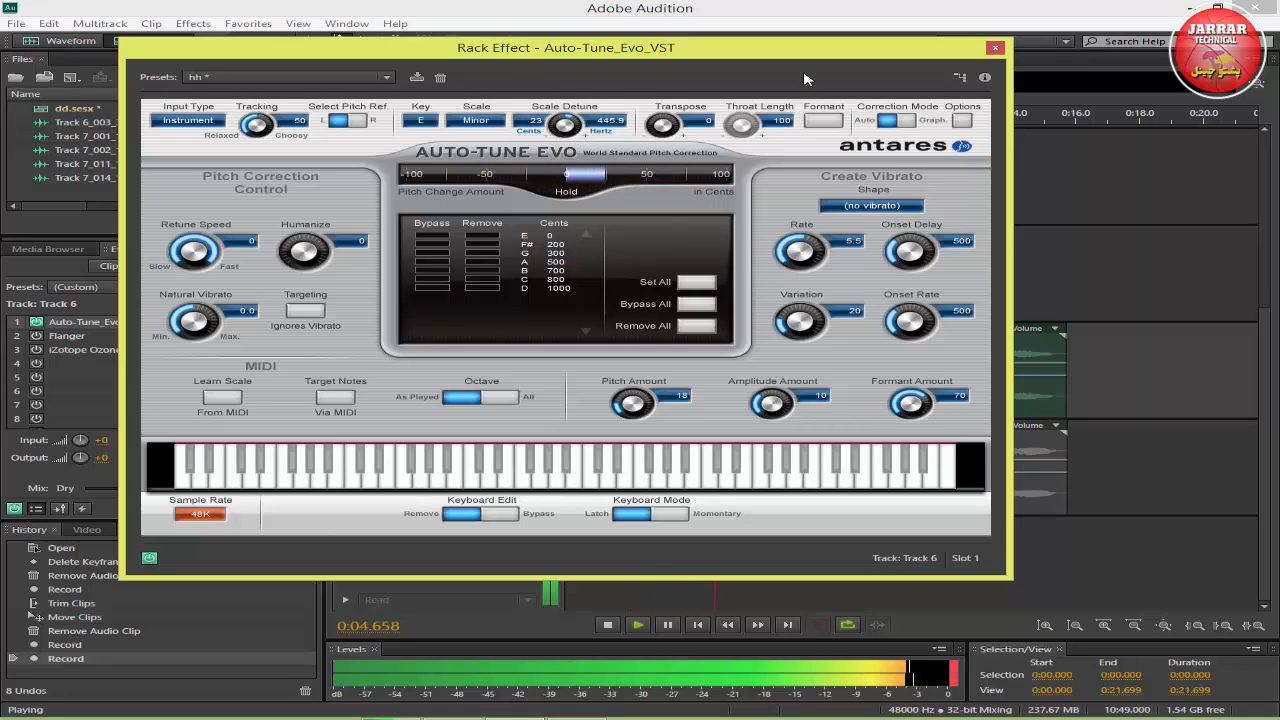
left_click(996, 50)
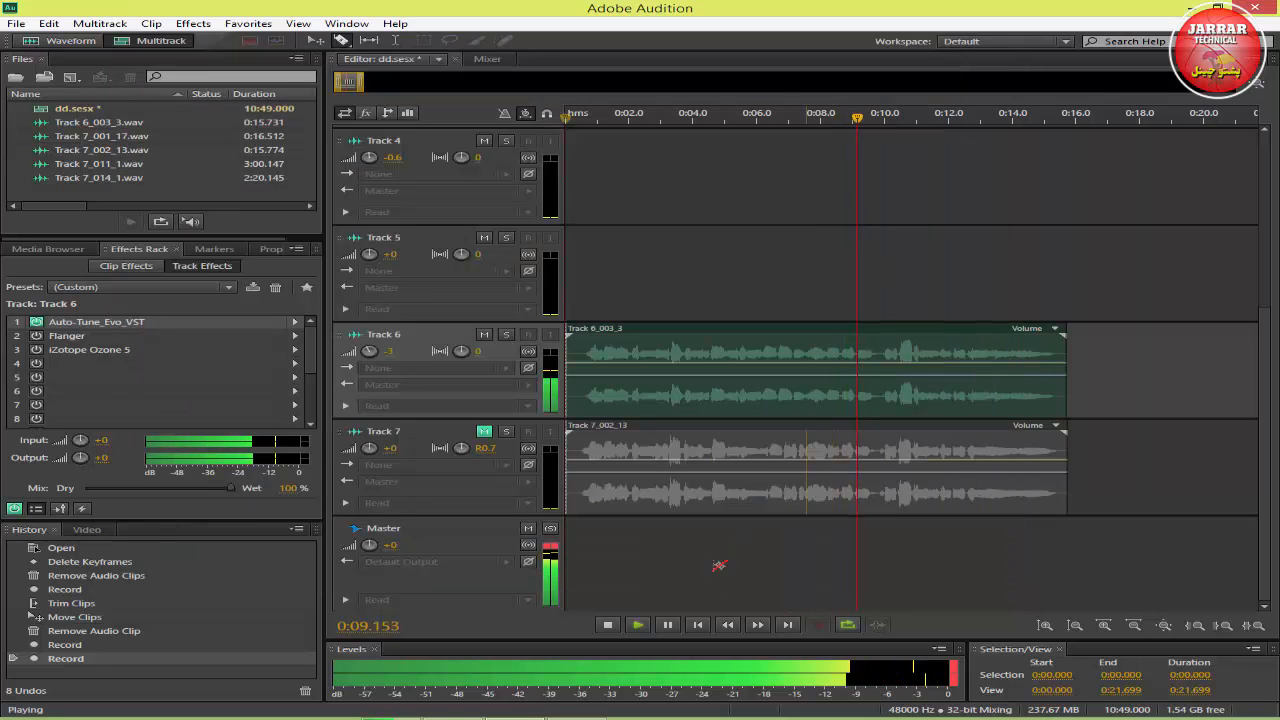
left_click(607, 624)
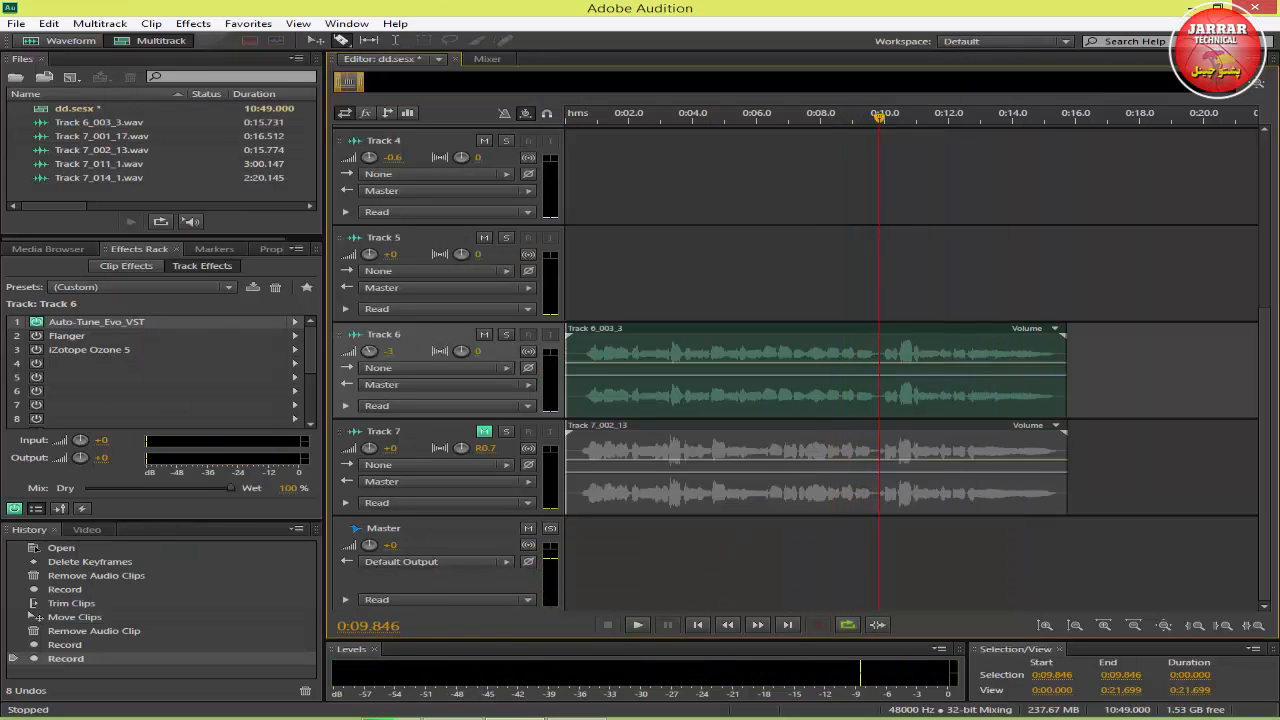
Step: Check the speaker level in the system volume control
left_click(1151, 718)
left_click(1151, 718)
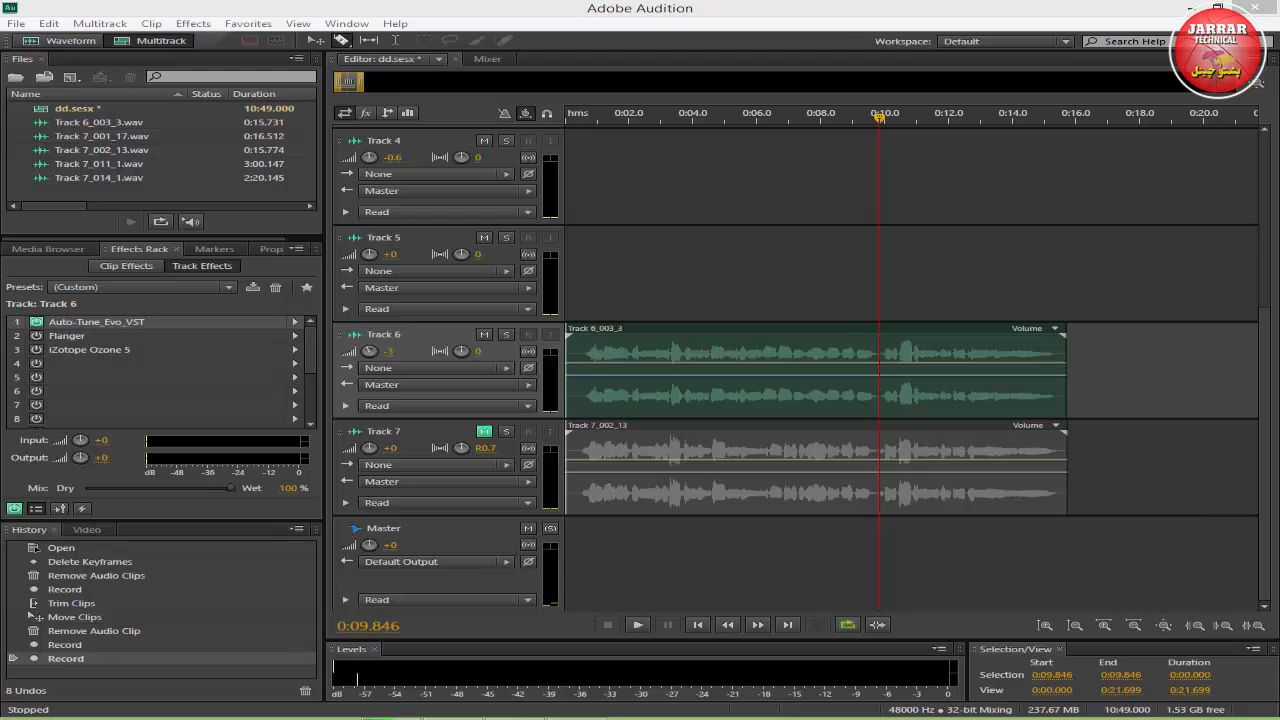
left_click(1151, 718)
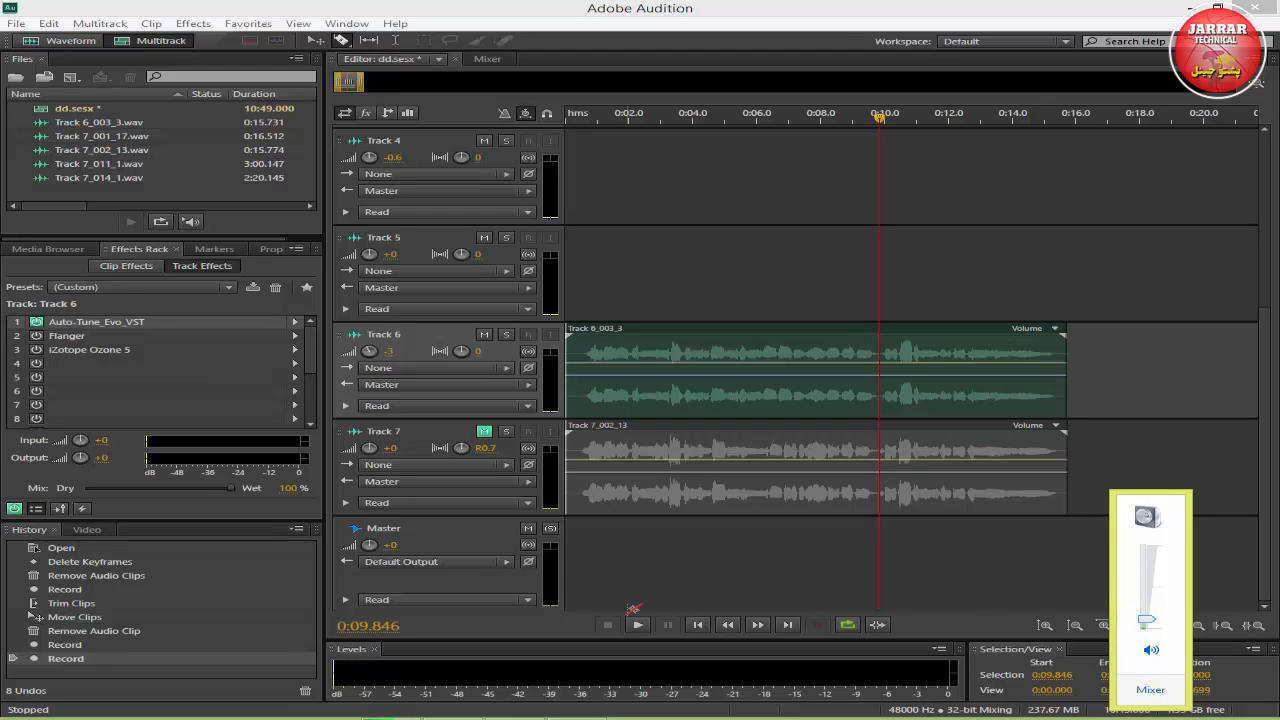
left_click(494, 531)
Step: Switch the audio hardware device class to ASIO from Track 6's input options
left_click(430, 382)
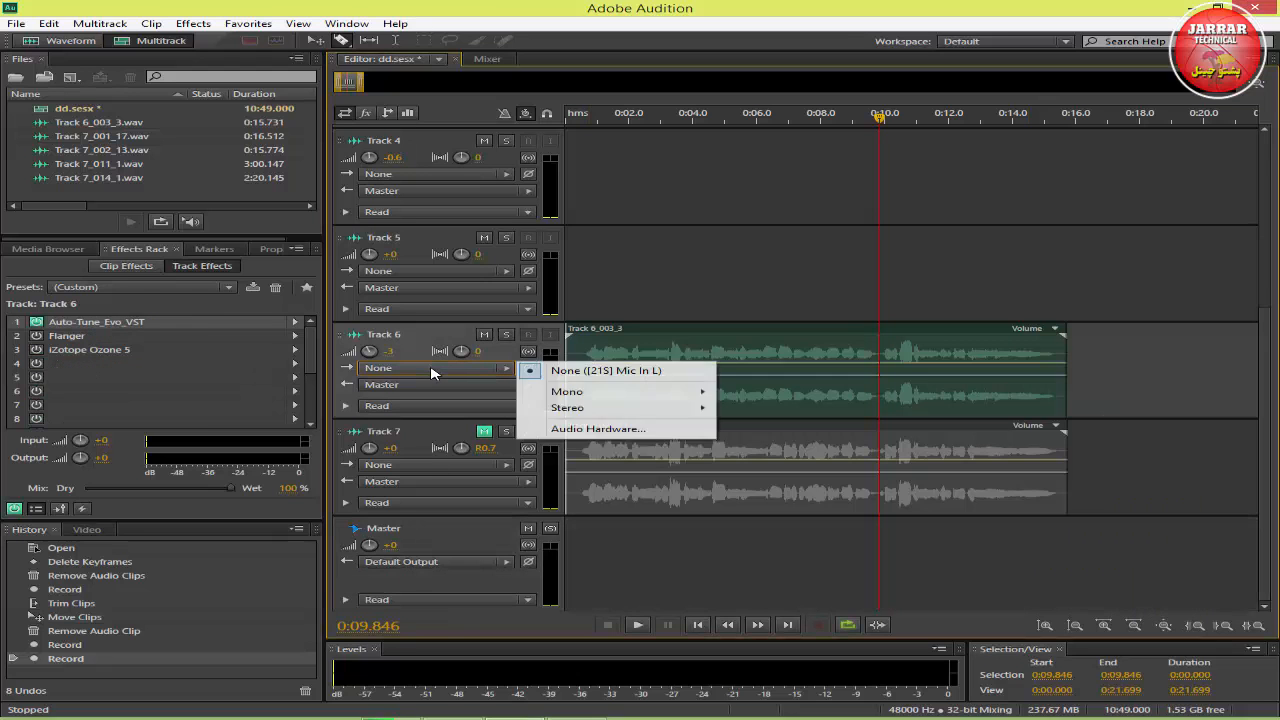
left_click(635, 426)
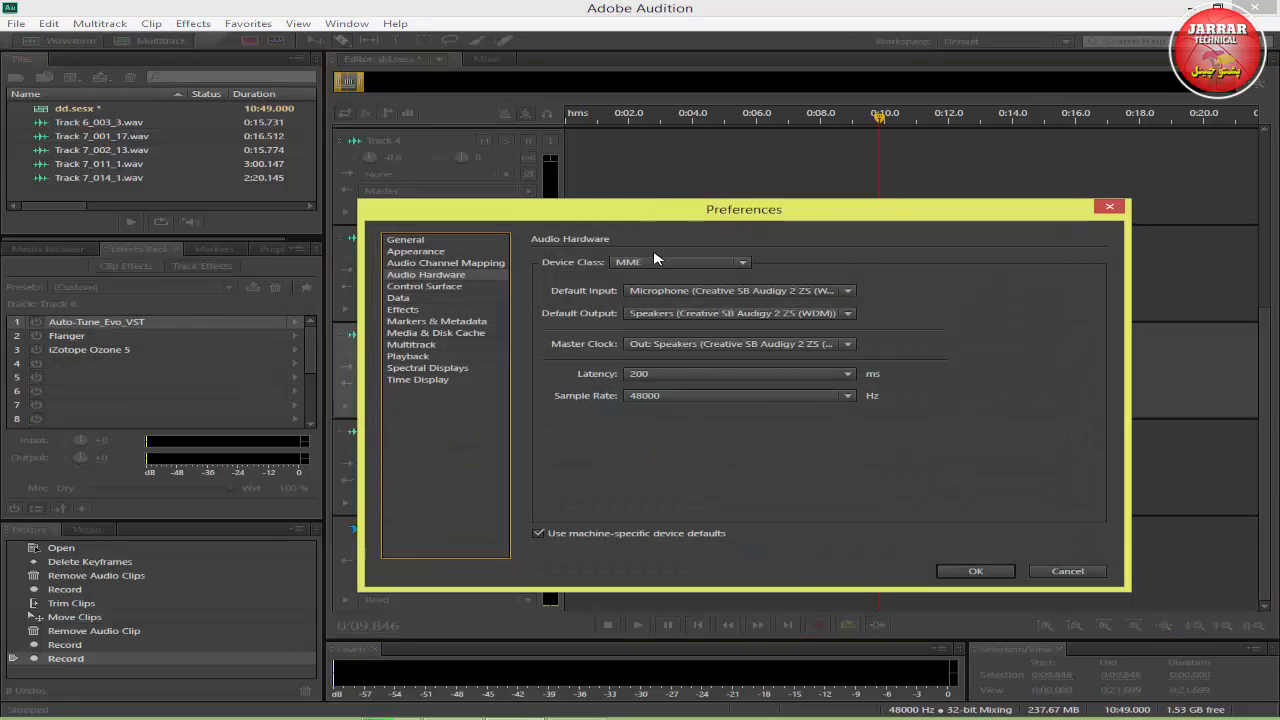
left_click(656, 262)
left_click(662, 279)
left_click(842, 431)
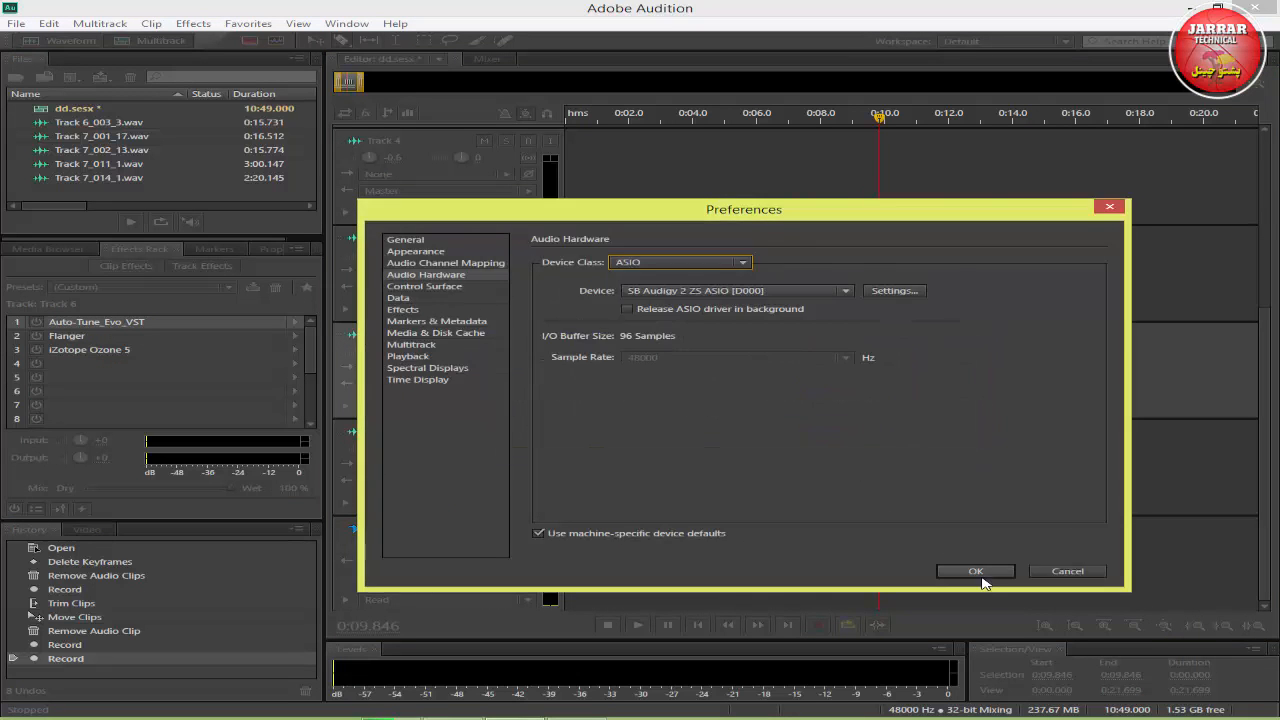
left_click(975, 572)
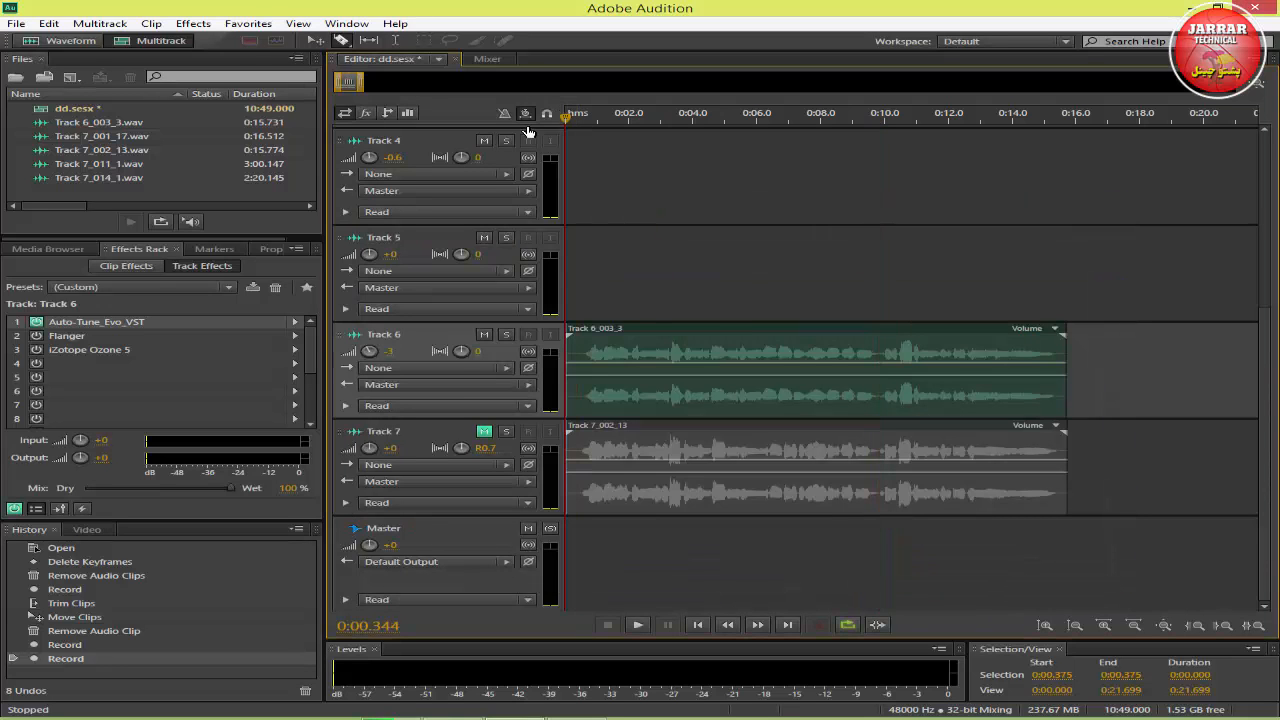
Step: Delete the existing clip from Track 6 and arm the track for recording with the stereo input [21S] Mic In L
right_click(716, 332)
left_click(740, 291)
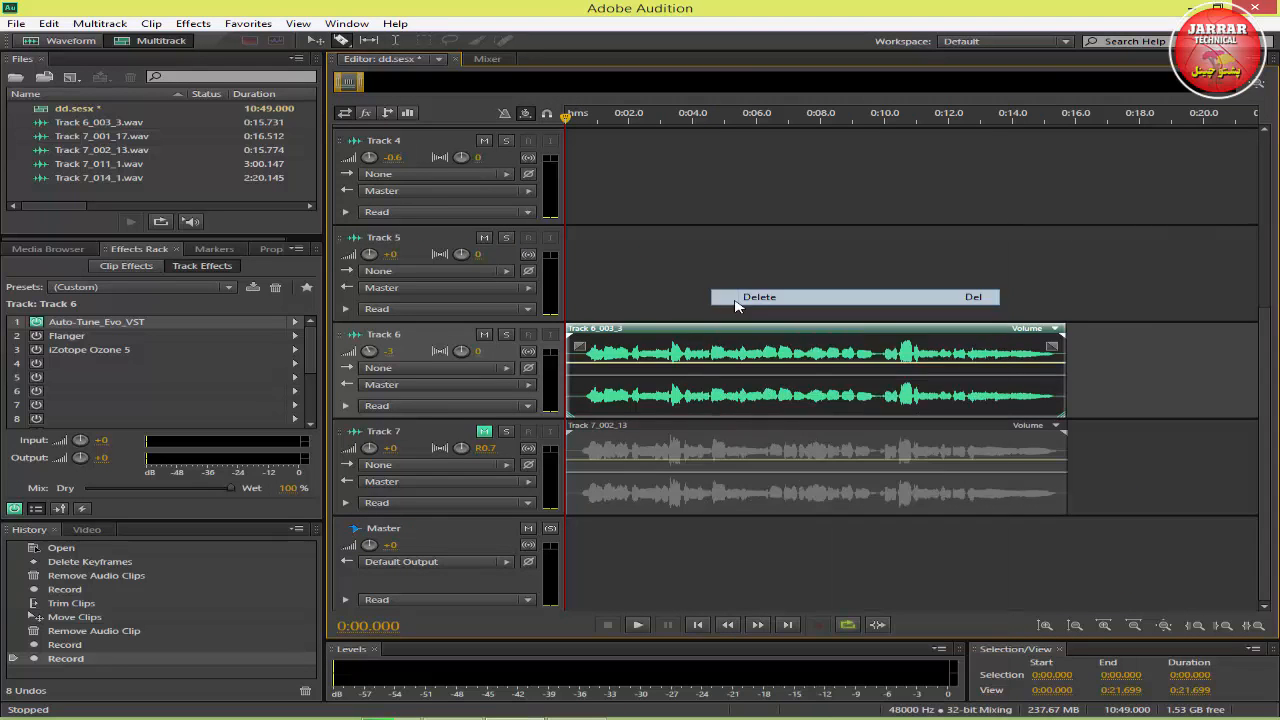
left_click(489, 376)
mouse_move(660, 407)
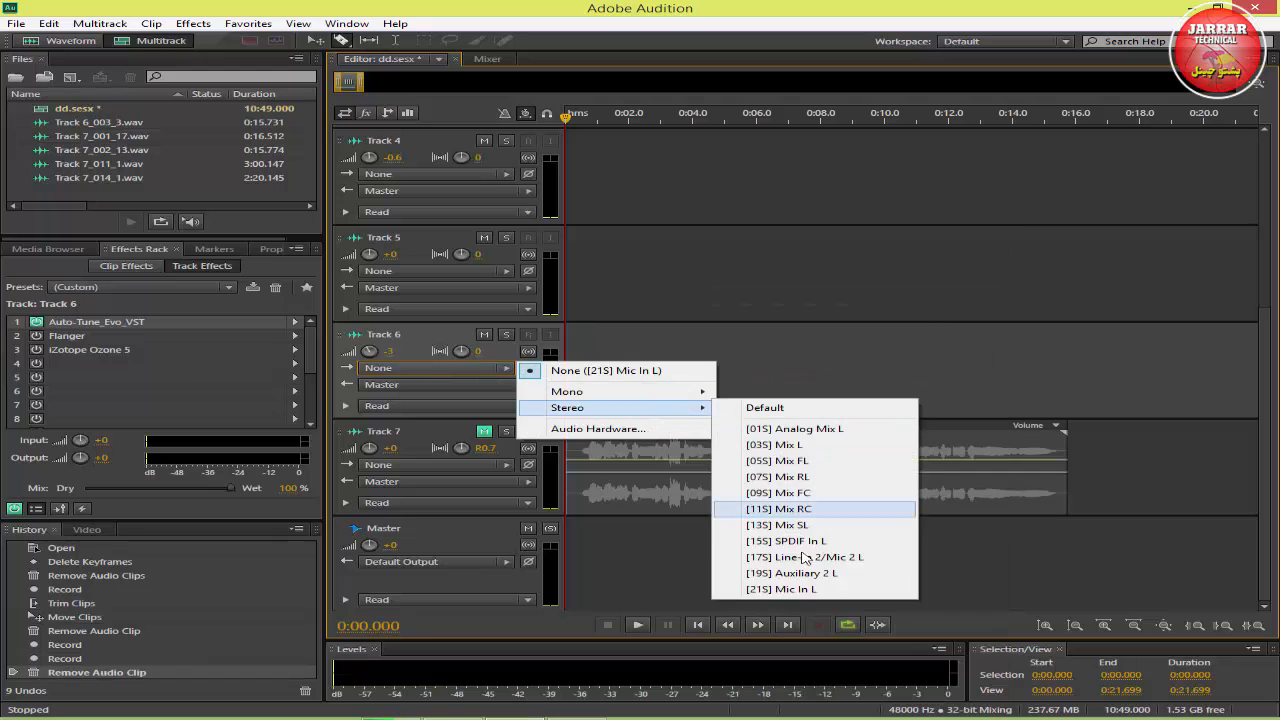
left_click(745, 587)
left_click(528, 334)
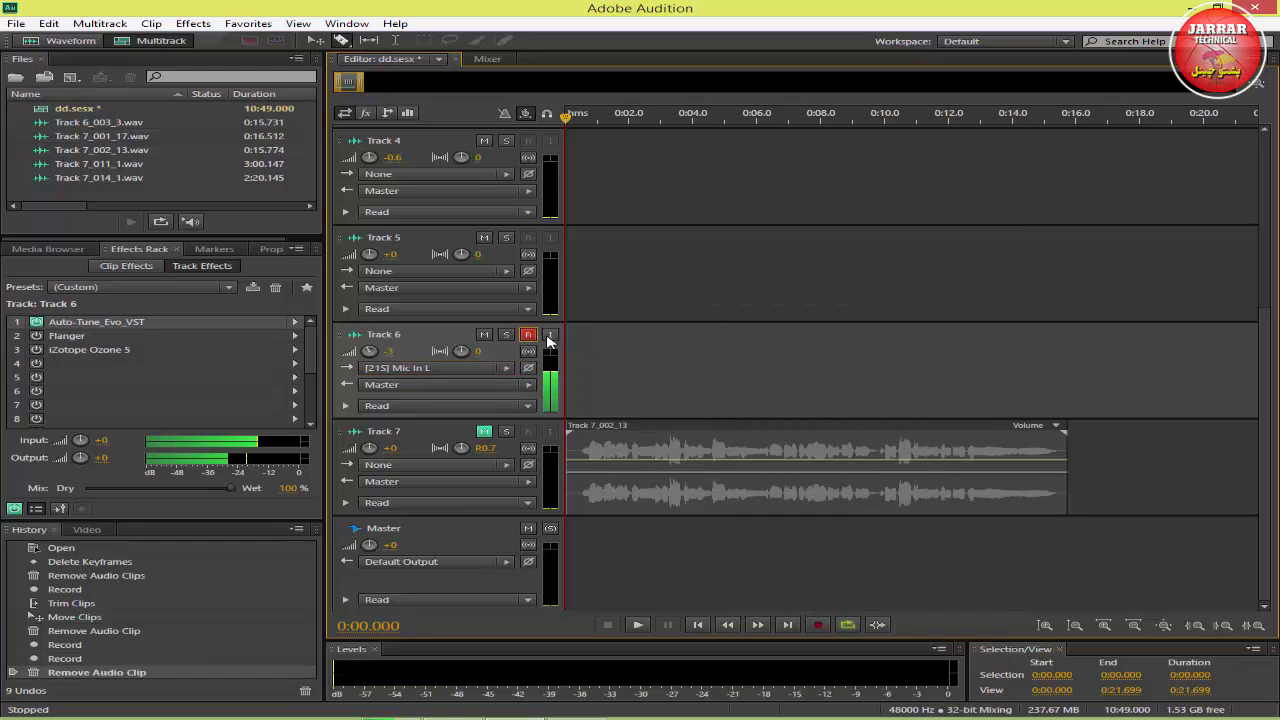
left_click(549, 336)
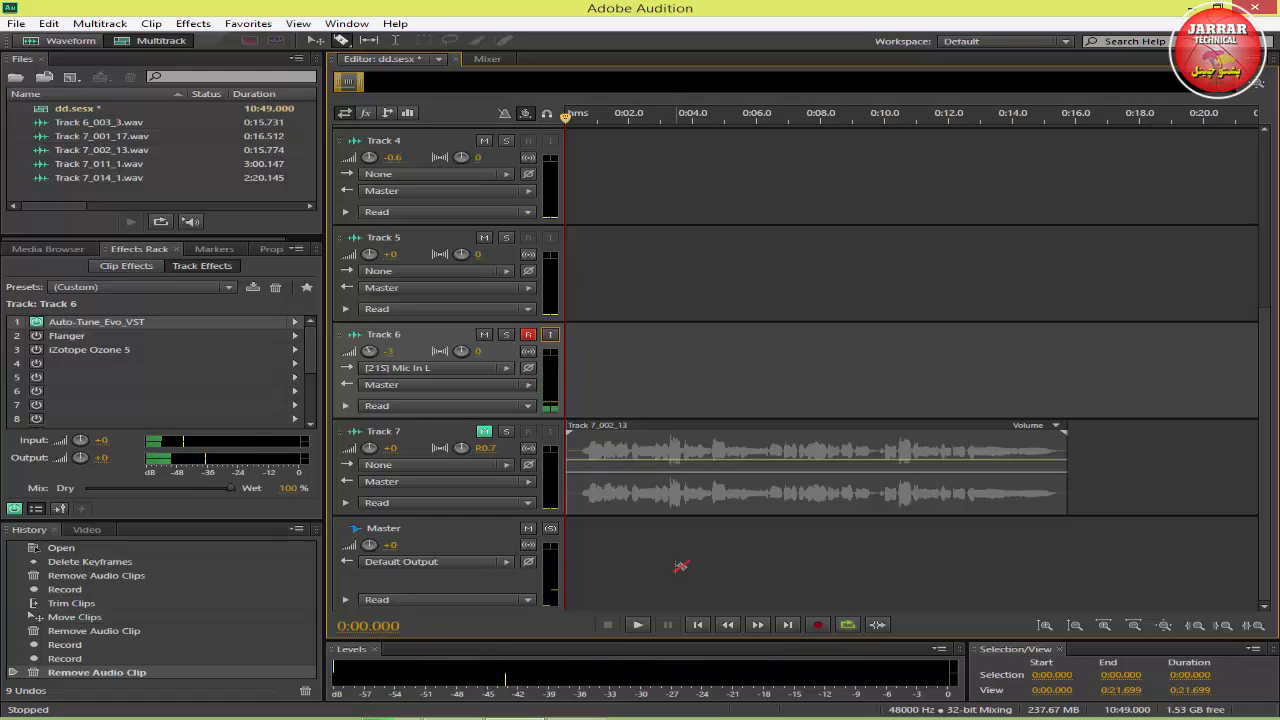
Step: Unmute Track 7 and record a vocal take on Track 6 while it plays
left_click(484, 431)
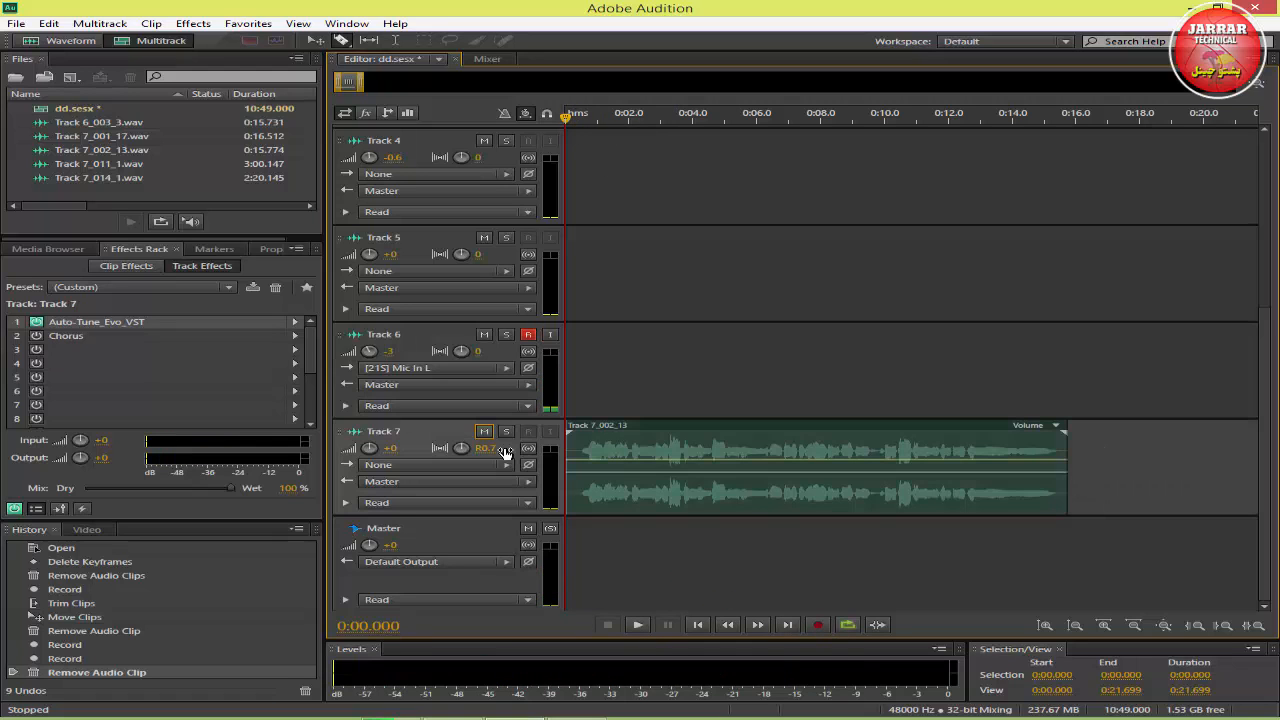
left_click(816, 625)
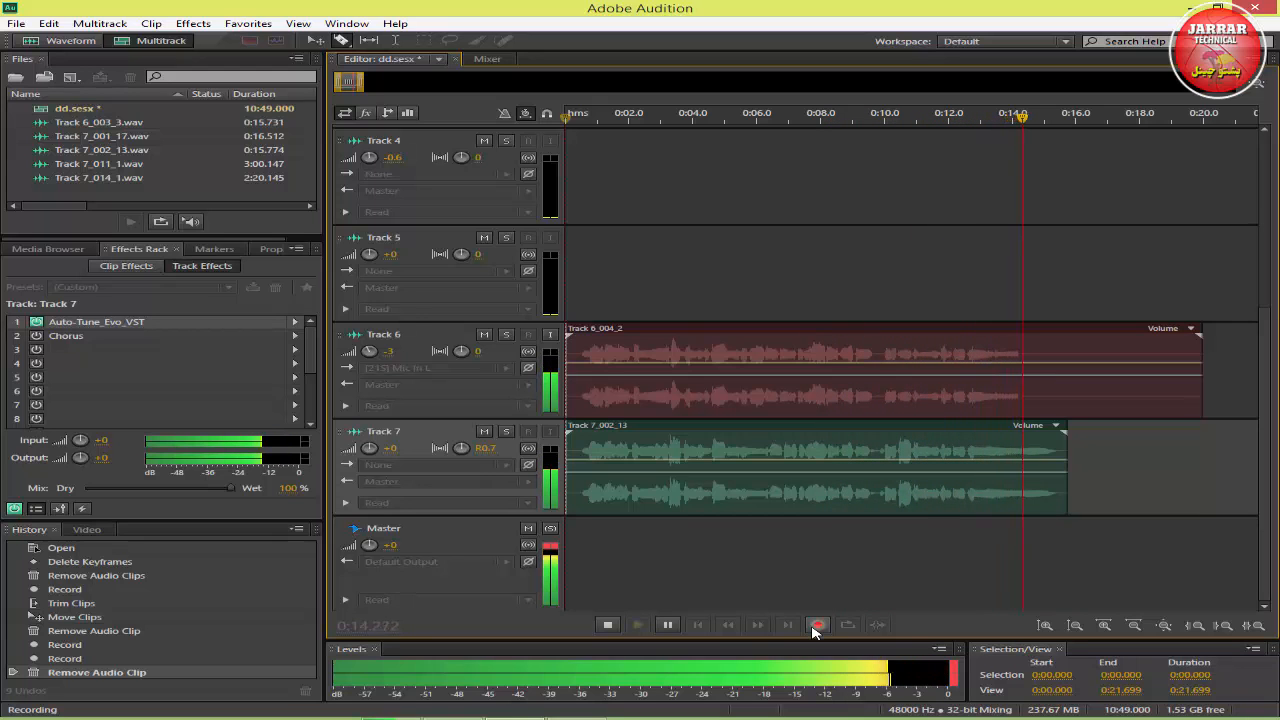
left_click(816, 625)
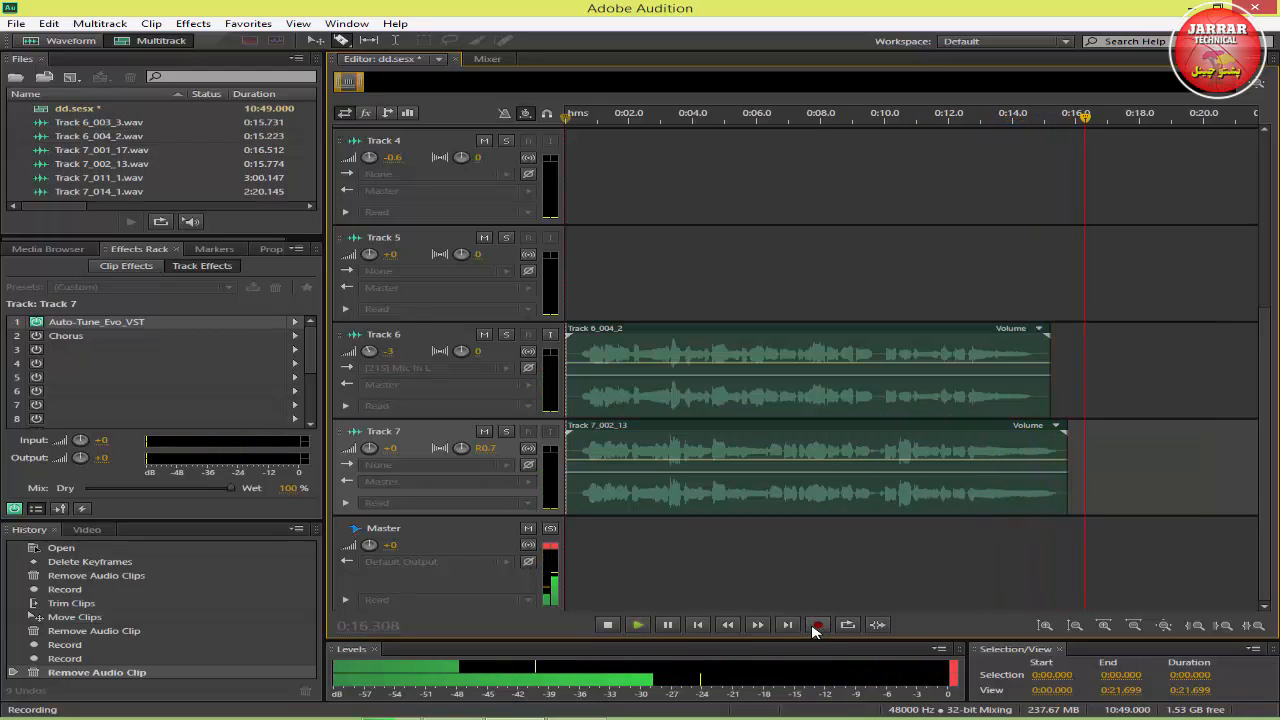
Step: Audition both vocal takes while trying Transpose at 4 in Track 7's Auto-Tune Evo, and stop the transport
left_click(638, 628)
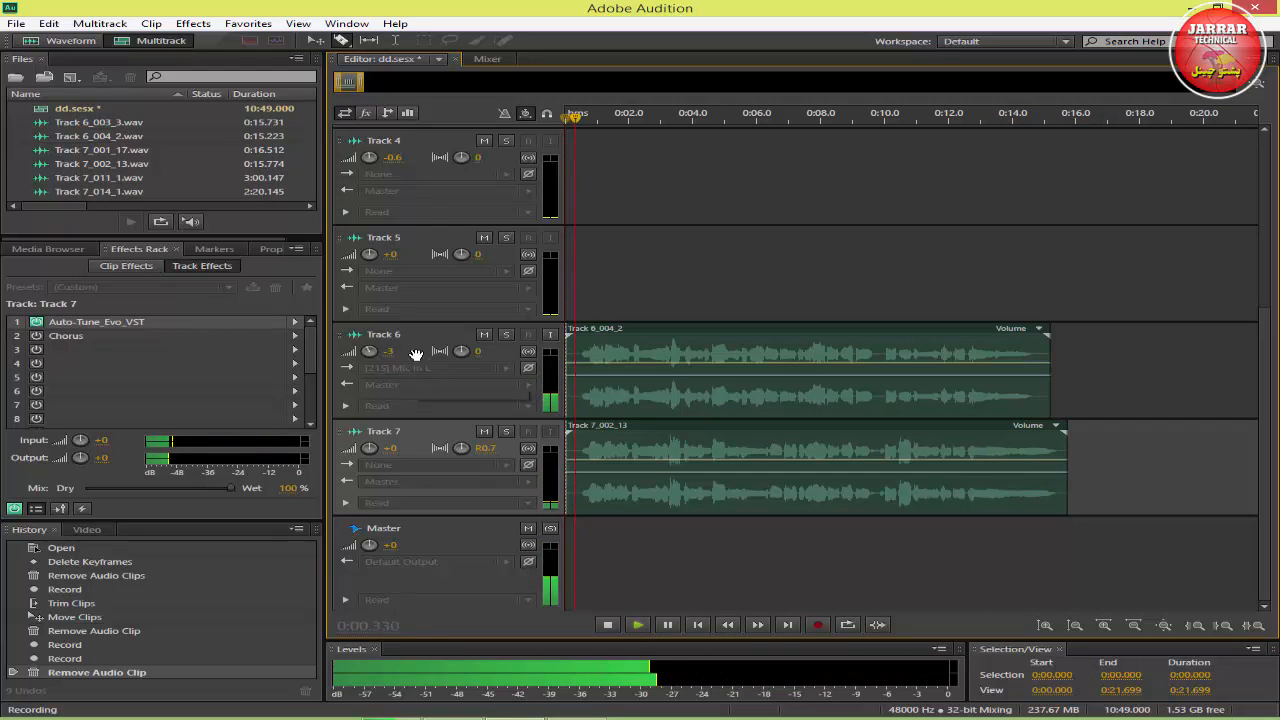
double_click(96, 323)
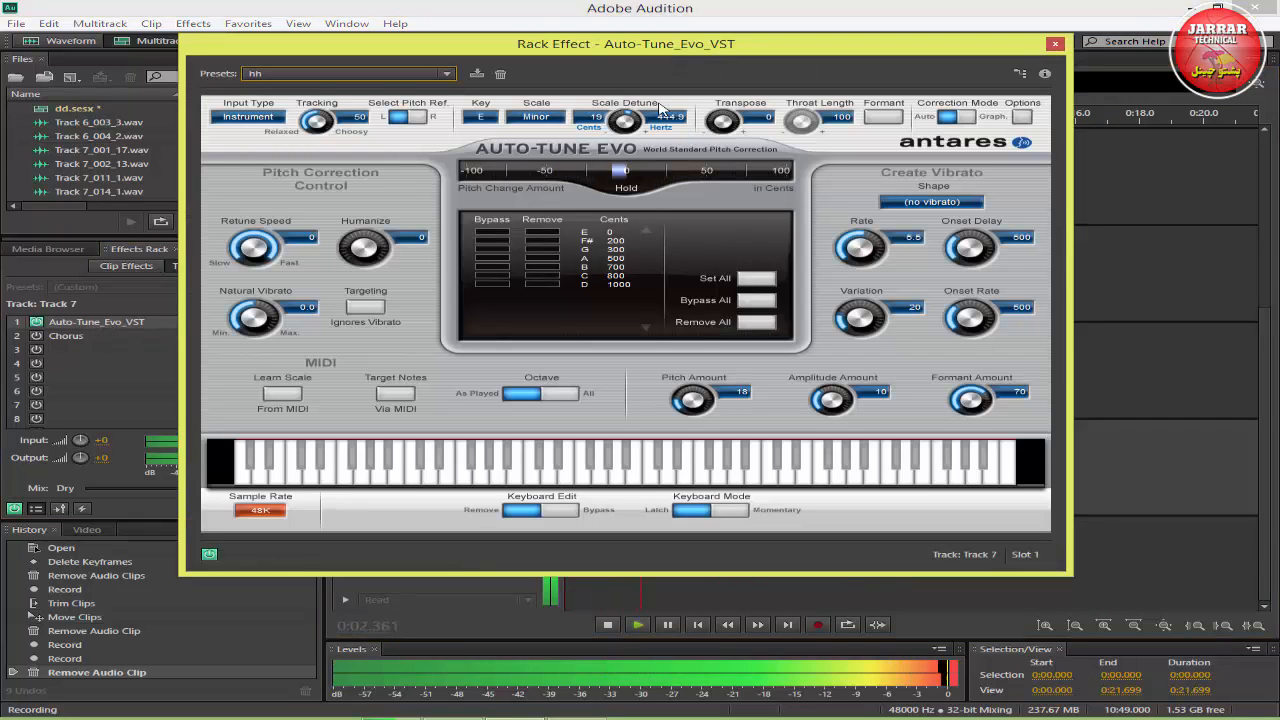
left_click_drag(718, 122, 719, 119)
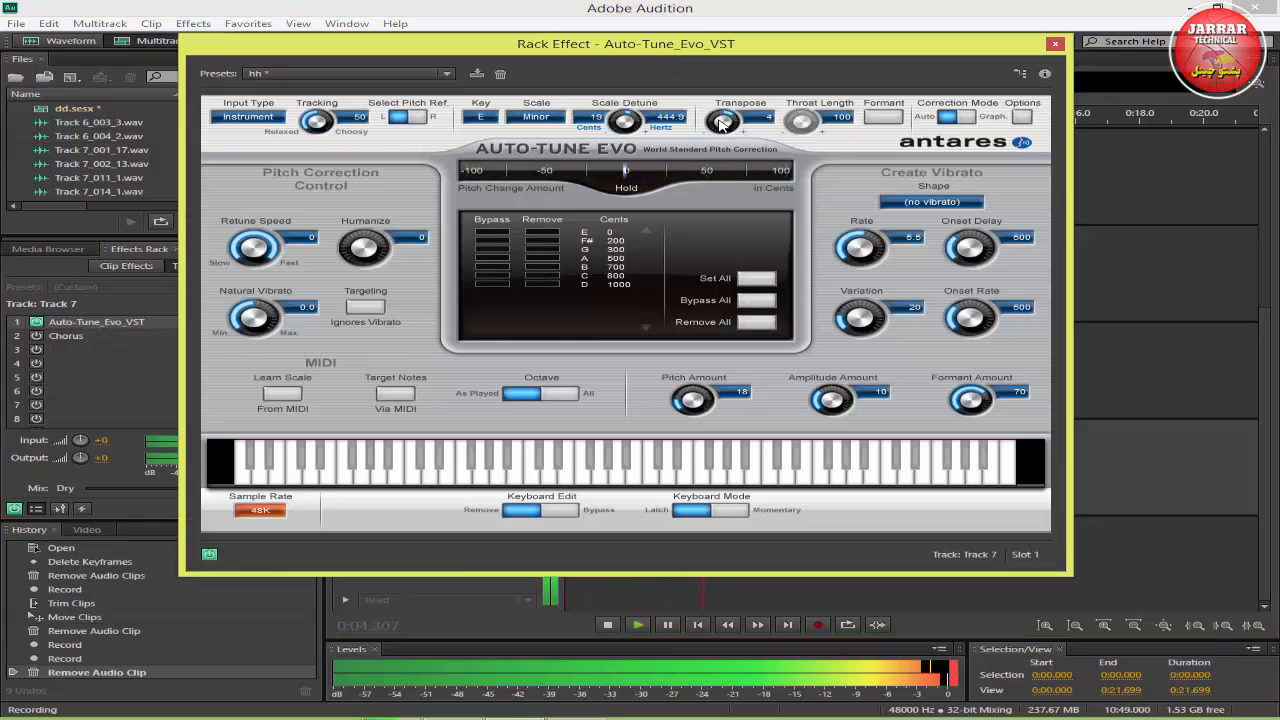
left_click(1055, 46)
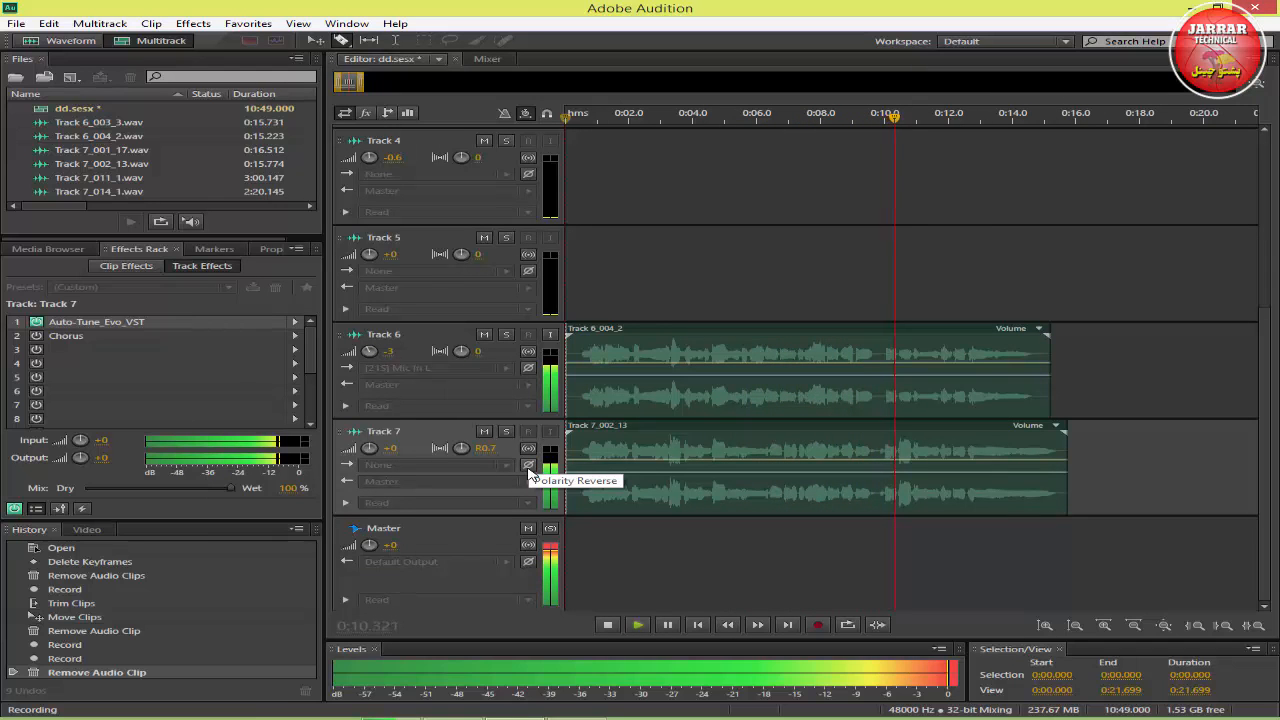
left_click(607, 625)
Step: Replace Track 6's take by deleting its clip and recording a new one from the session start
right_click(657, 342)
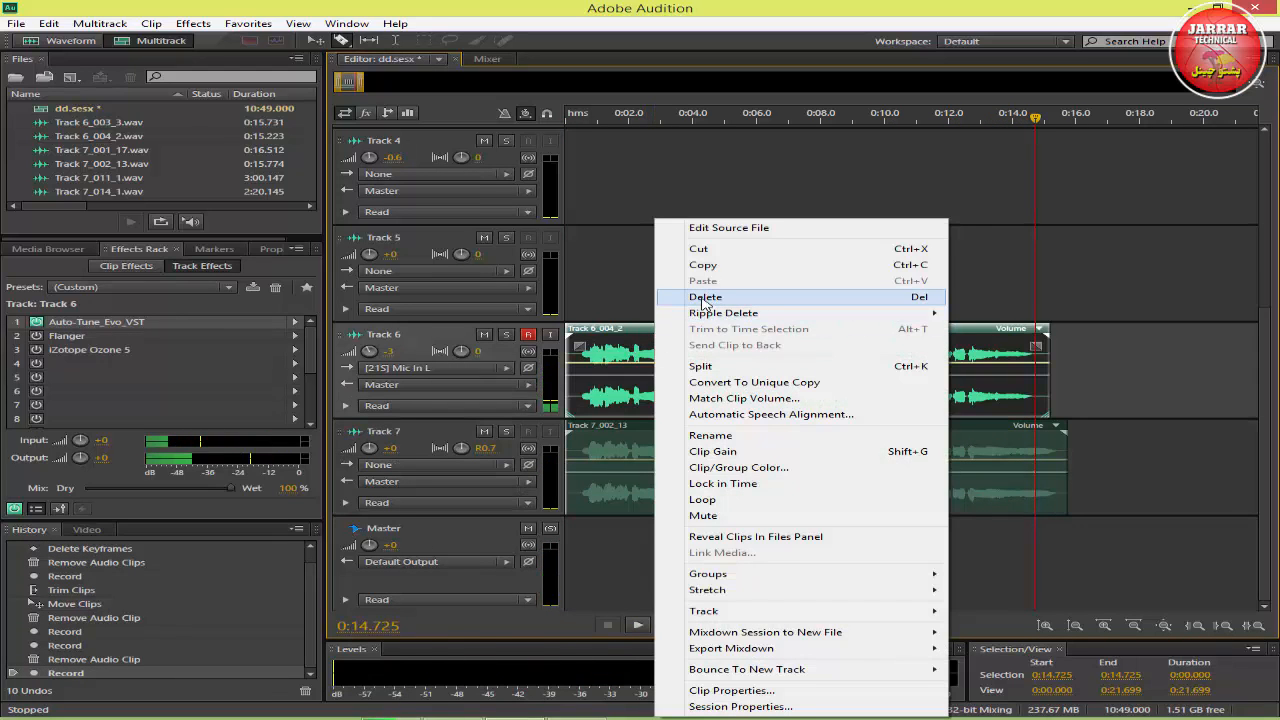
left_click(704, 297)
left_click(566, 113)
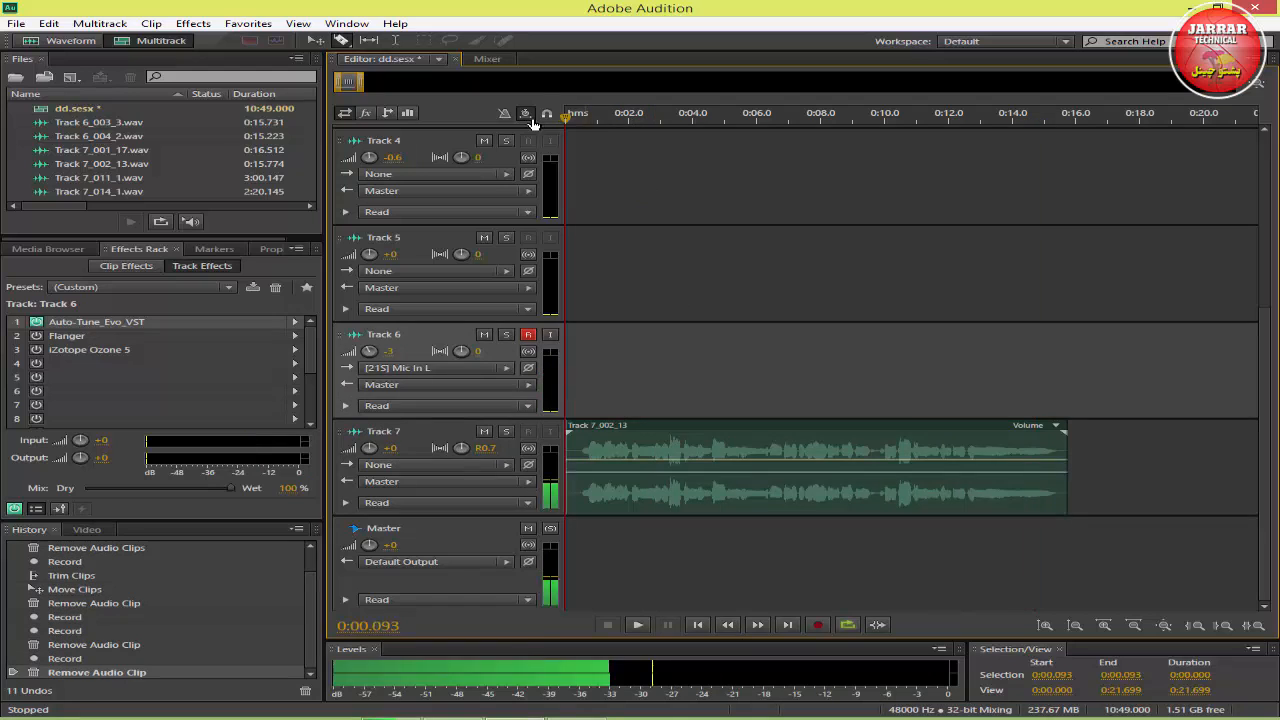
left_click(818, 626)
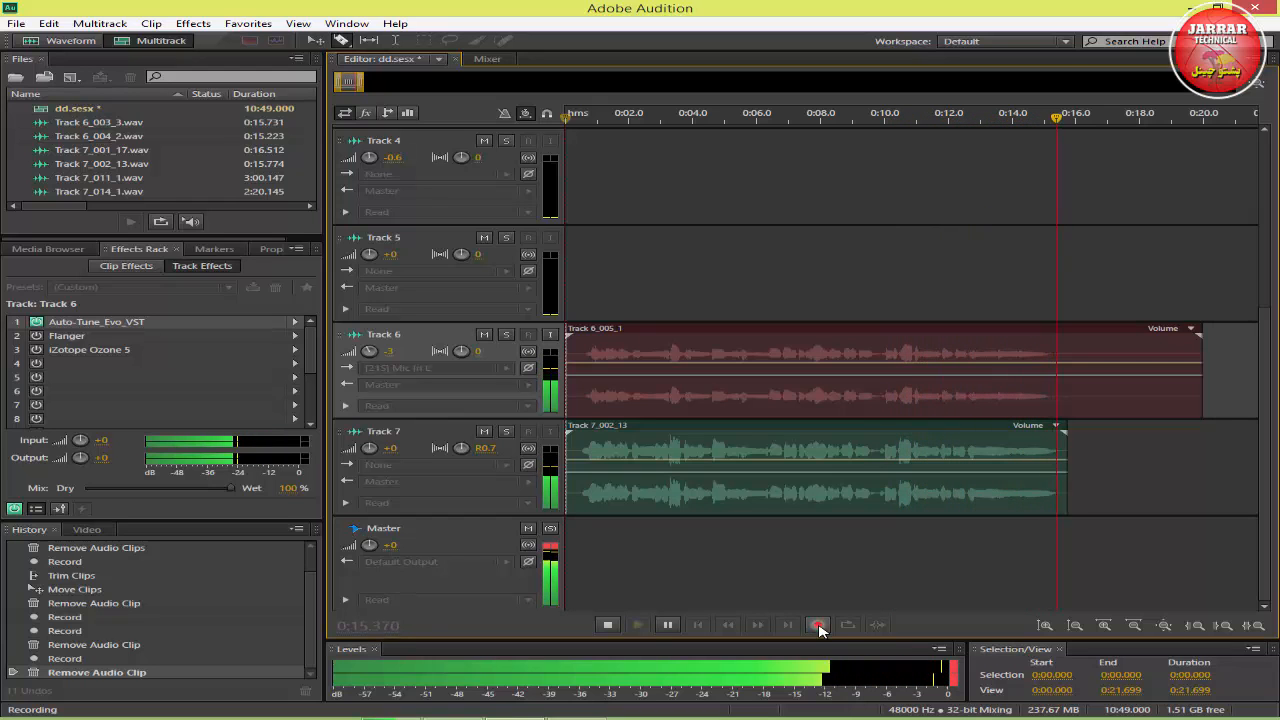
left_click(816, 625)
Step: Check the Auto-Tune Evo settings on Track 7 and stop the transport
left_click(400, 431)
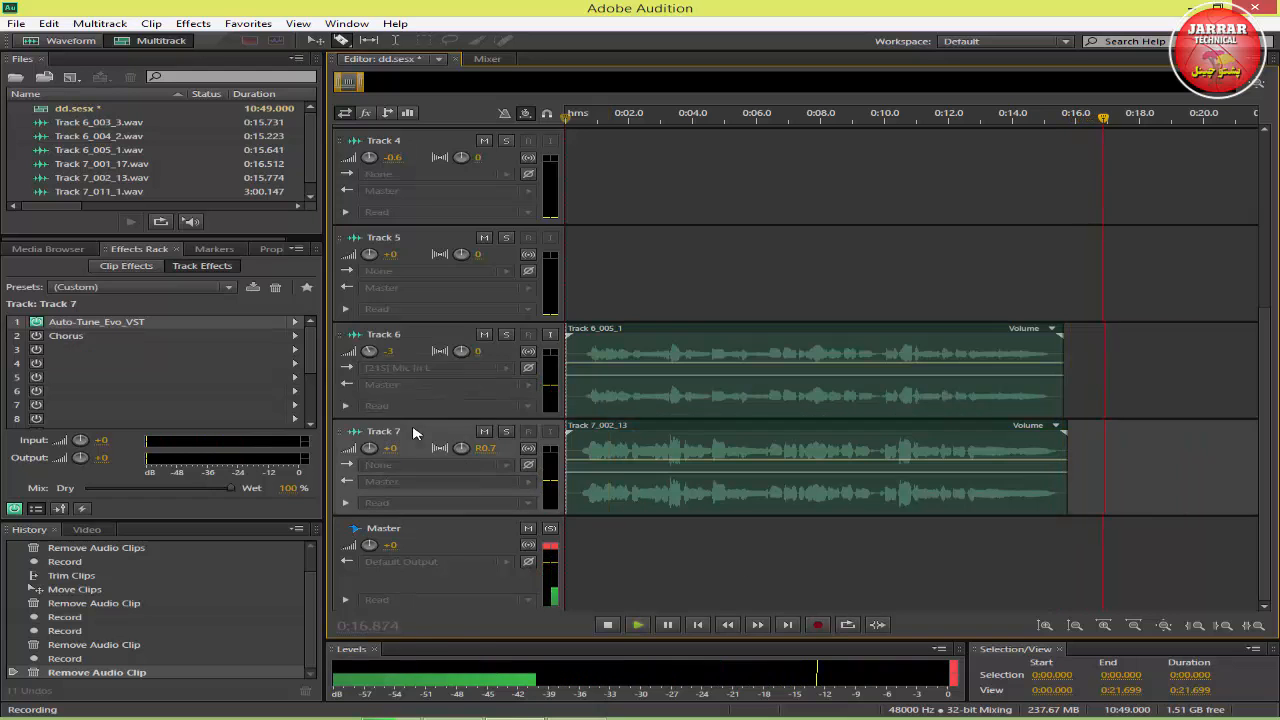
double_click(200, 323)
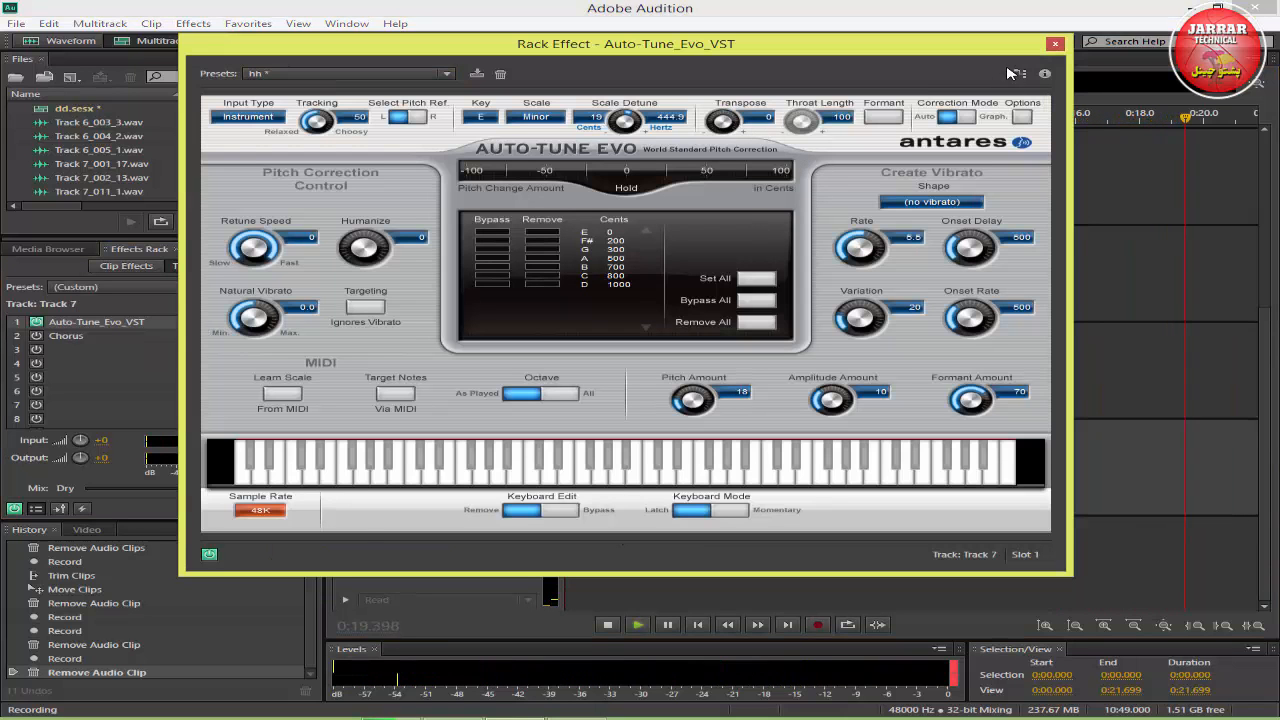
left_click(1055, 44)
left_click(607, 625)
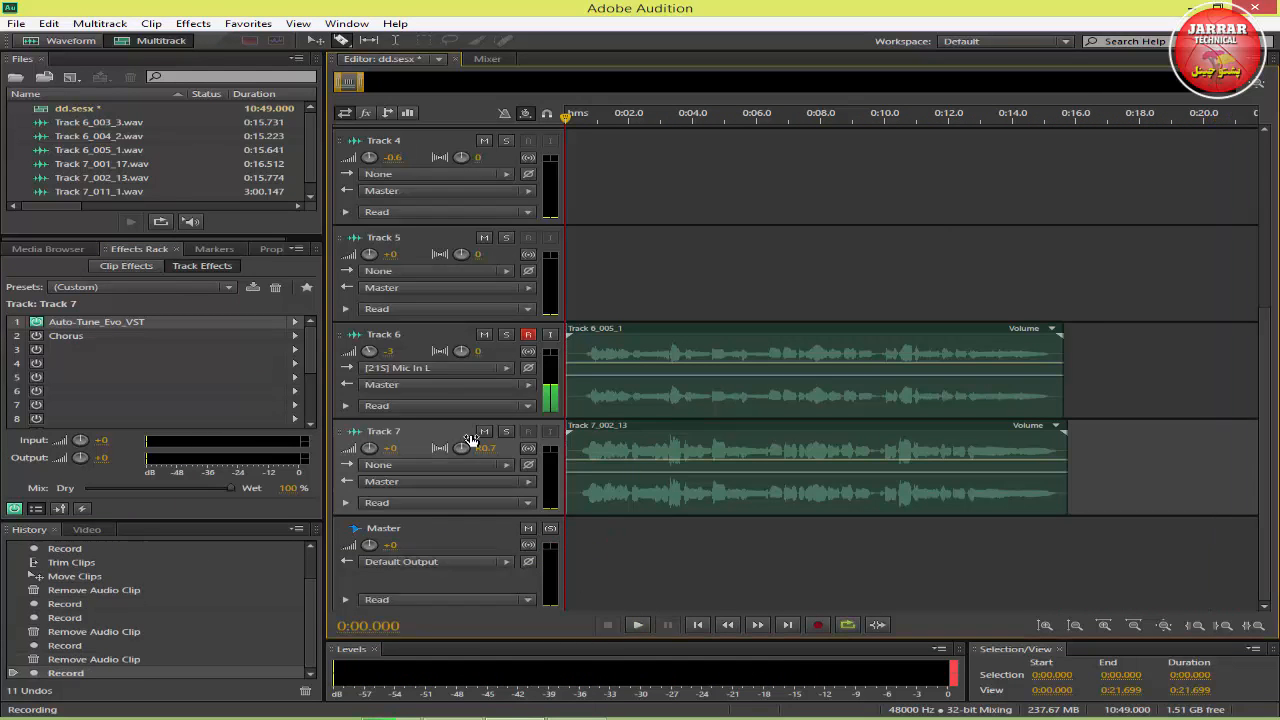
Step: Set Transpose to 4 in Track 6's Auto-Tune Evo
left_click(432, 343)
double_click(186, 323)
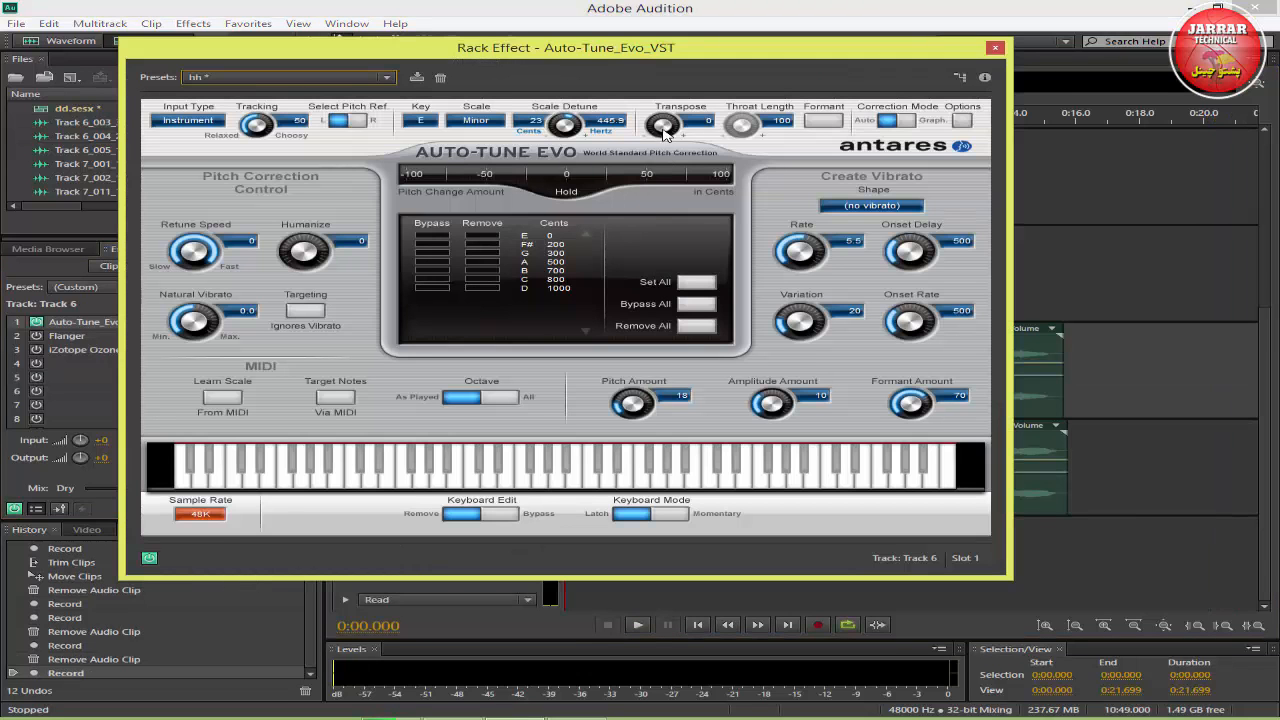
scroll(663, 131, "up", 3)
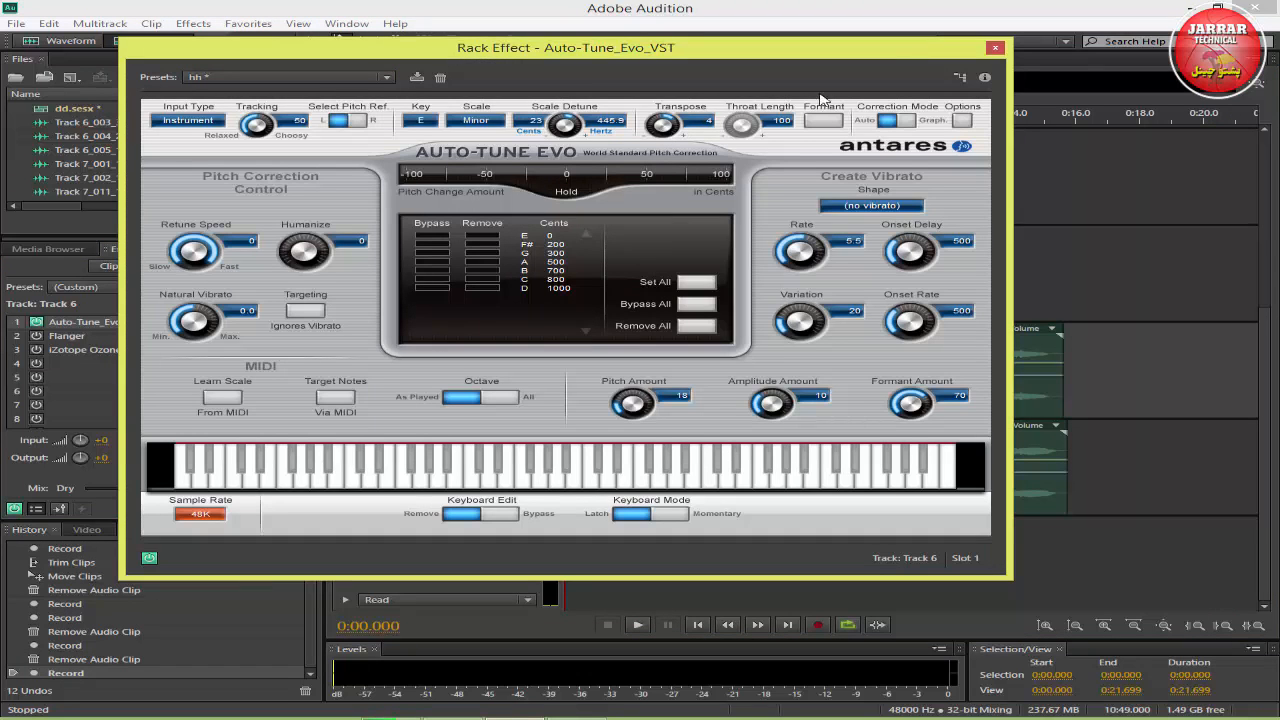
left_click(994, 48)
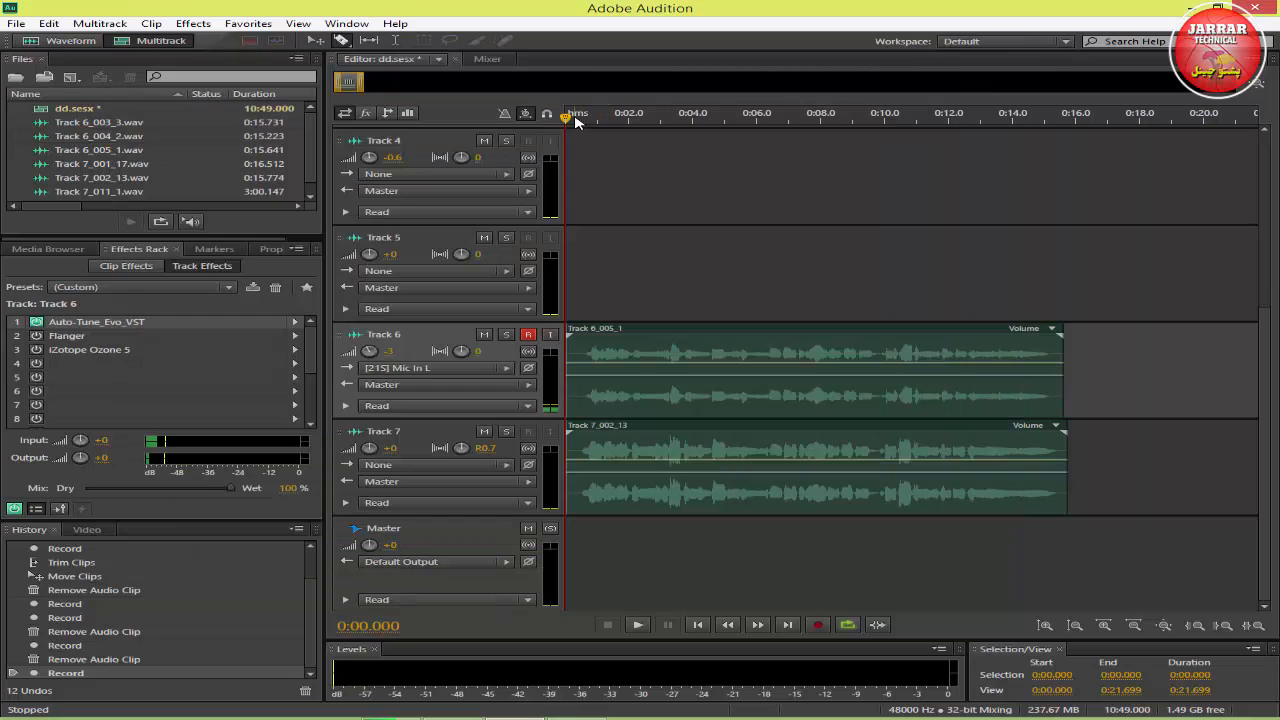
Step: Raise Track 6's volume to +0.6 while the session plays, and stop playback
left_click(637, 626)
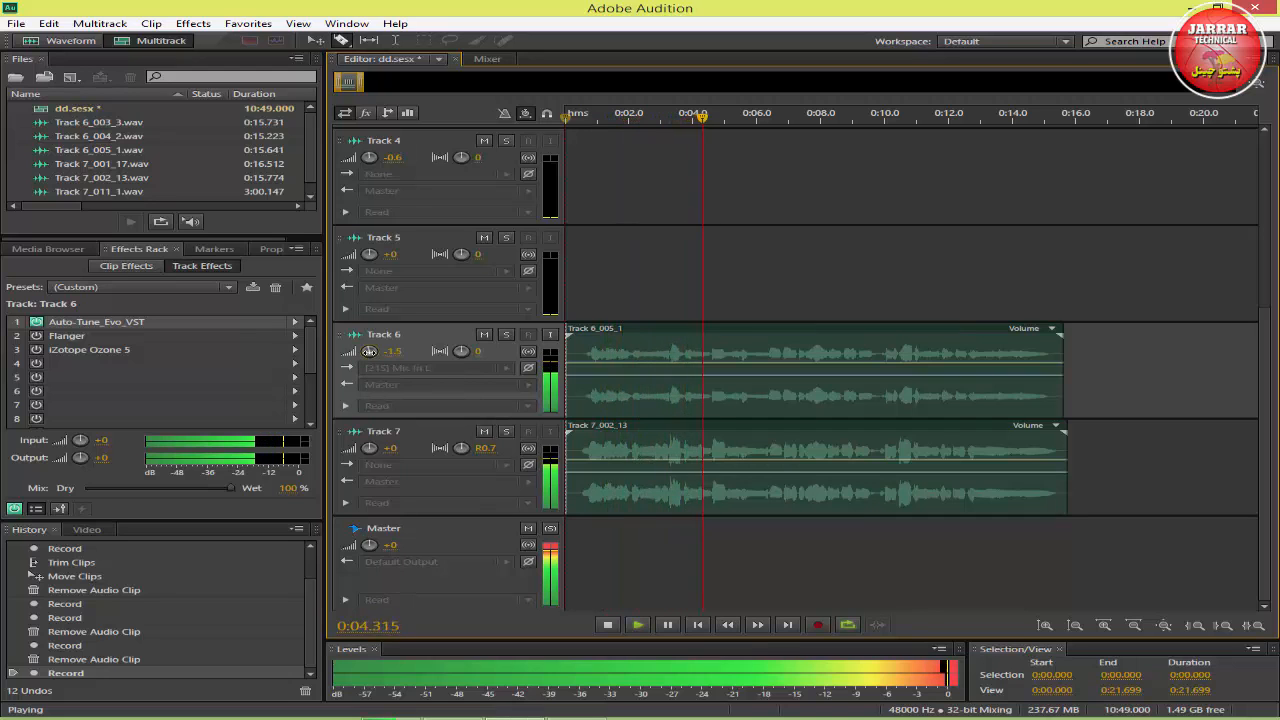
left_click_drag(369, 351, 370, 351)
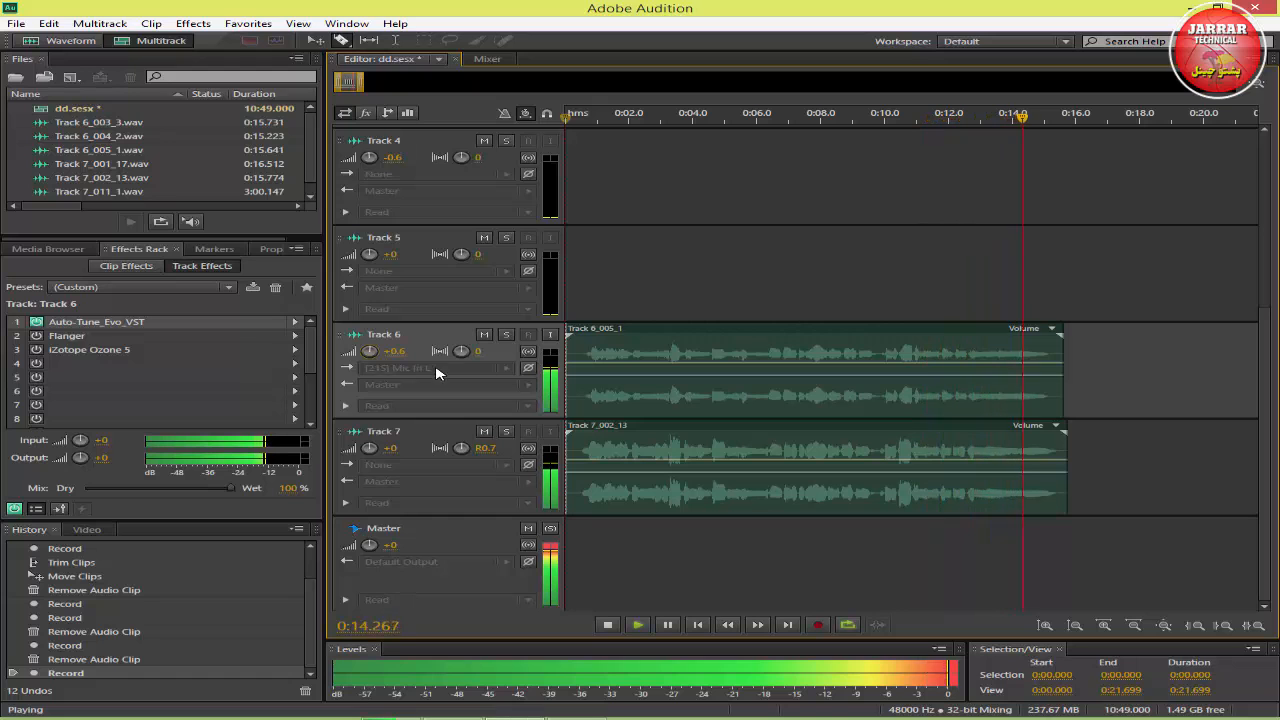
key("space")
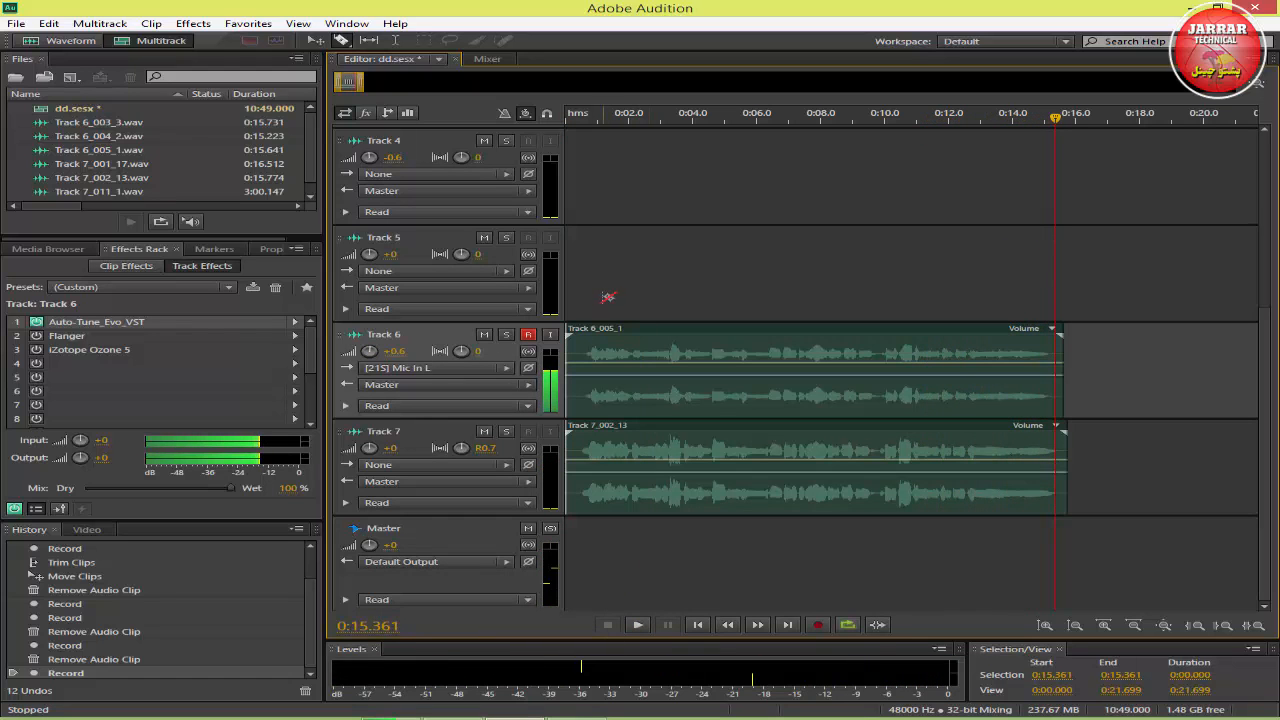
Step: Return the playhead to the session start and disarm Track 6
left_click(644, 435)
right_click(641, 436)
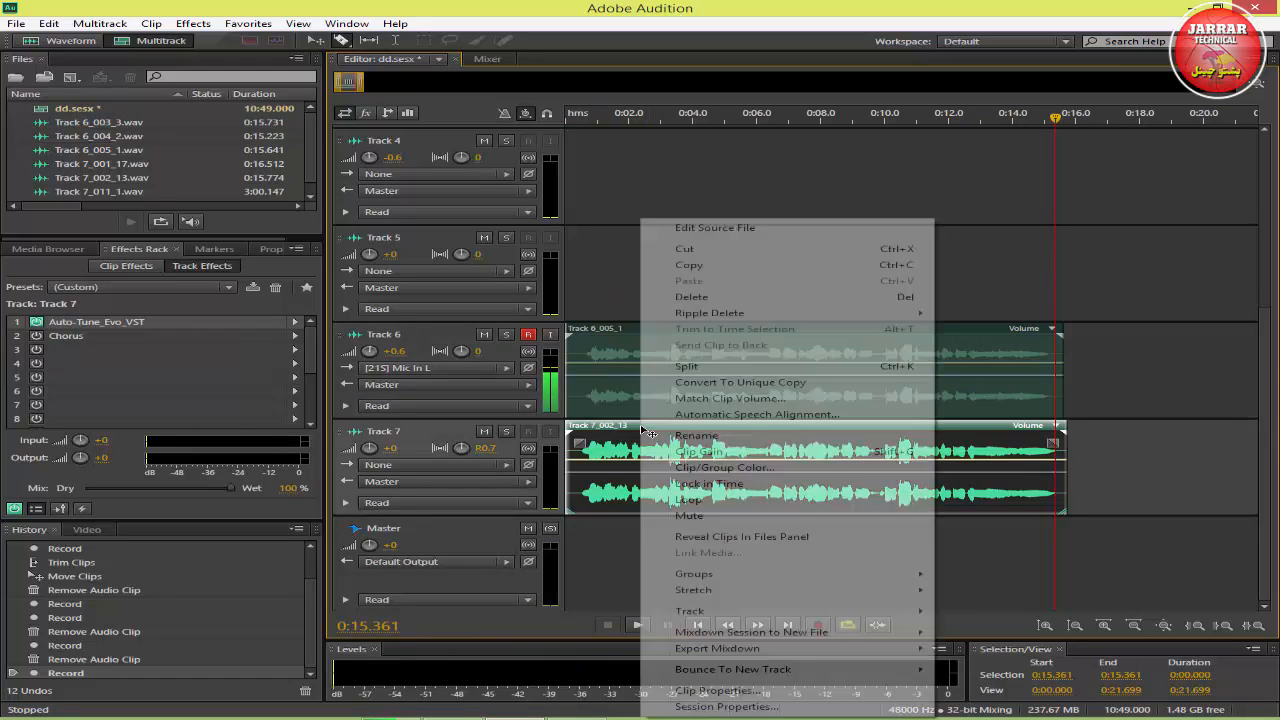
left_click(558, 119)
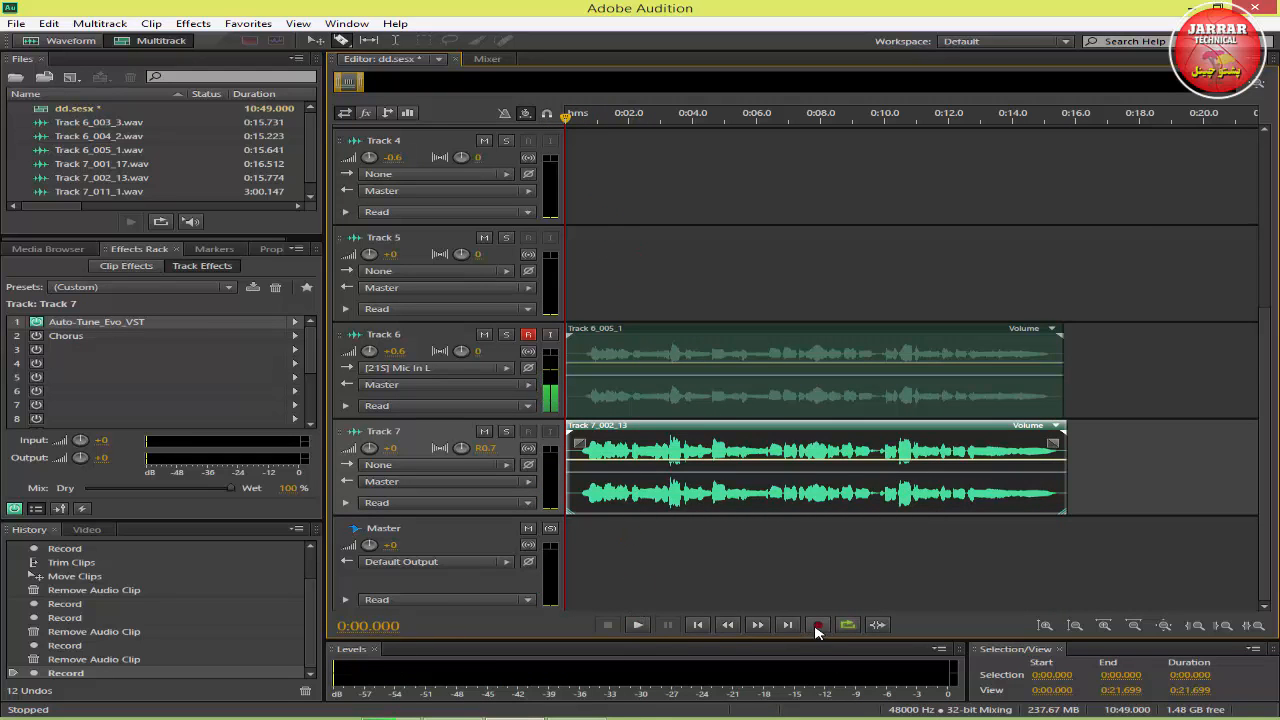
left_click(528, 334)
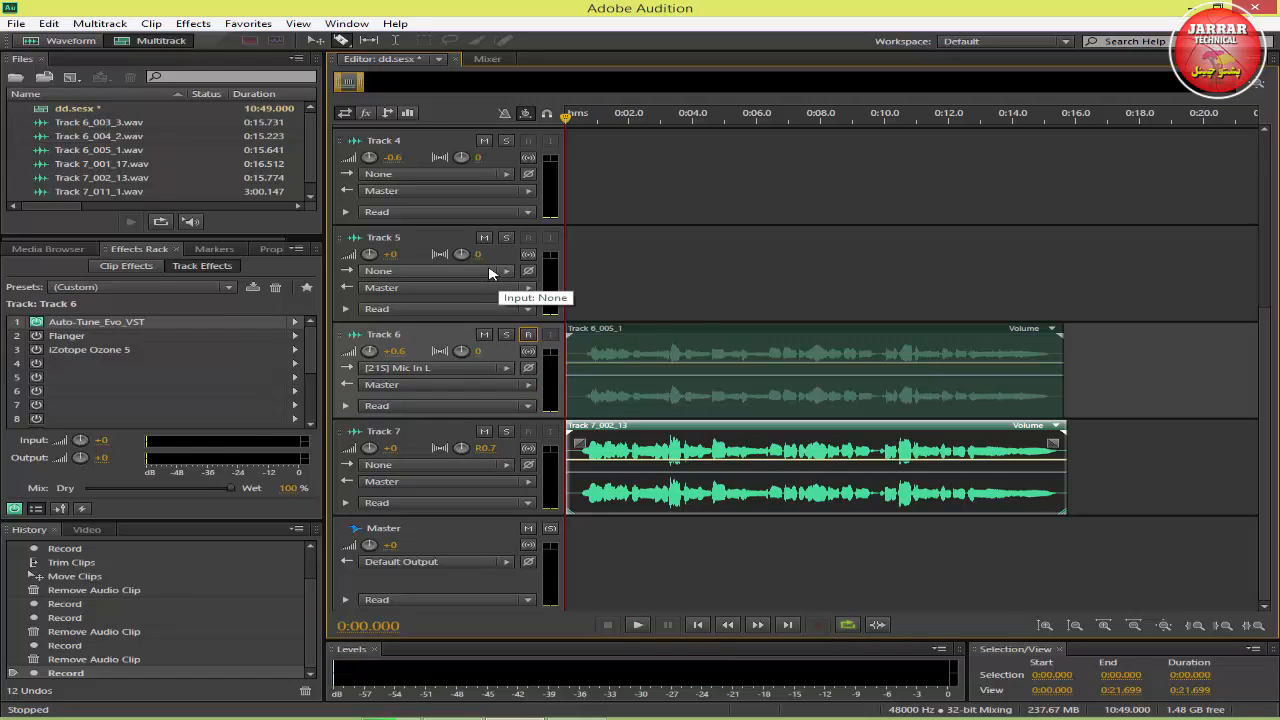
Step: Record a vocal take on Track 5 using the stereo input [21S] Mic In L
left_click(507, 271)
mouse_move(657, 312)
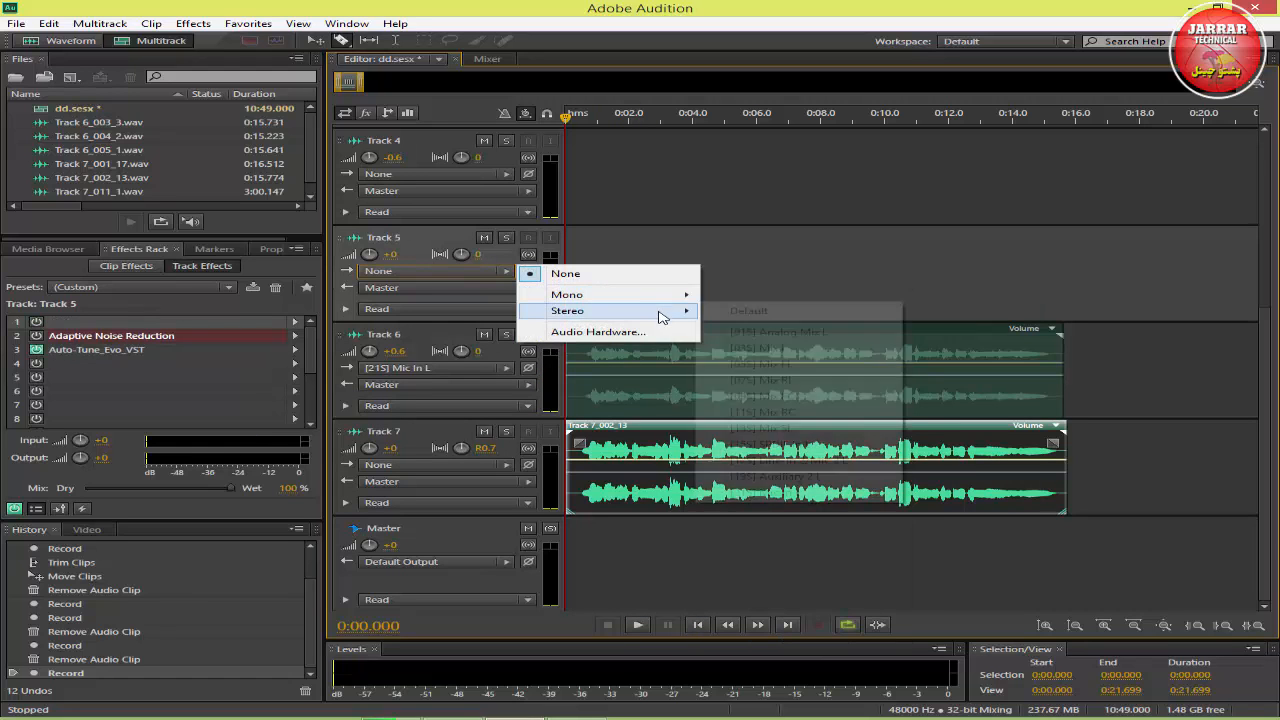
left_click(815, 492)
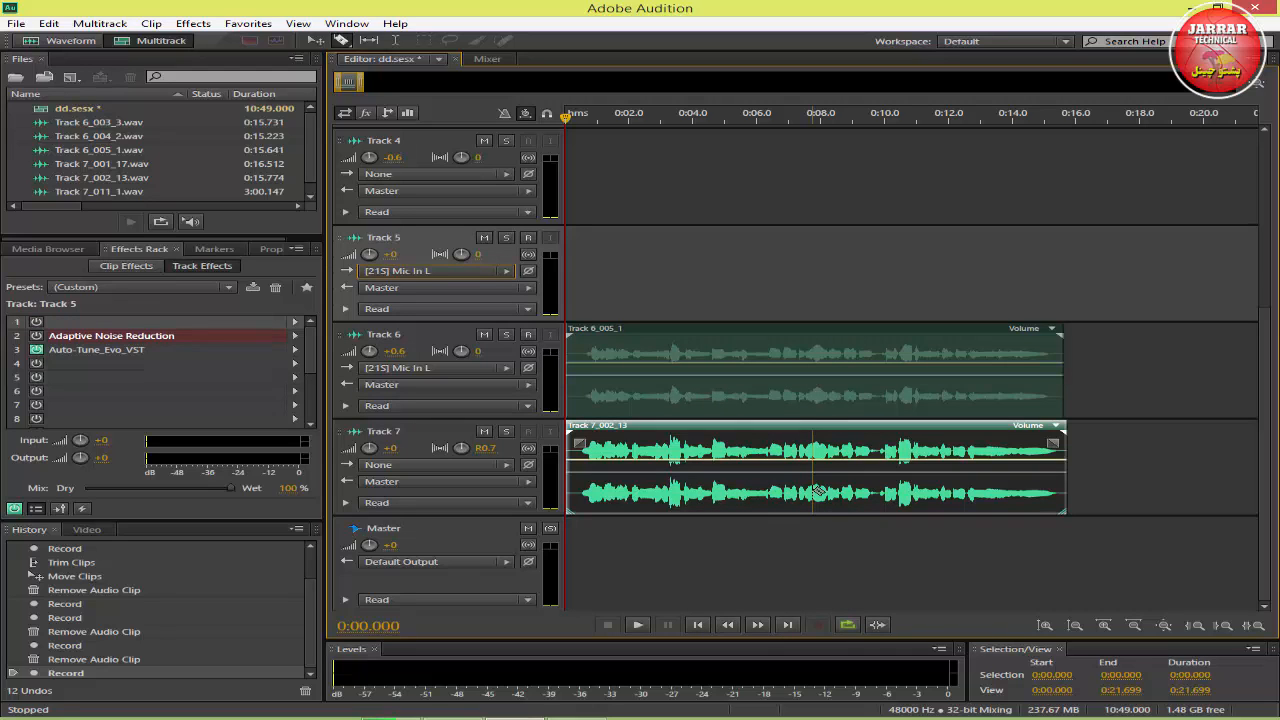
left_click(528, 238)
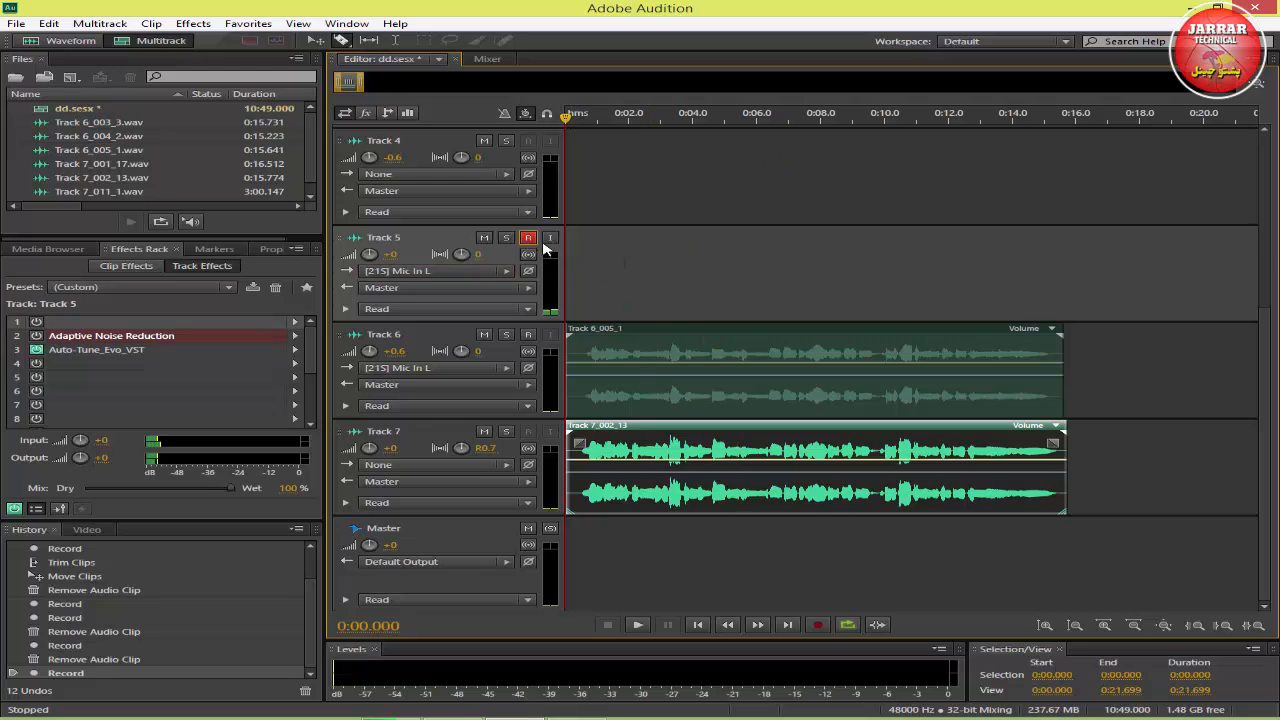
left_click(819, 627)
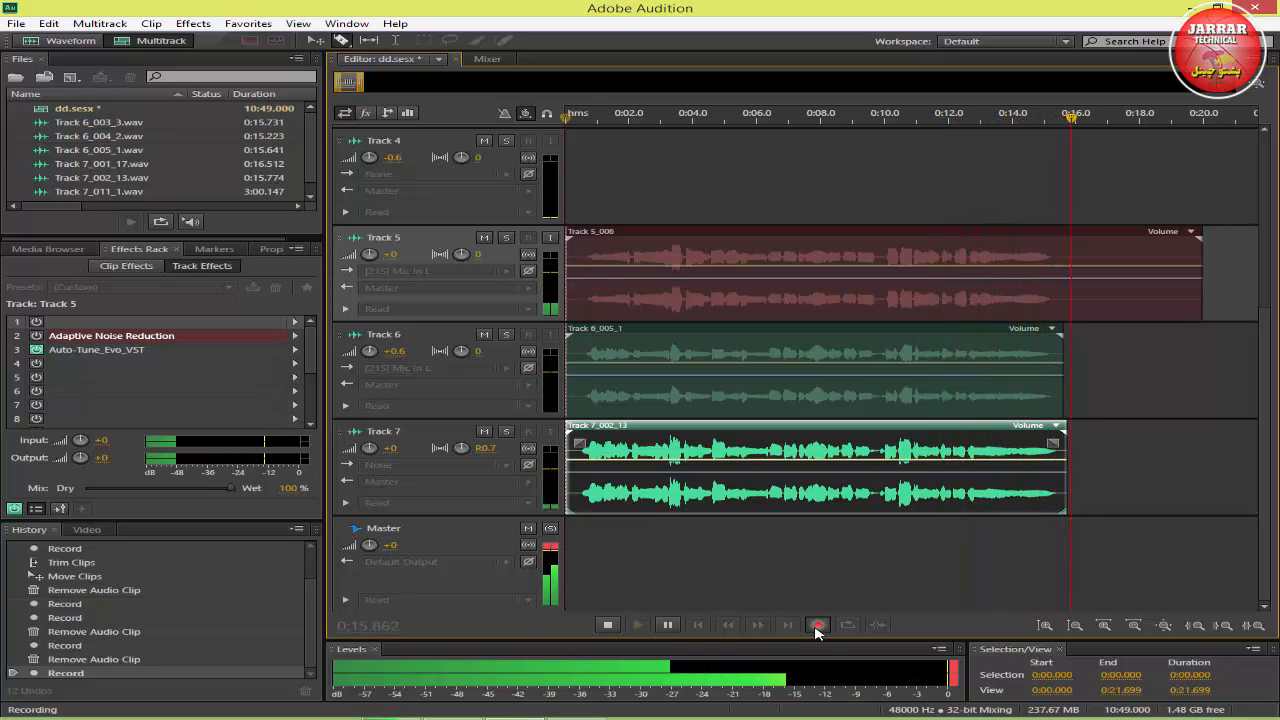
left_click(817, 627)
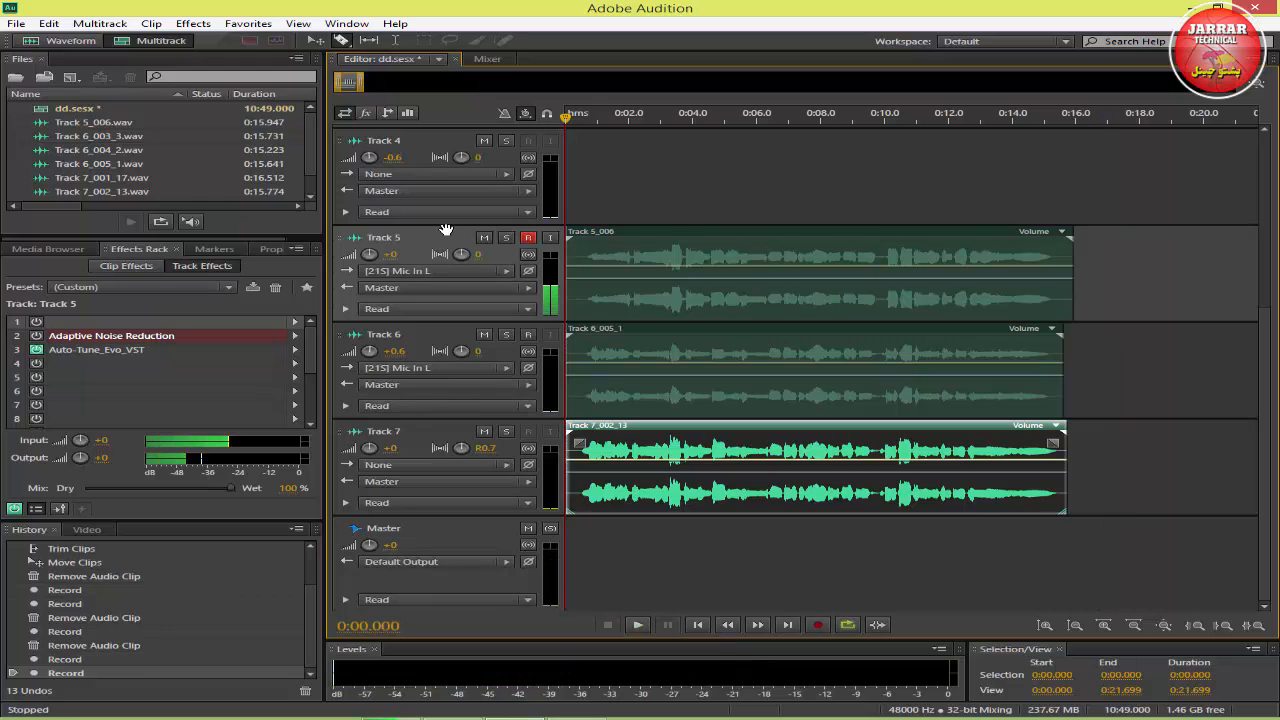
Step: Apply the hh preset to Track 5's Auto-Tune Evo
double_click(148, 350)
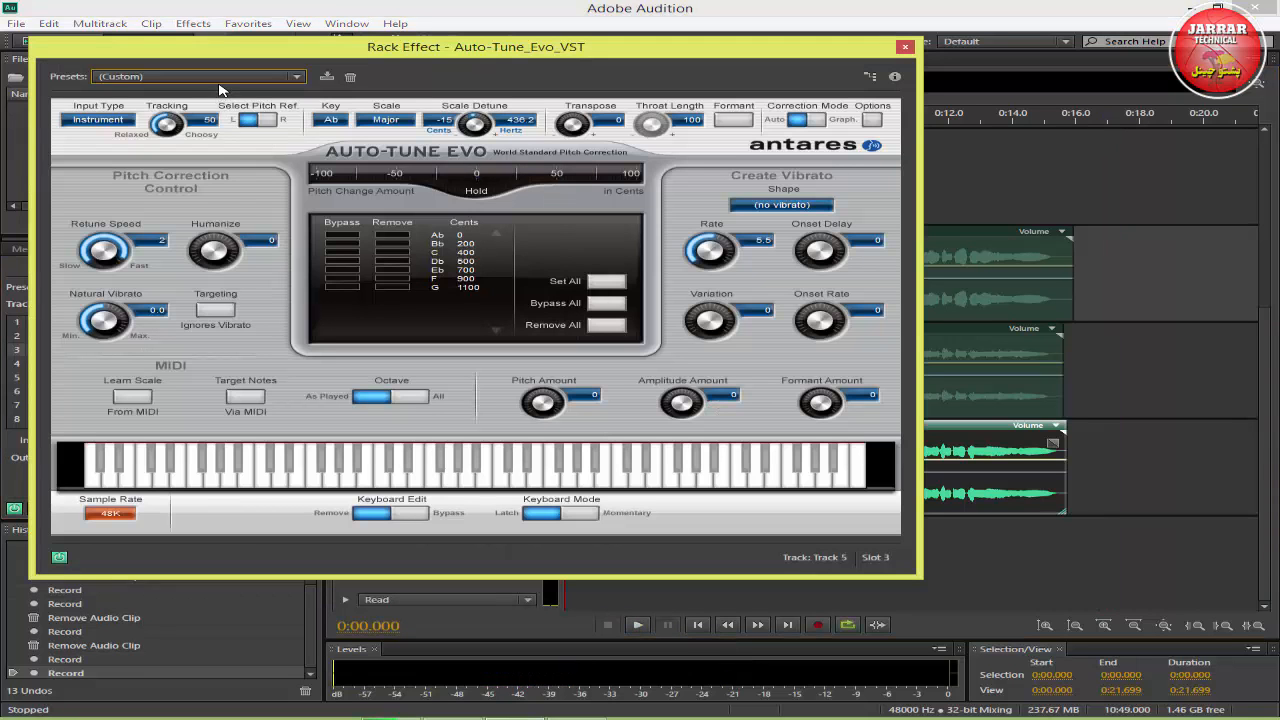
left_click(220, 80)
left_click(125, 191)
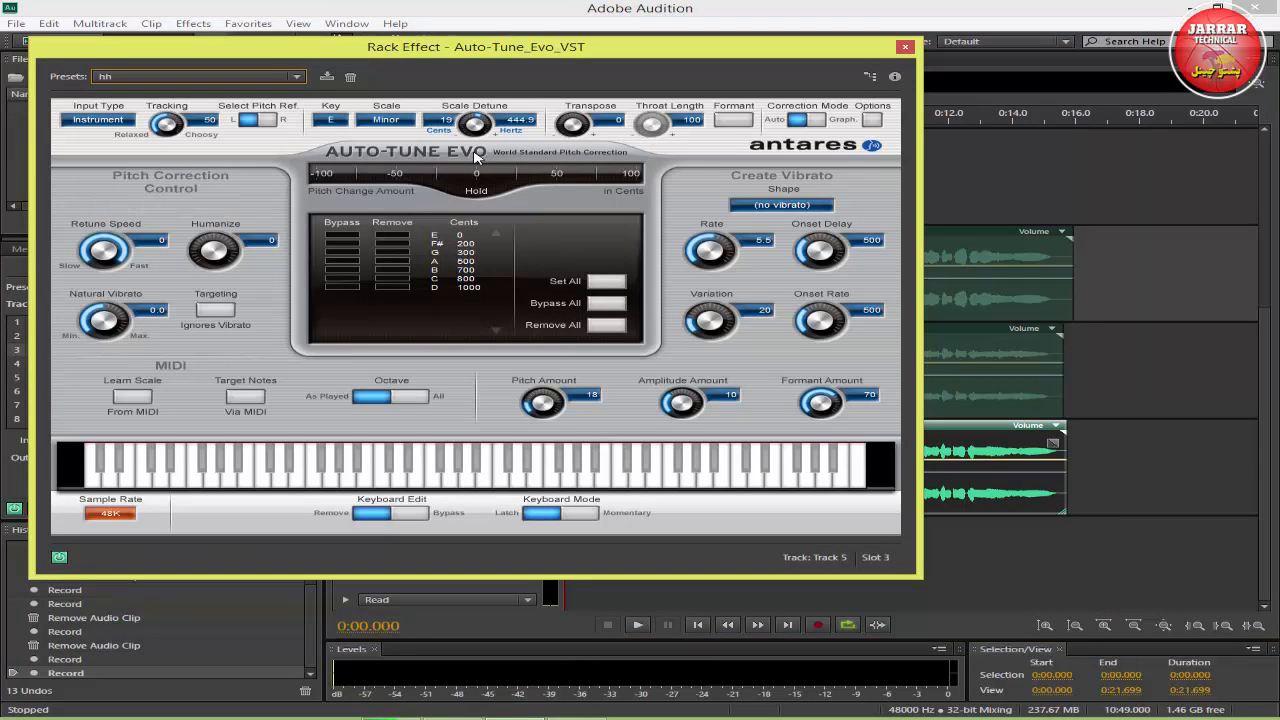
left_click(904, 46)
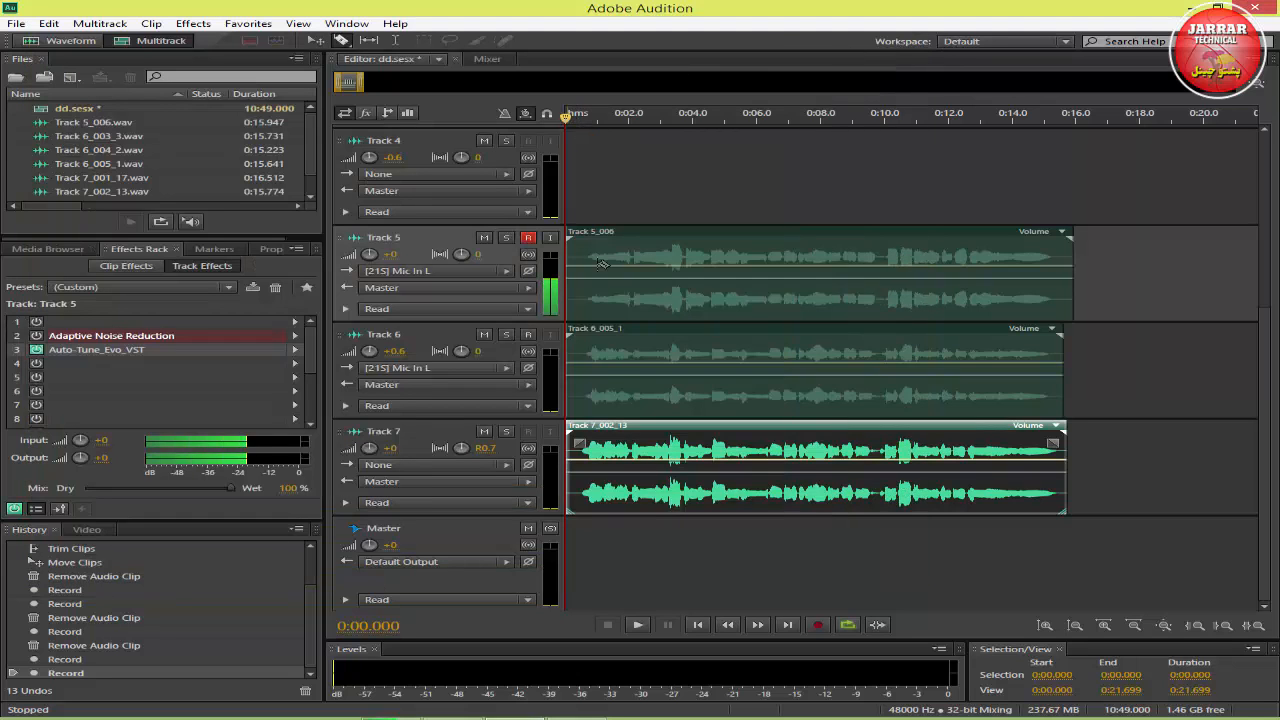
Step: Set the audio hardware's device class to MME
left_click(451, 406)
left_click(452, 386)
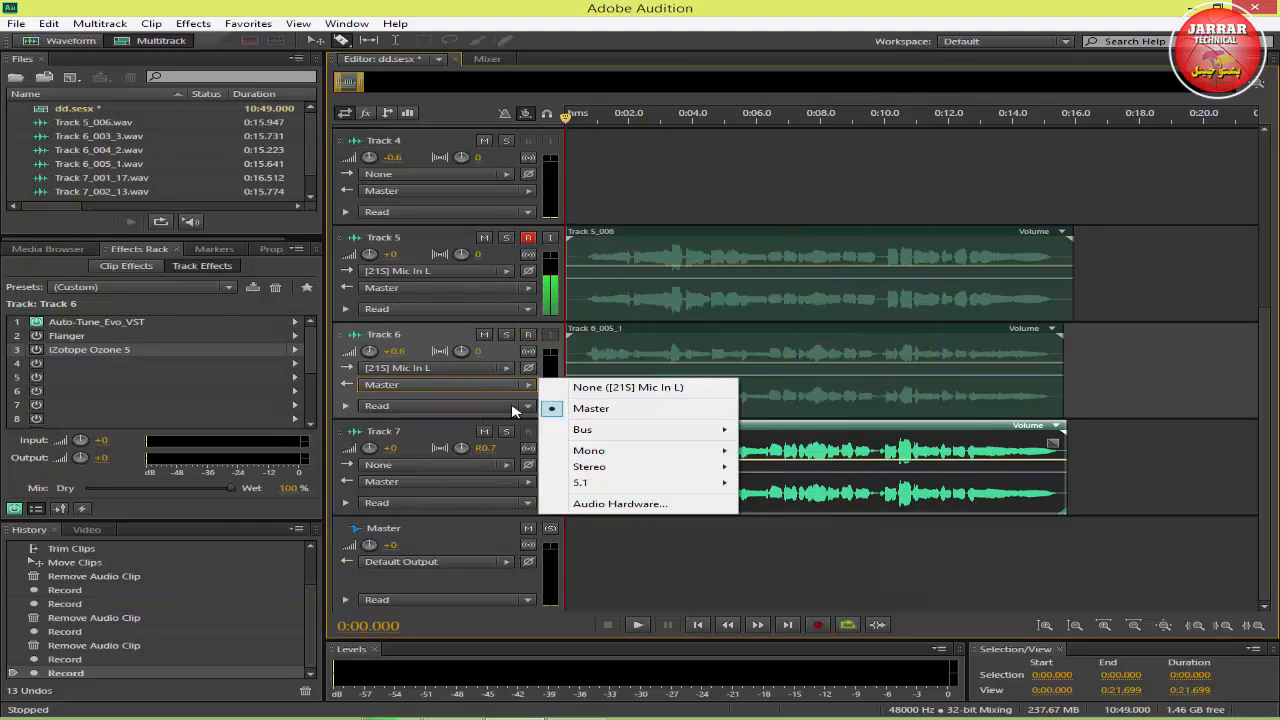
left_click(650, 503)
left_click(680, 262)
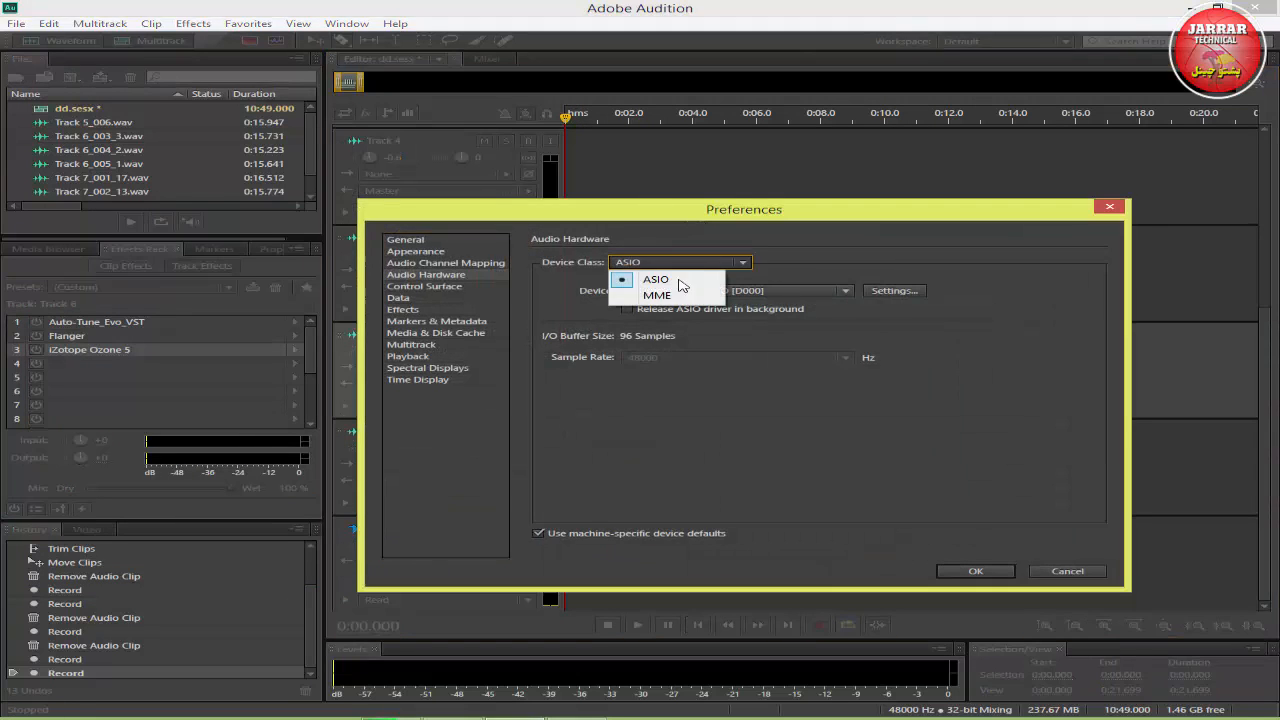
left_click(672, 295)
left_click(849, 429)
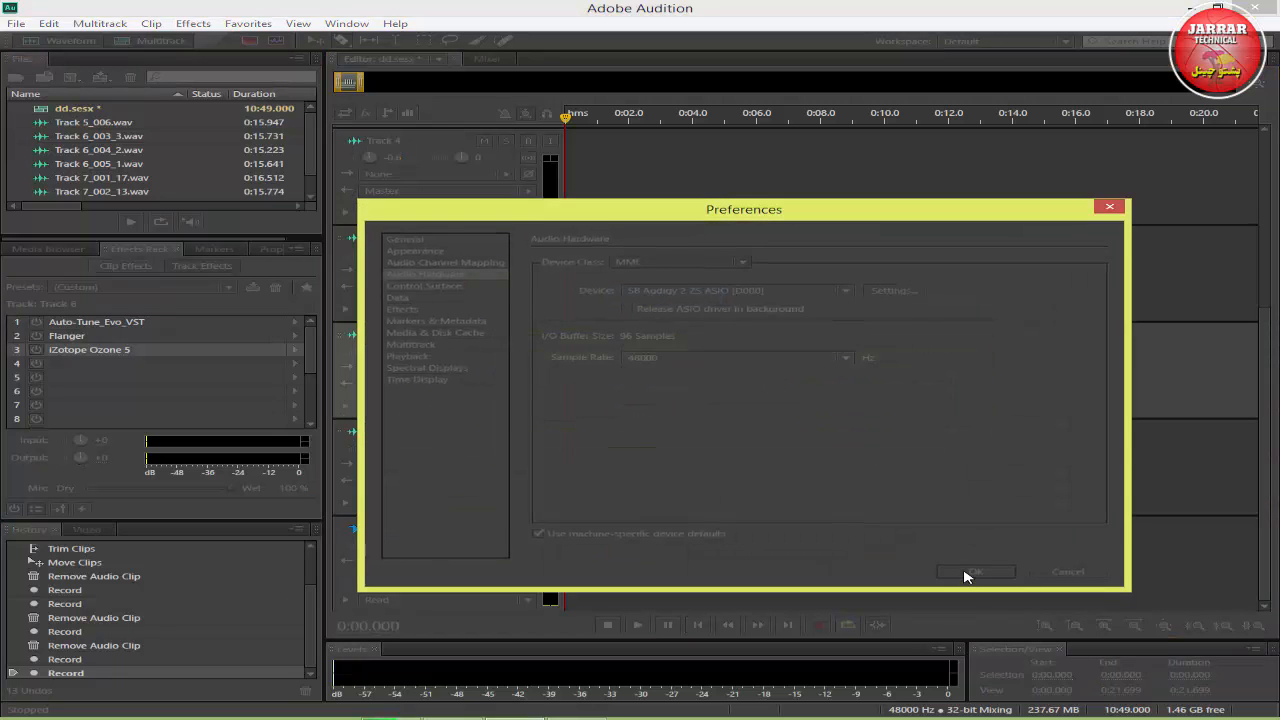
left_click(966, 576)
Step: Play the session from the start and lower Track 5's volume to -6.3
left_click(646, 626)
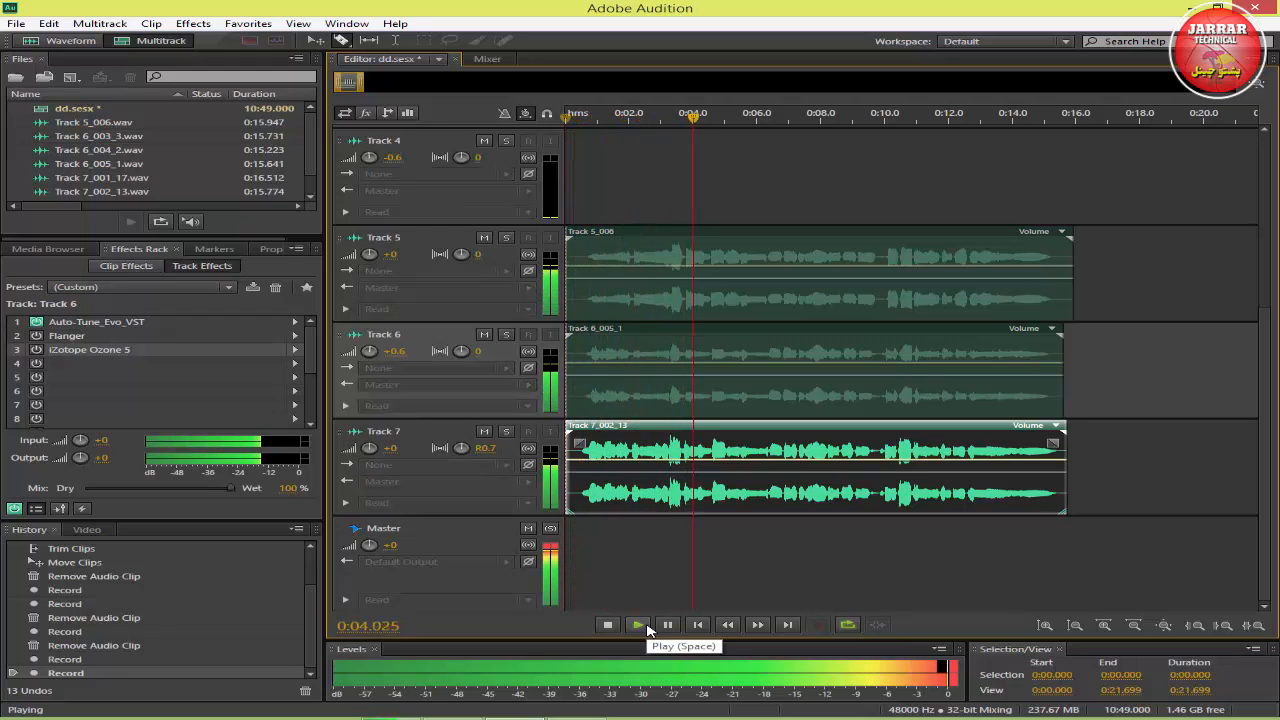
left_click_drag(367, 255, 370, 268)
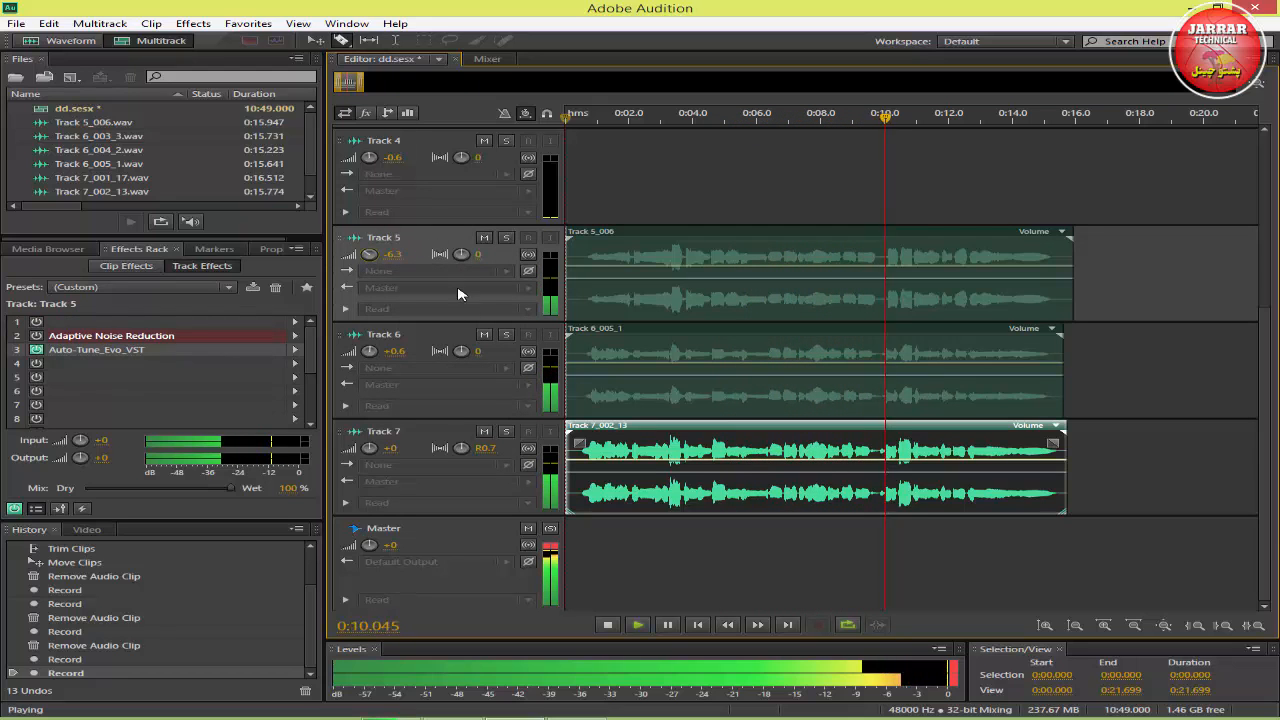
Step: Set Transpose to 0 in Track 6's Auto-Tune Evo during playback
left_click(449, 343)
double_click(164, 324)
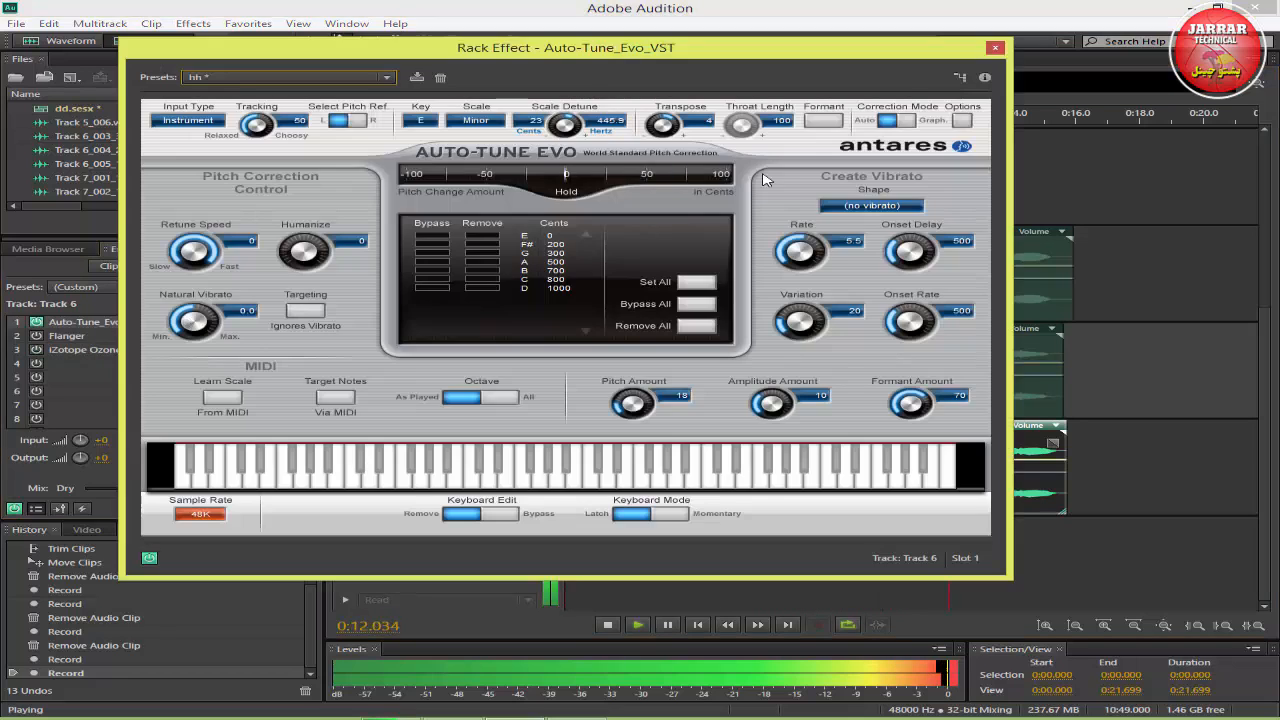
left_click_drag(673, 127, 672, 133)
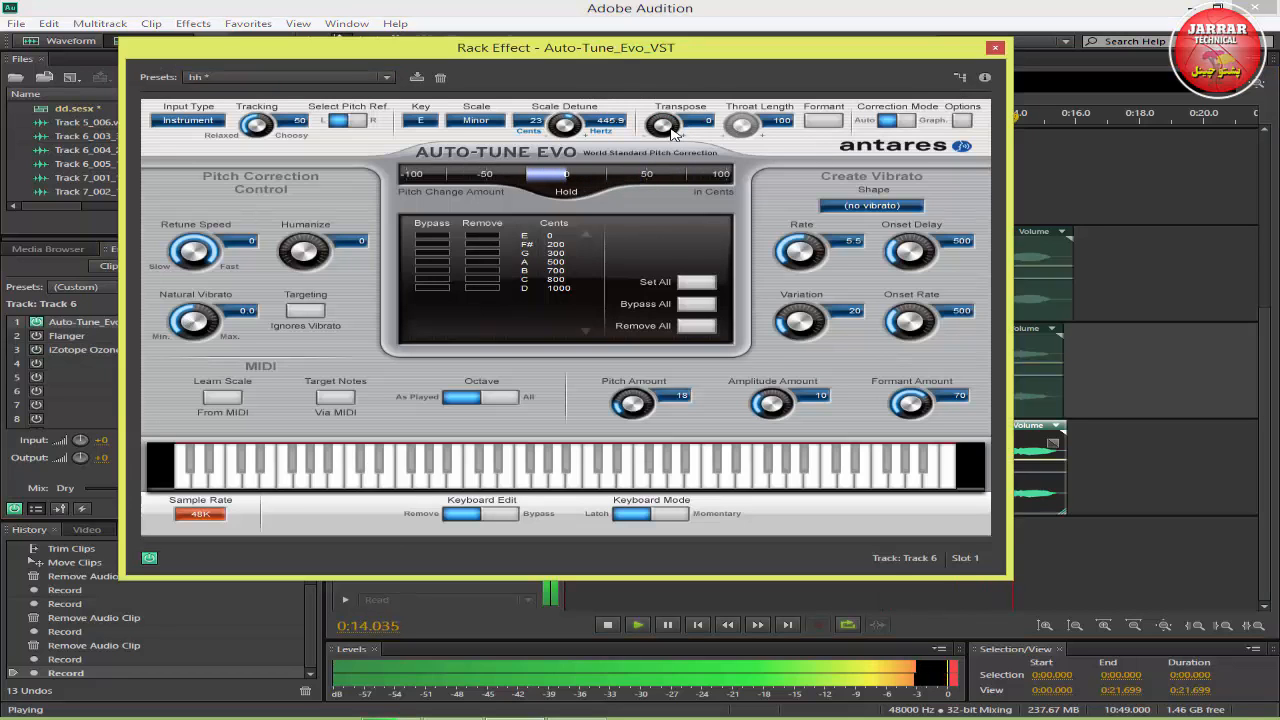
left_click(996, 47)
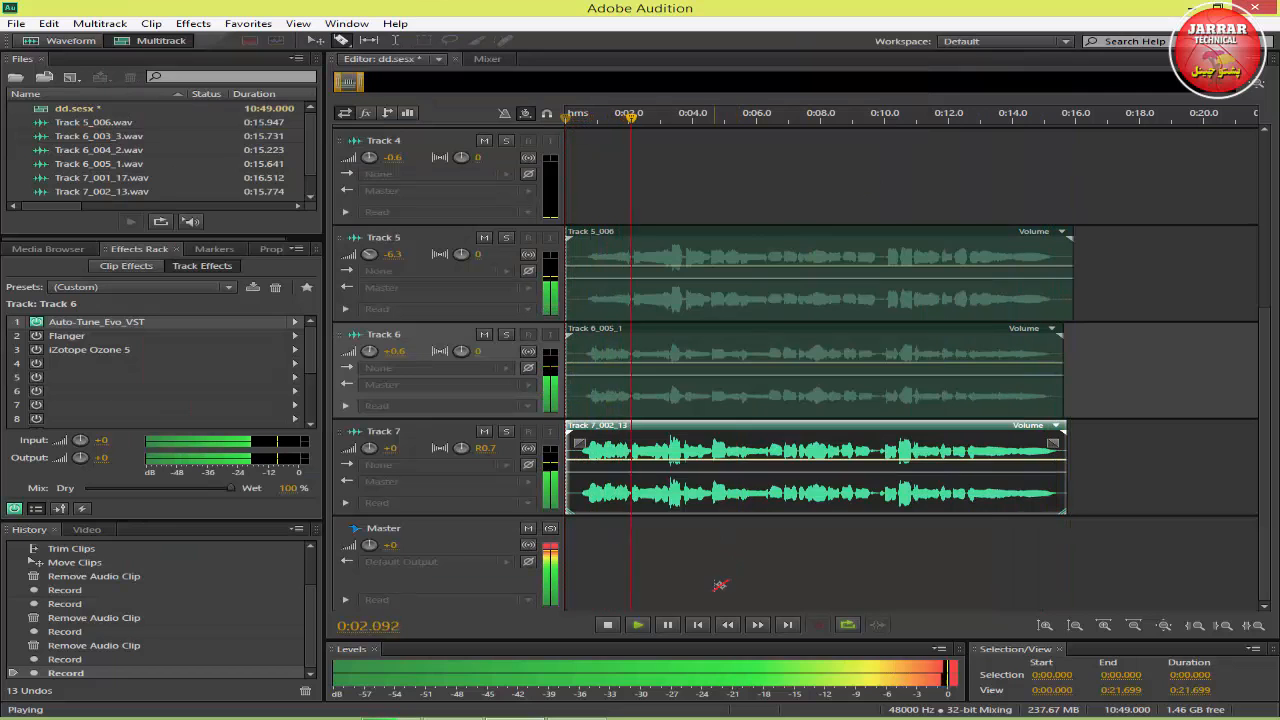
Step: Trim a short piece off the start of Track 6's clip, and stop playback
left_click_drag(566, 391, 574, 388)
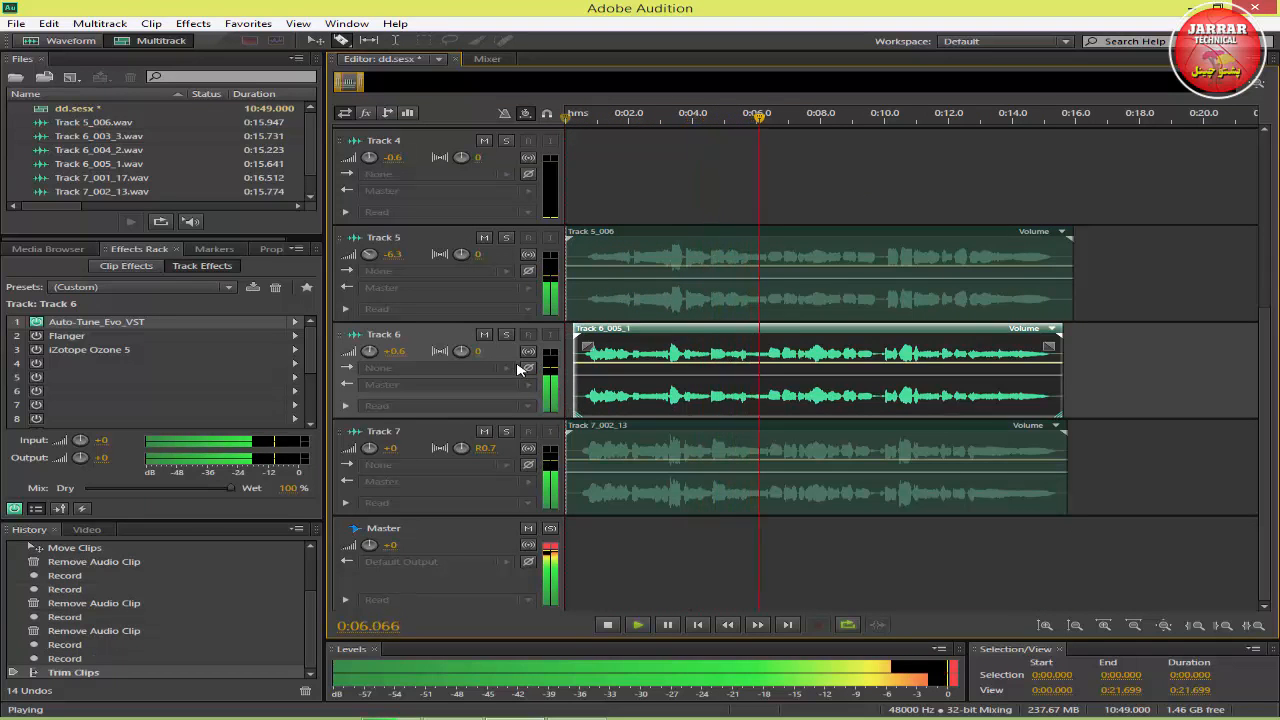
left_click(604, 624)
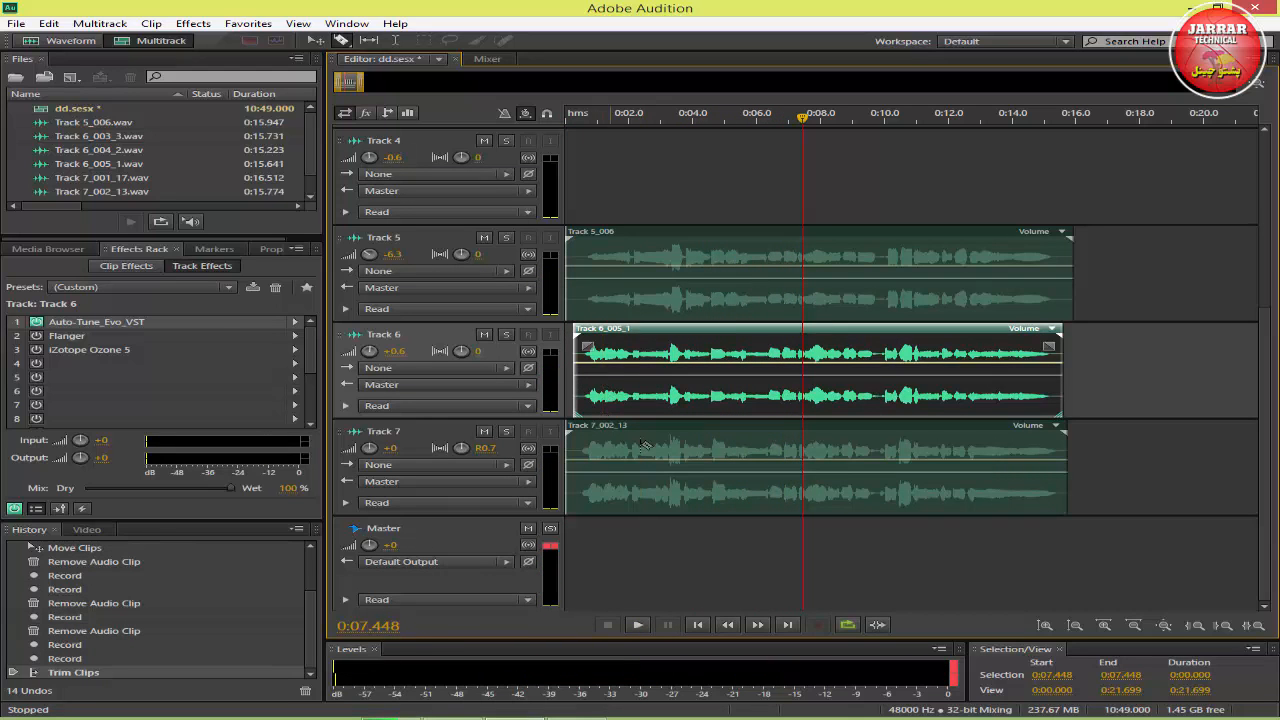
left_click(684, 434)
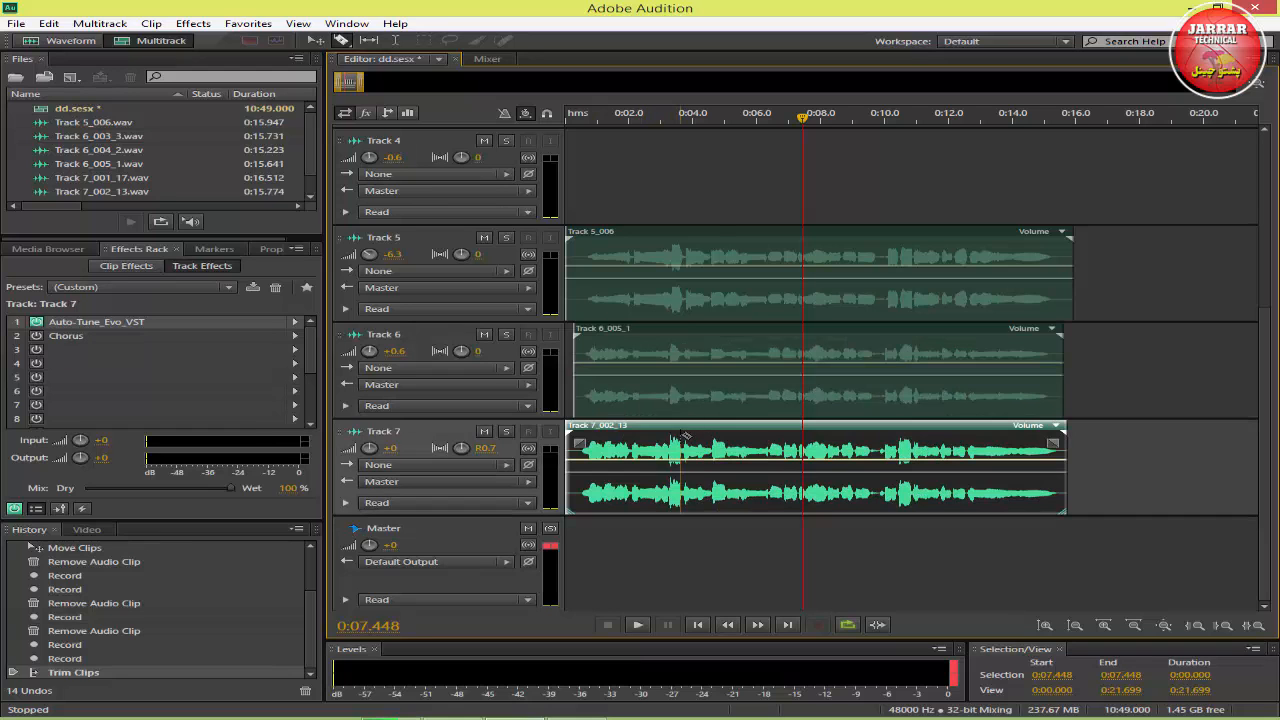
left_click(716, 236)
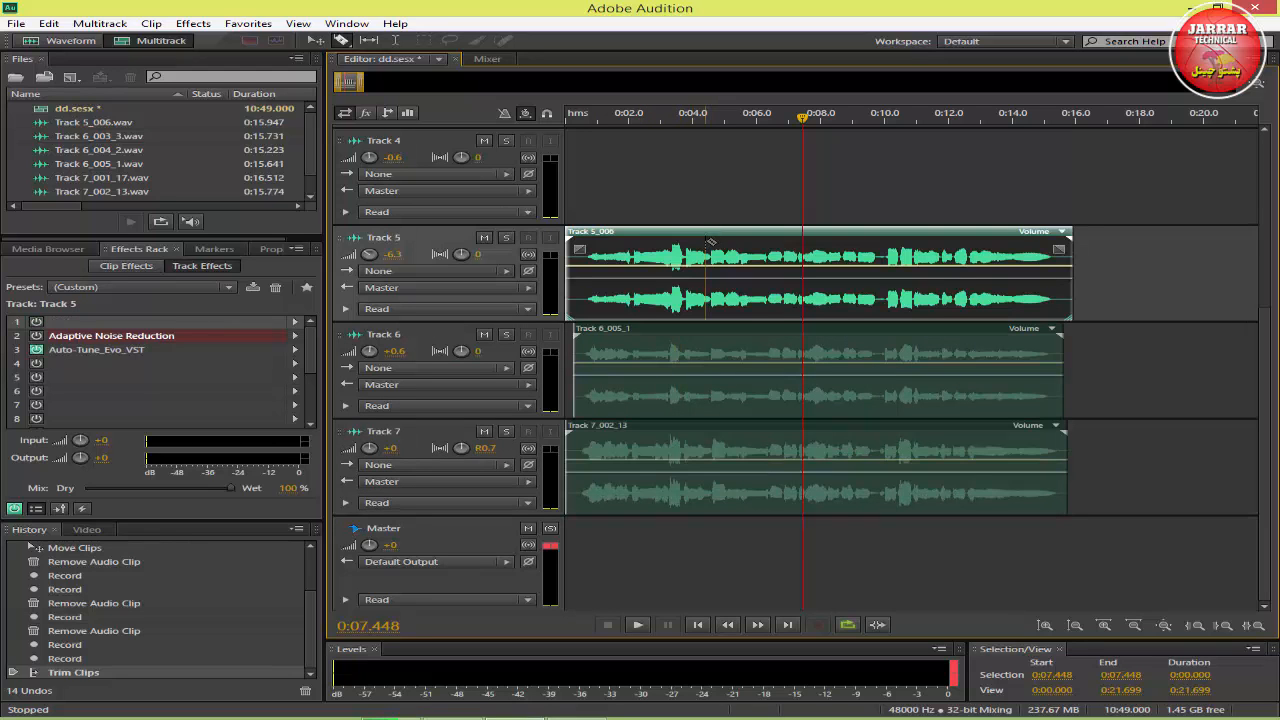
left_click(751, 340)
left_click(745, 432)
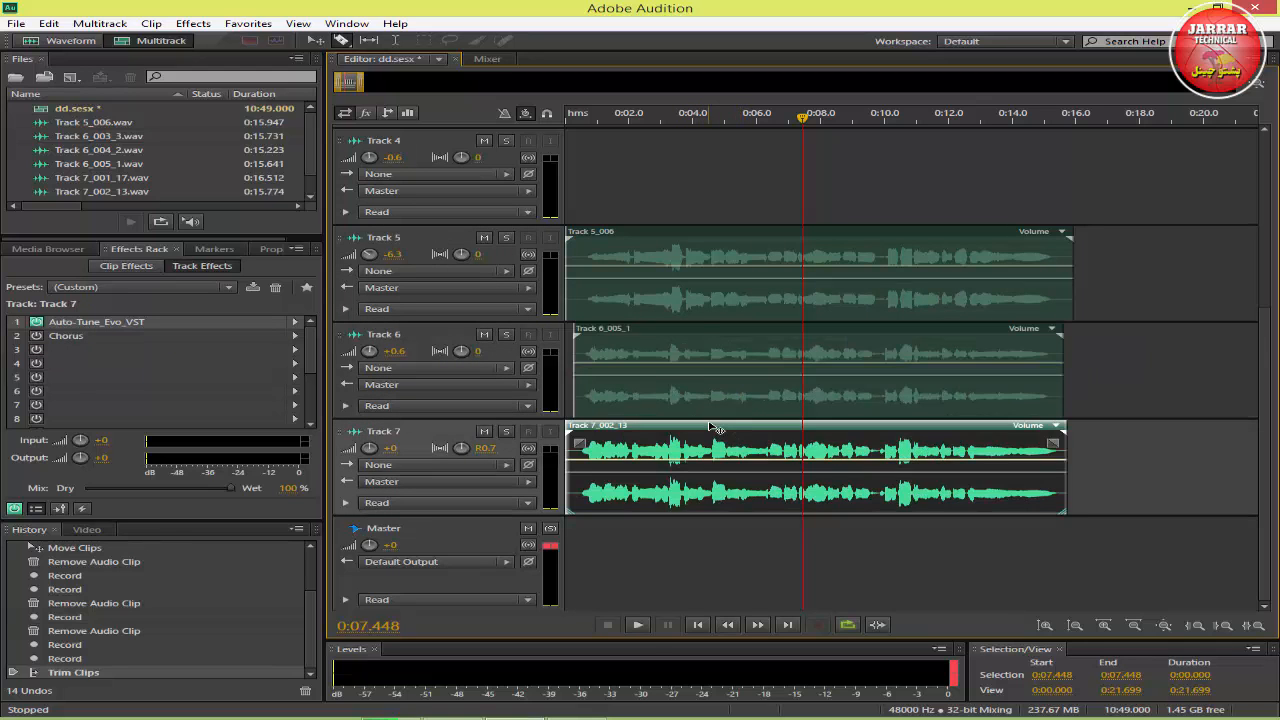
Step: Set Transpose to -11 in Track 5's Auto-Tune Evo
left_click(640, 236)
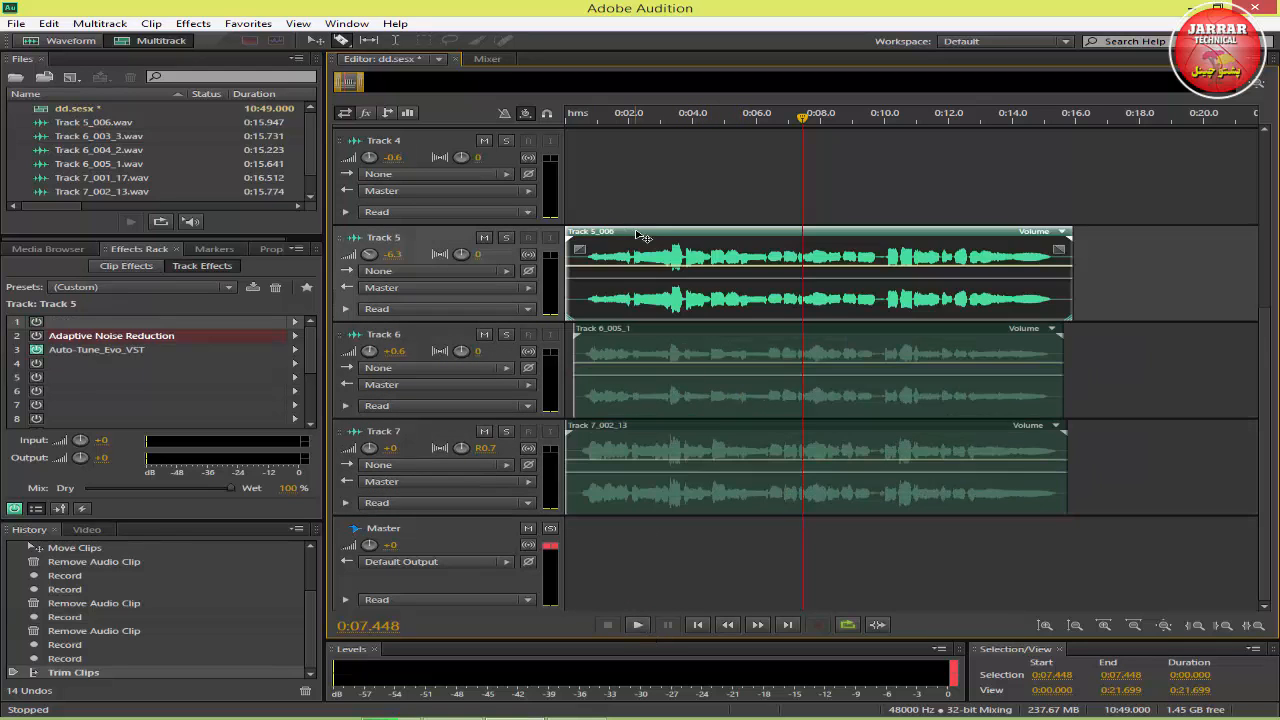
double_click(157, 350)
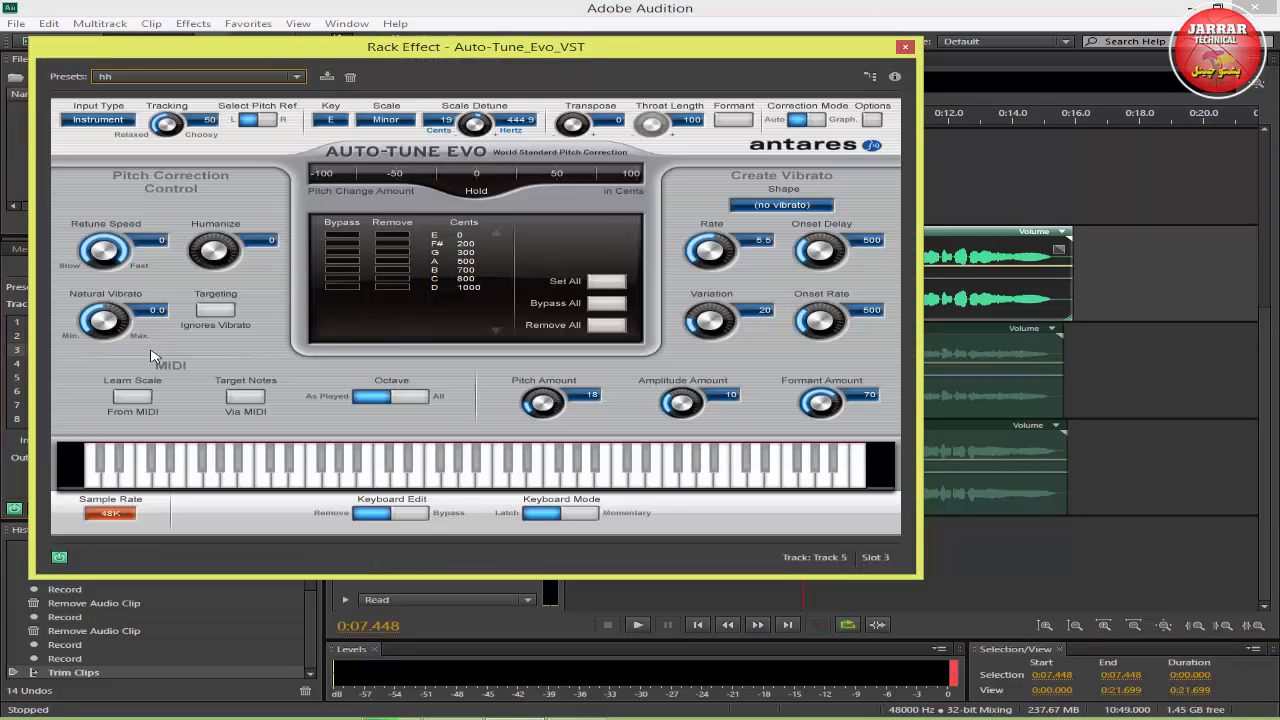
left_click_drag(587, 124, 573, 132)
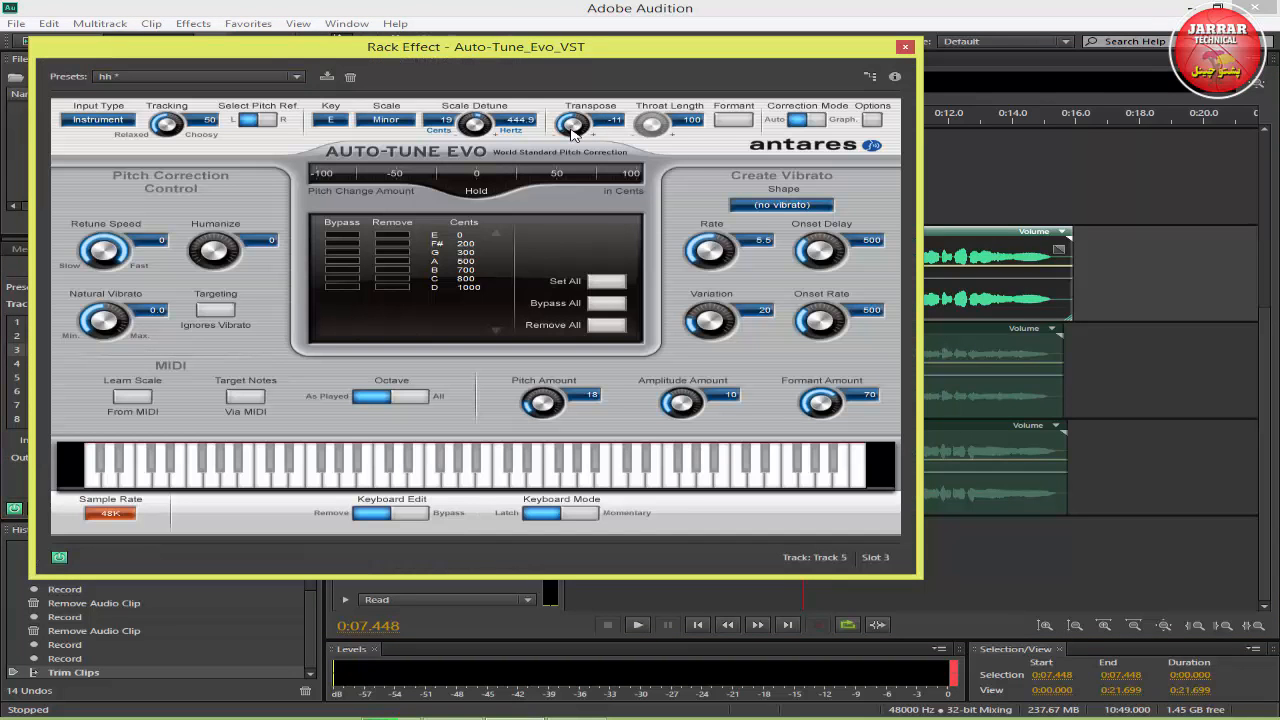
left_click(904, 49)
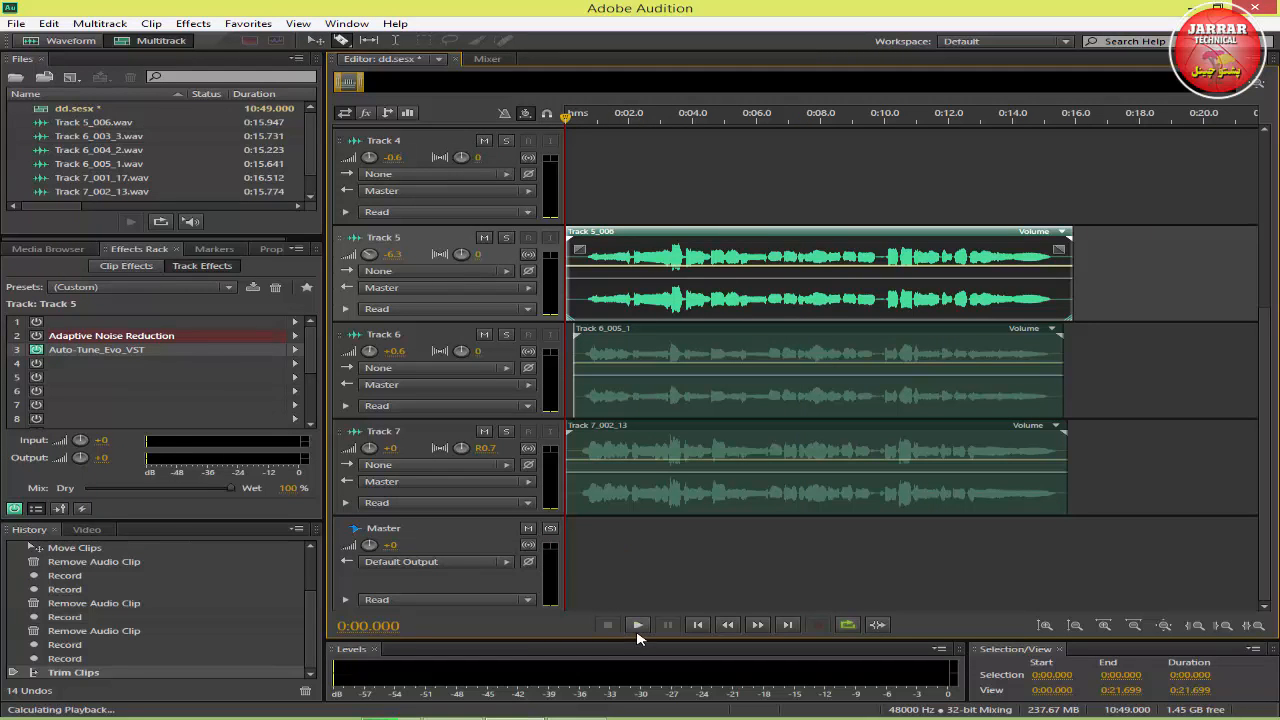
Step: Enable Formant in Track 5's Auto-Tune Evo, with Throat Length at 70 and Transpose at -6, while the session plays
double_click(155, 356)
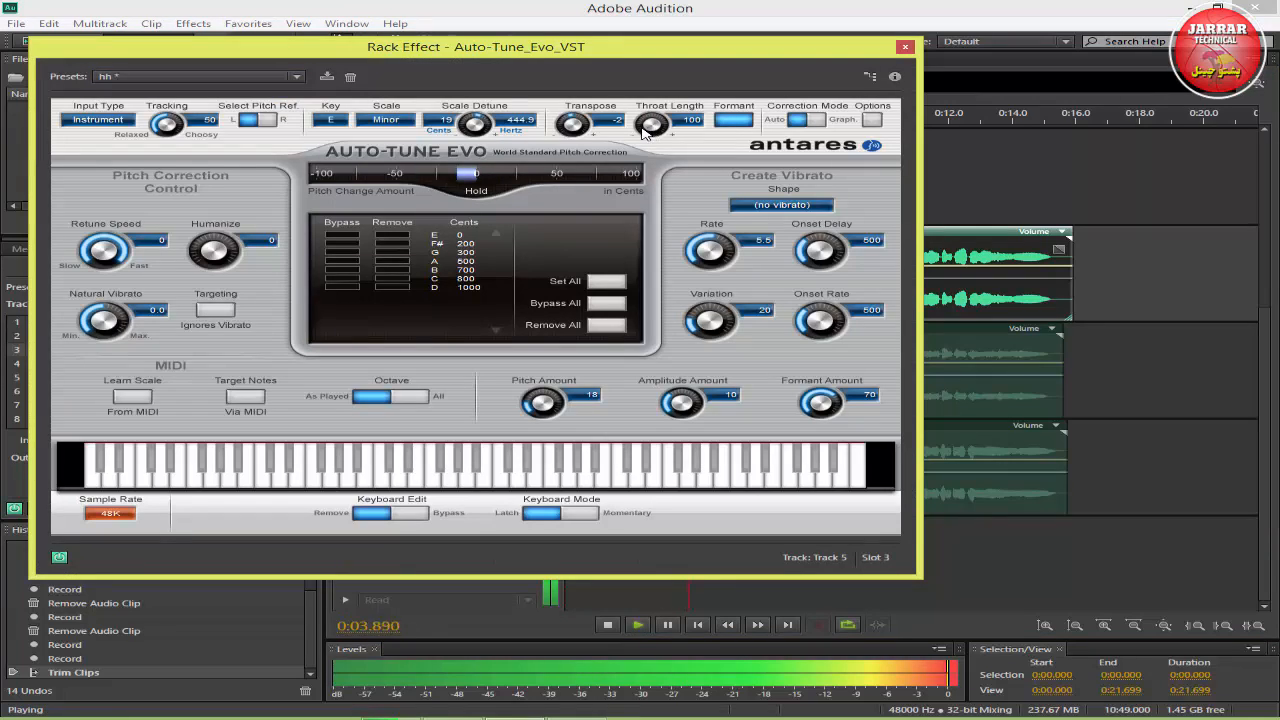
left_click_drag(643, 128, 652, 142)
left_click_drag(582, 124, 578, 127)
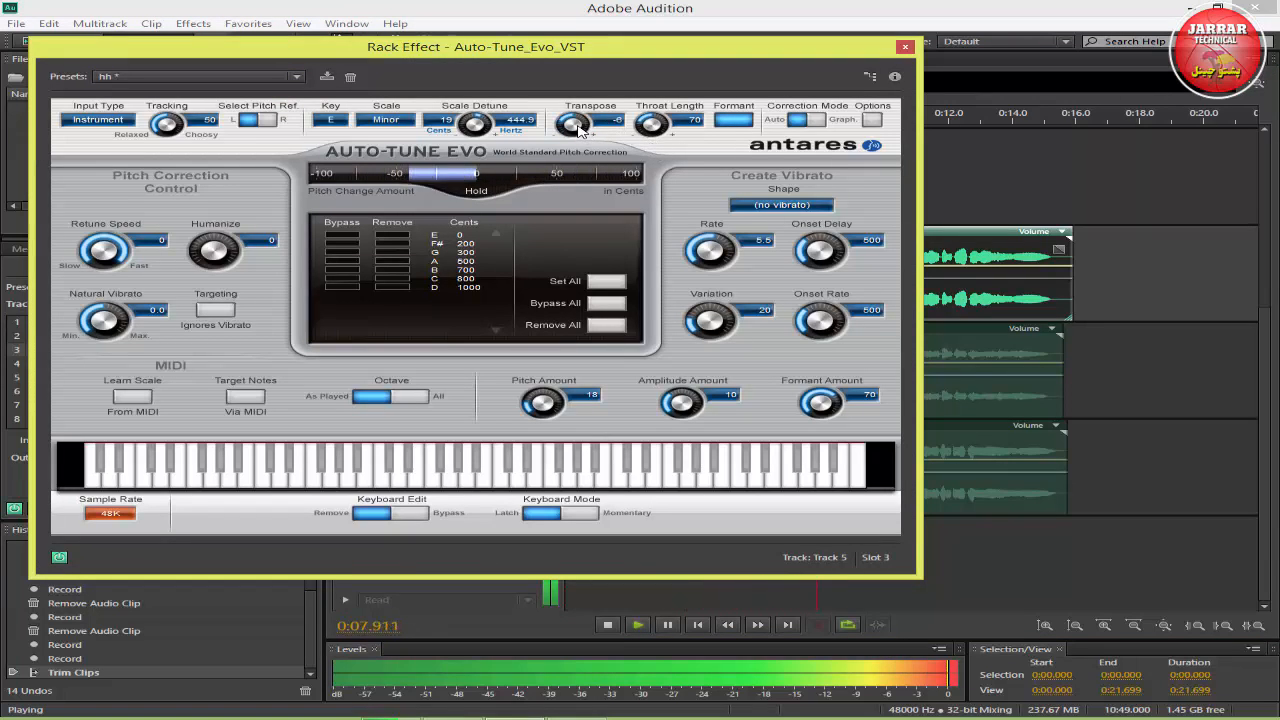
left_click(904, 48)
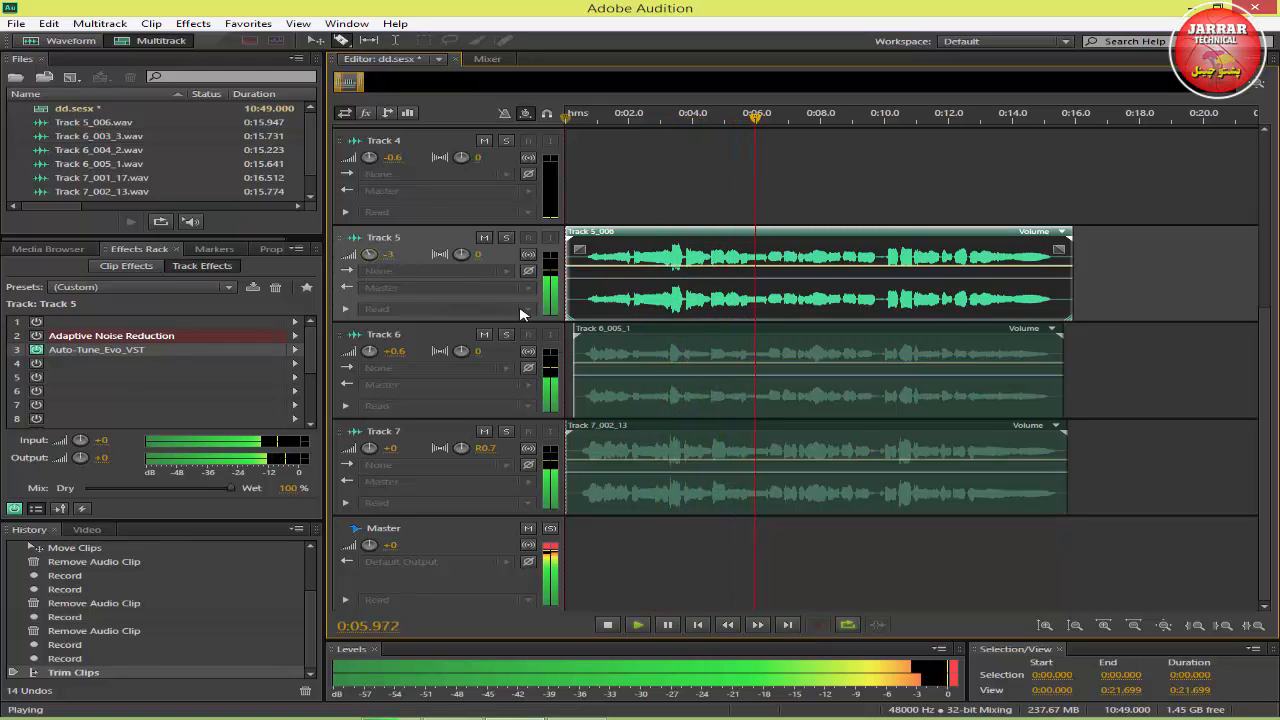
Step: Solo Track 5 and set its Auto-Tune Evo to Transpose -12 and Throat Length 100
left_click(506, 237)
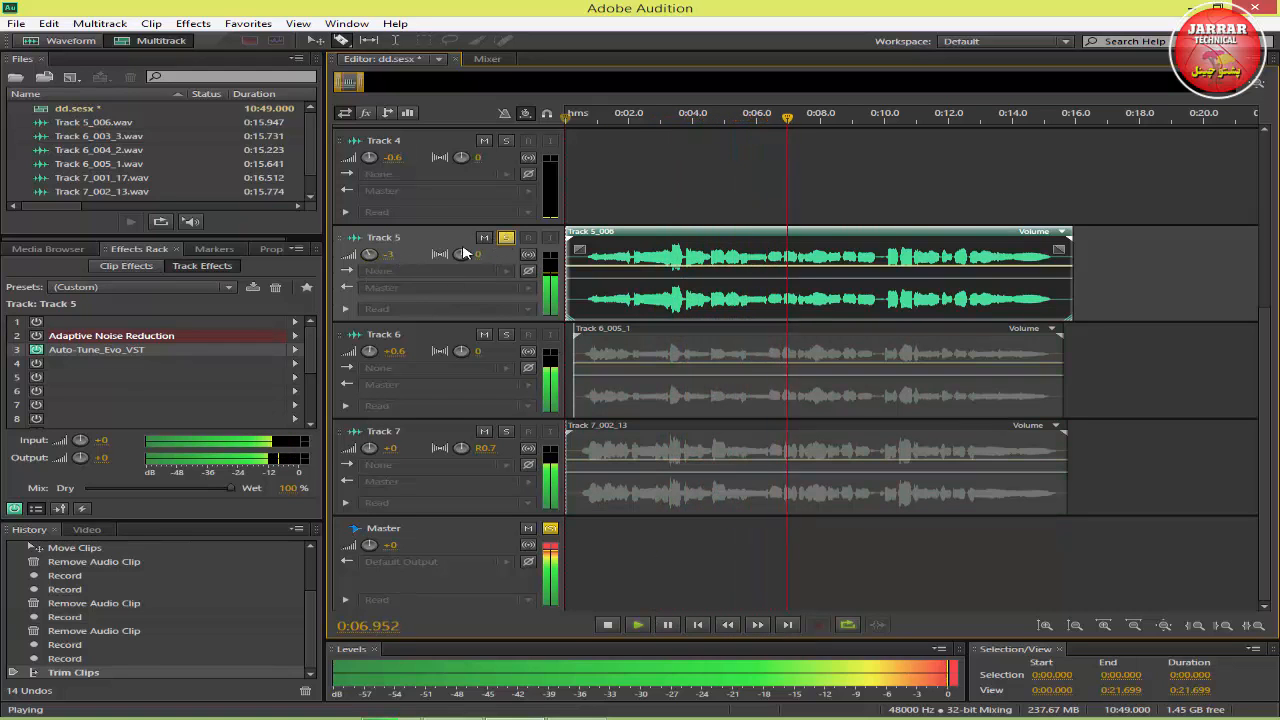
double_click(96, 349)
left_click_drag(655, 120, 661, 113)
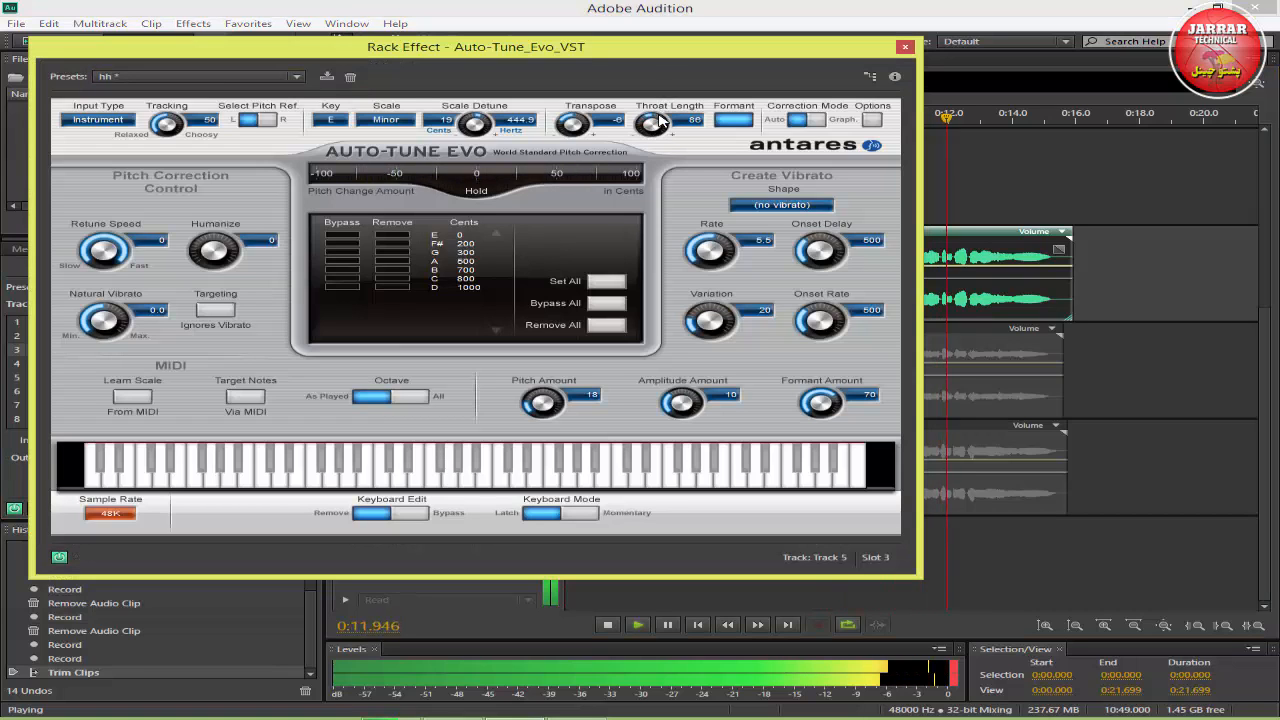
mouse_move(661, 113)
left_mouse_down()
mouse_move(655, 140)
mouse_move(671, 116)
left_mouse_up()
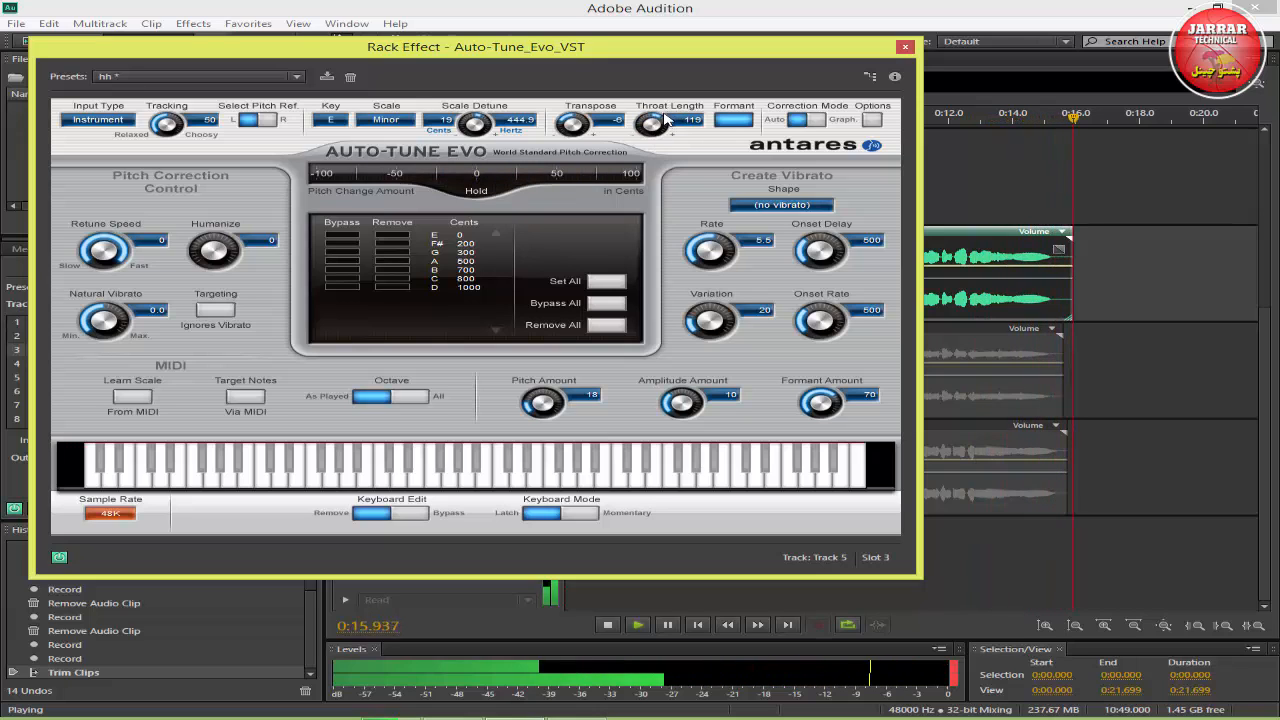
left_click_drag(568, 132, 567, 139)
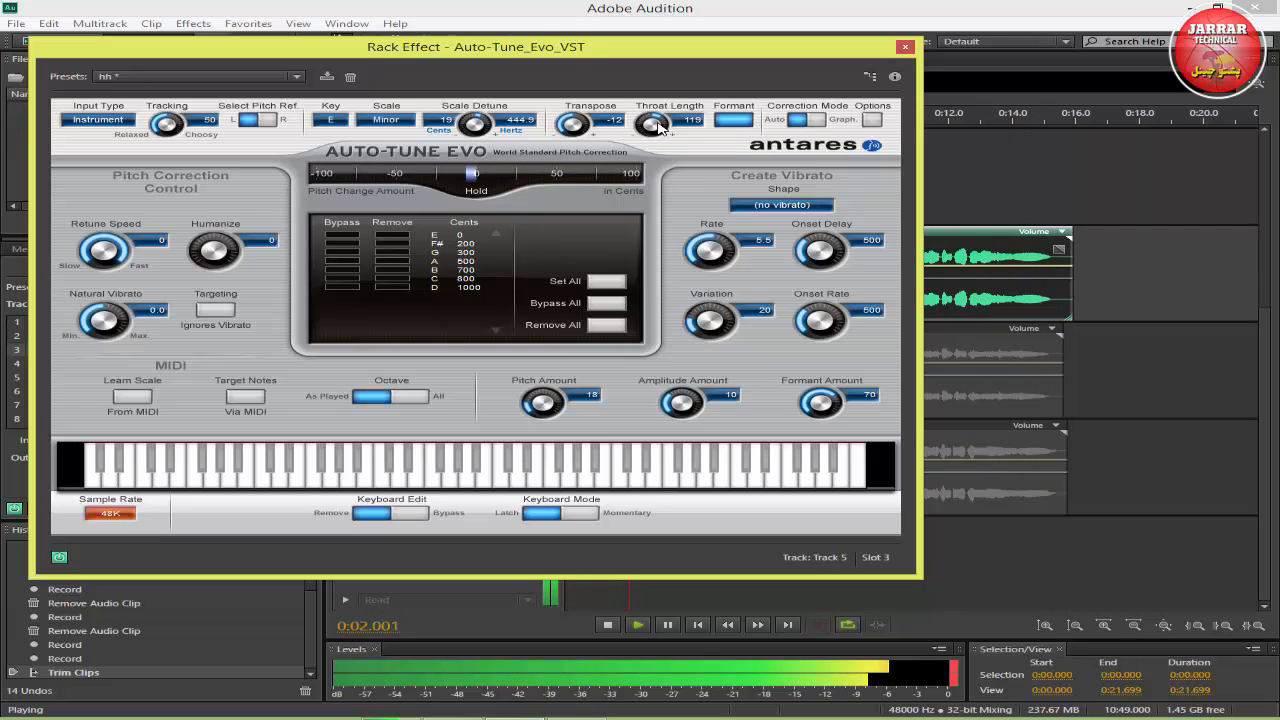
left_click_drag(658, 126, 661, 138)
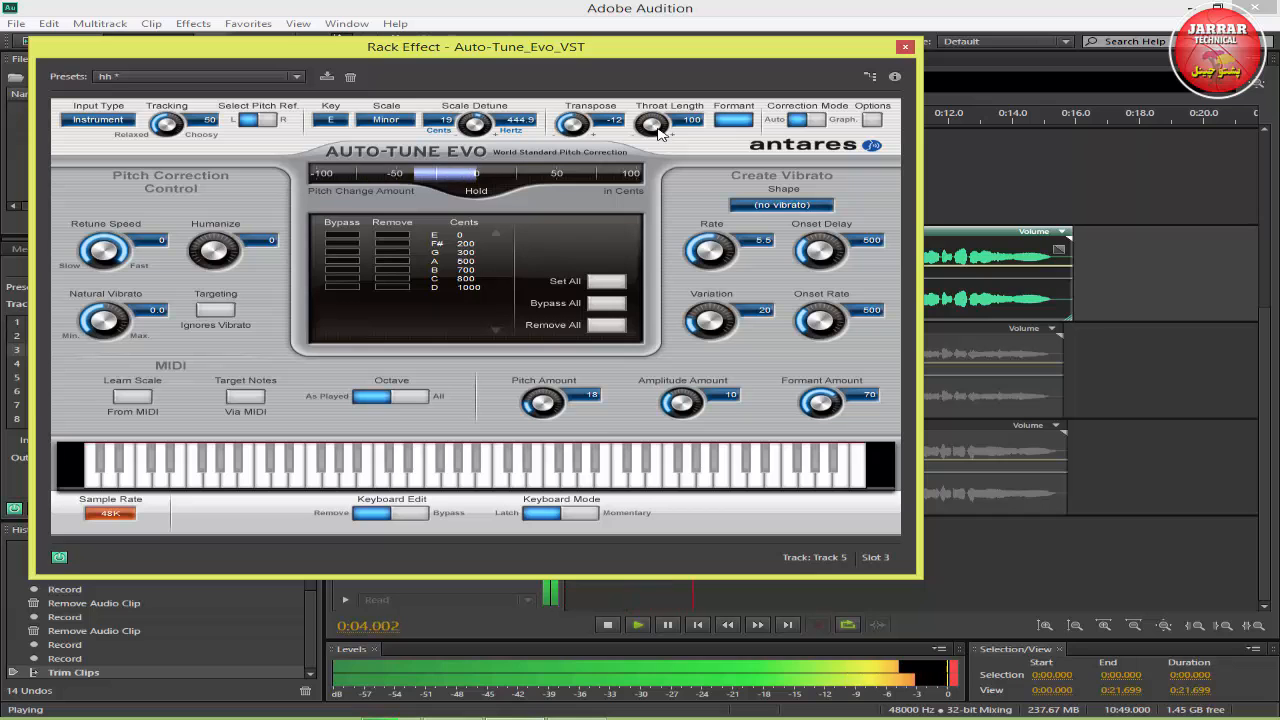
left_click(905, 47)
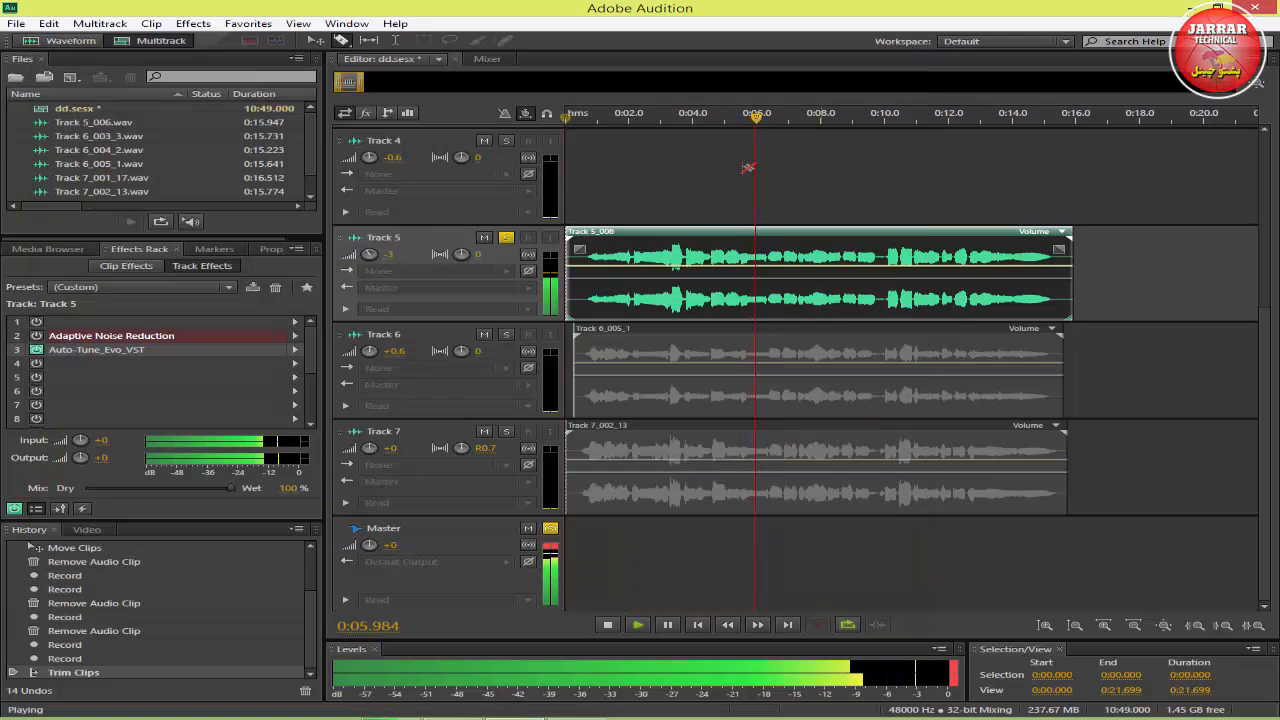
Step: Turn off solo on Track 5 and set its volume to -5.7
left_click(506, 237)
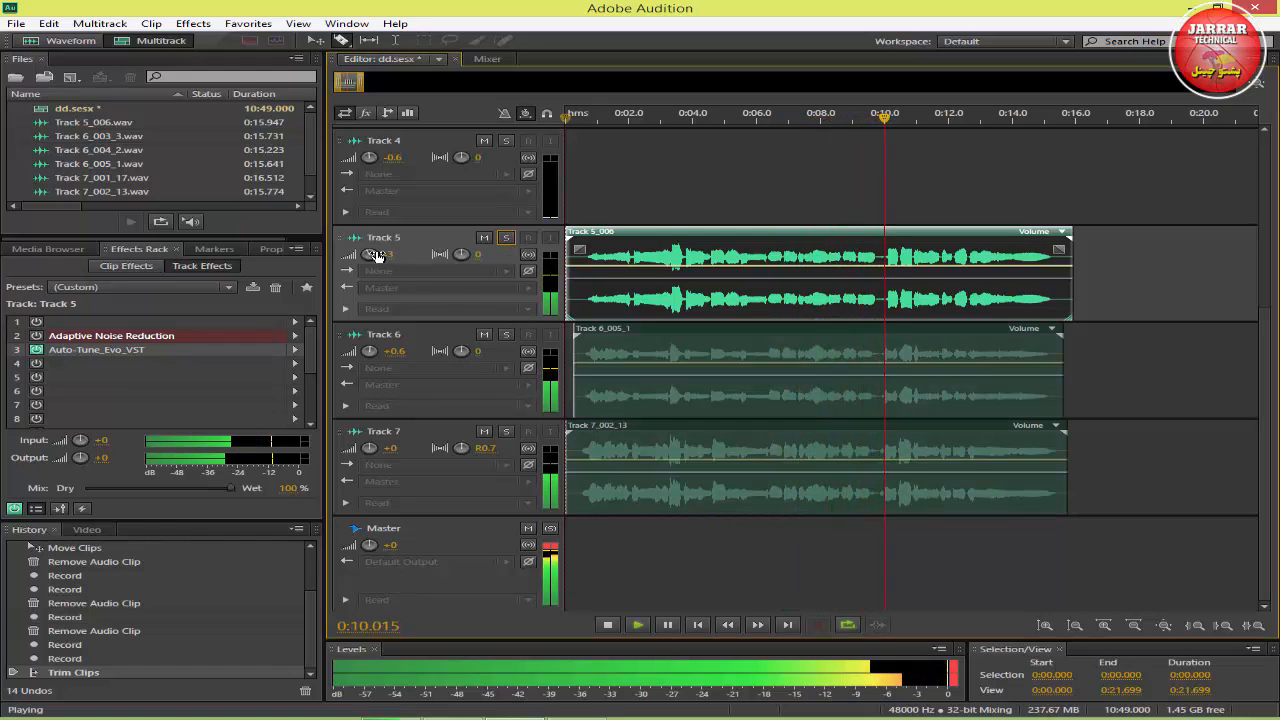
left_click_drag(371, 253, 390, 271)
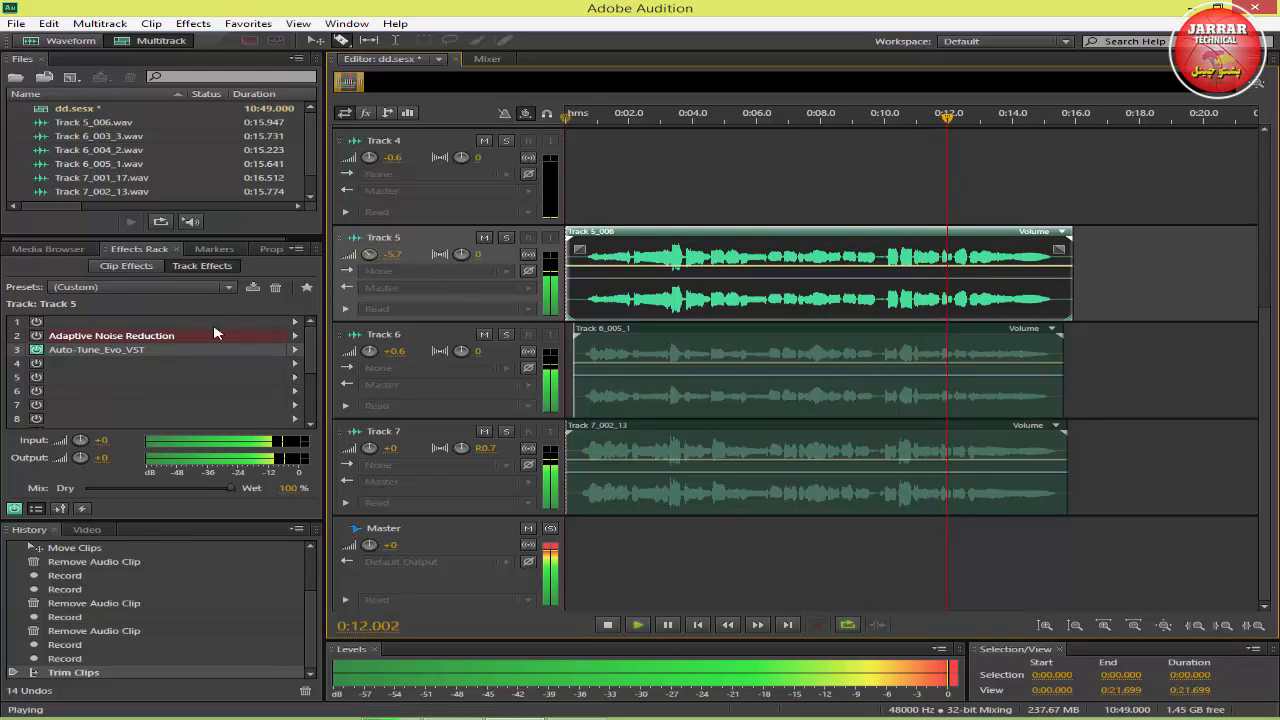
Step: Set Transpose to -9 in Track 5's Auto-Tune Evo while all the takes play
double_click(153, 352)
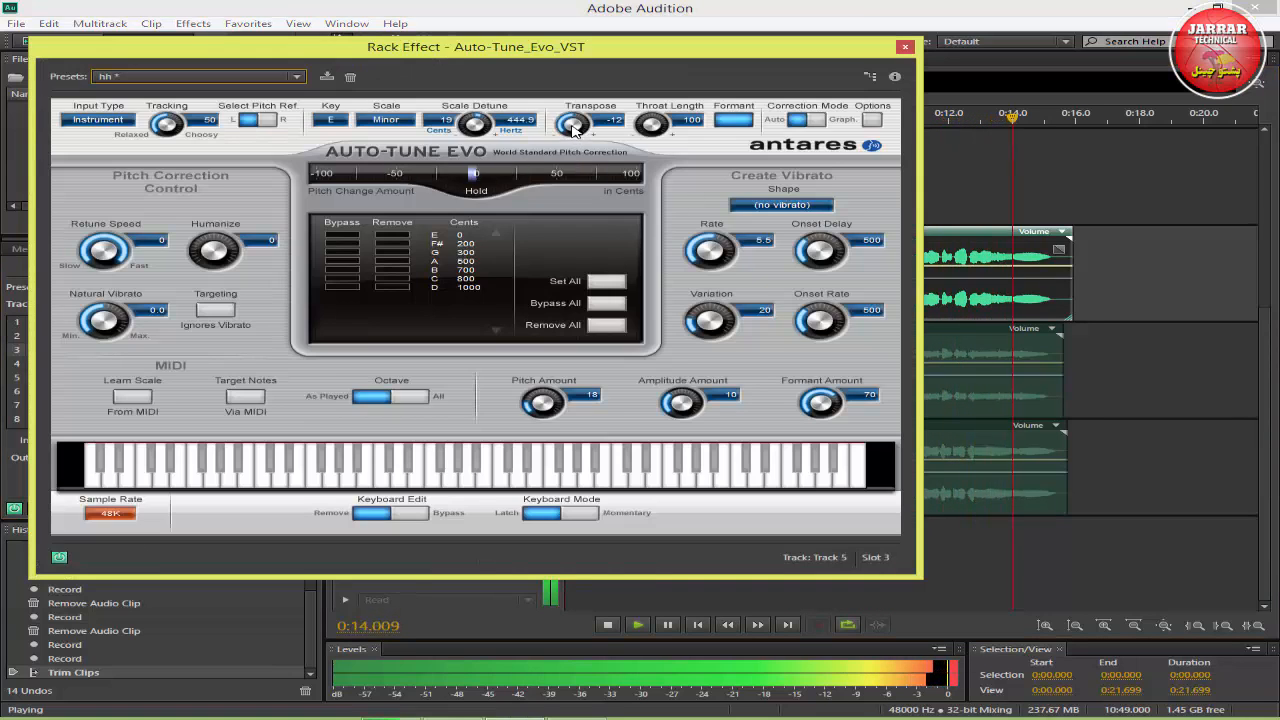
left_click_drag(570, 122, 577, 131)
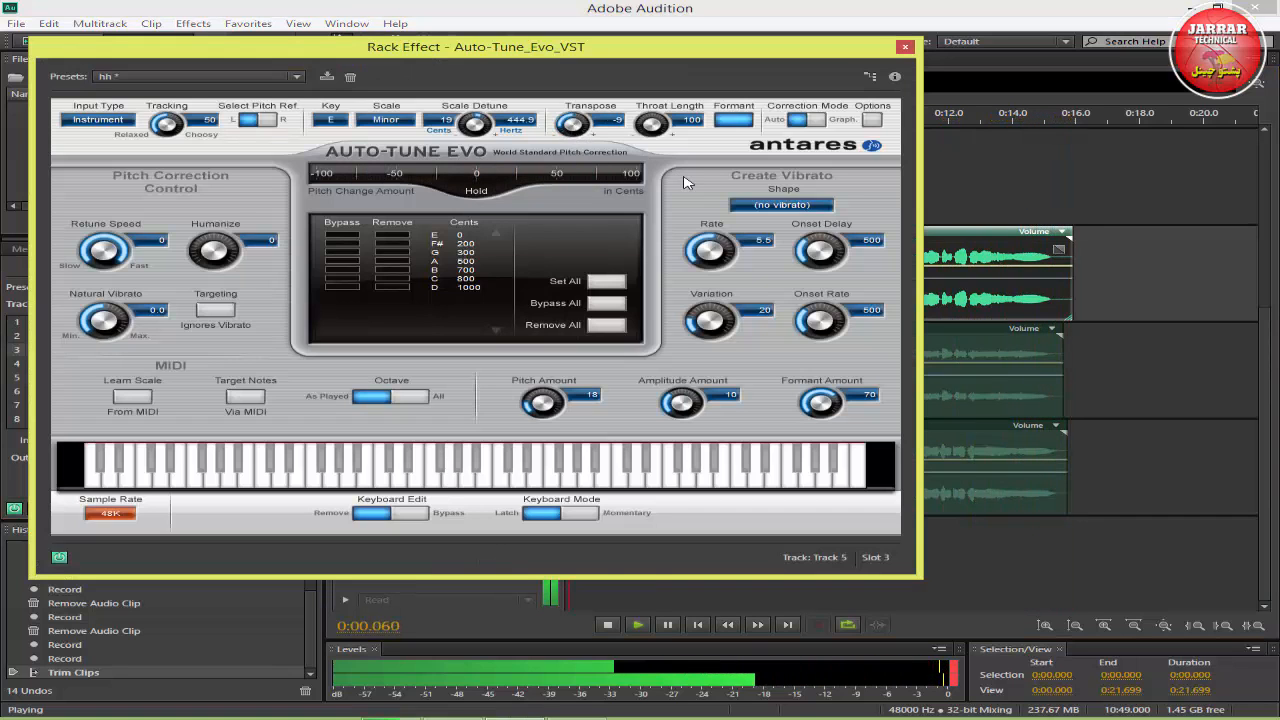
left_click(905, 46)
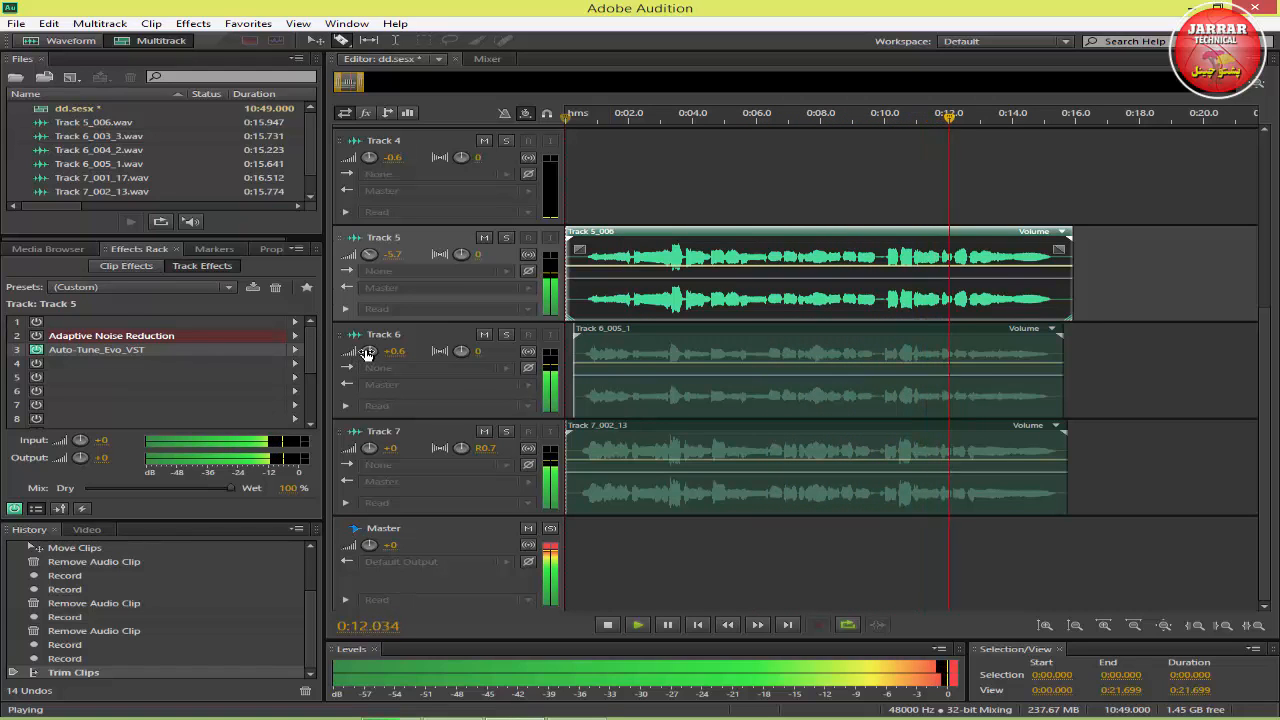
Step: Lower Track 6's volume to -2.1 during playback
left_click_drag(368, 353, 366, 357)
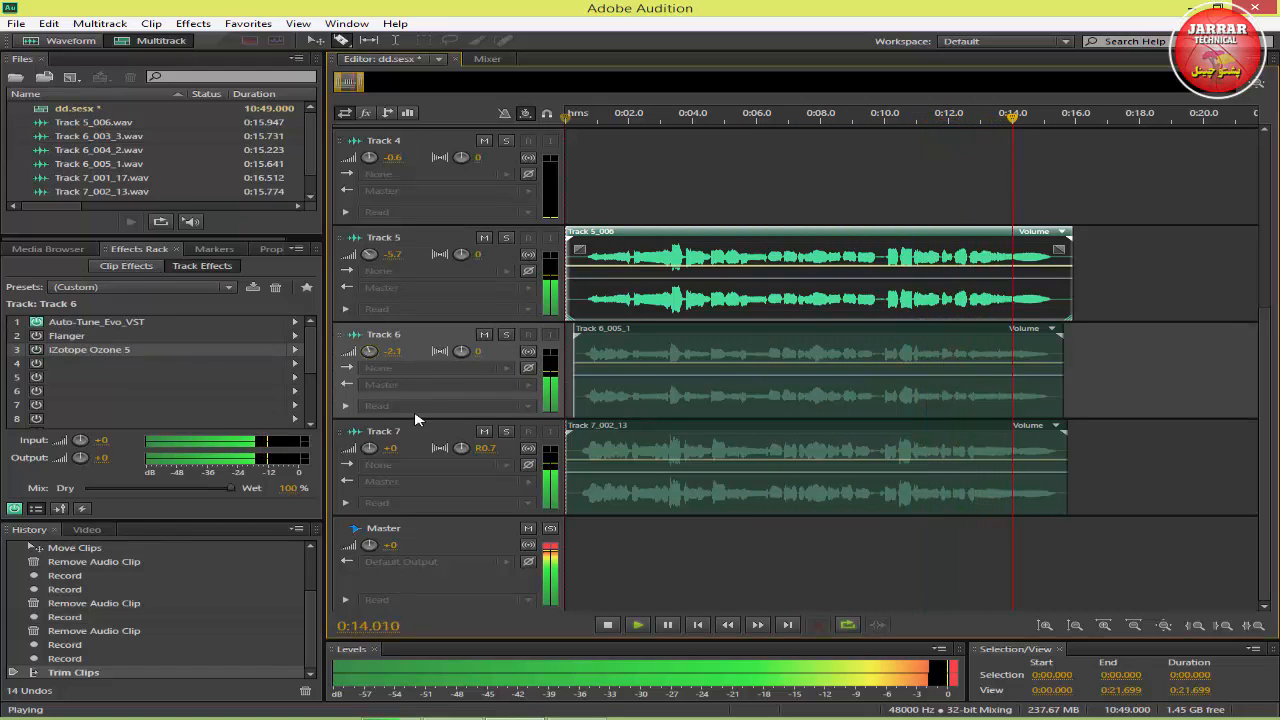
Step: Lower Track 5's volume to -6.3 during playback and stop the session
left_click(369, 256)
left_click_drag(371, 258, 370, 260)
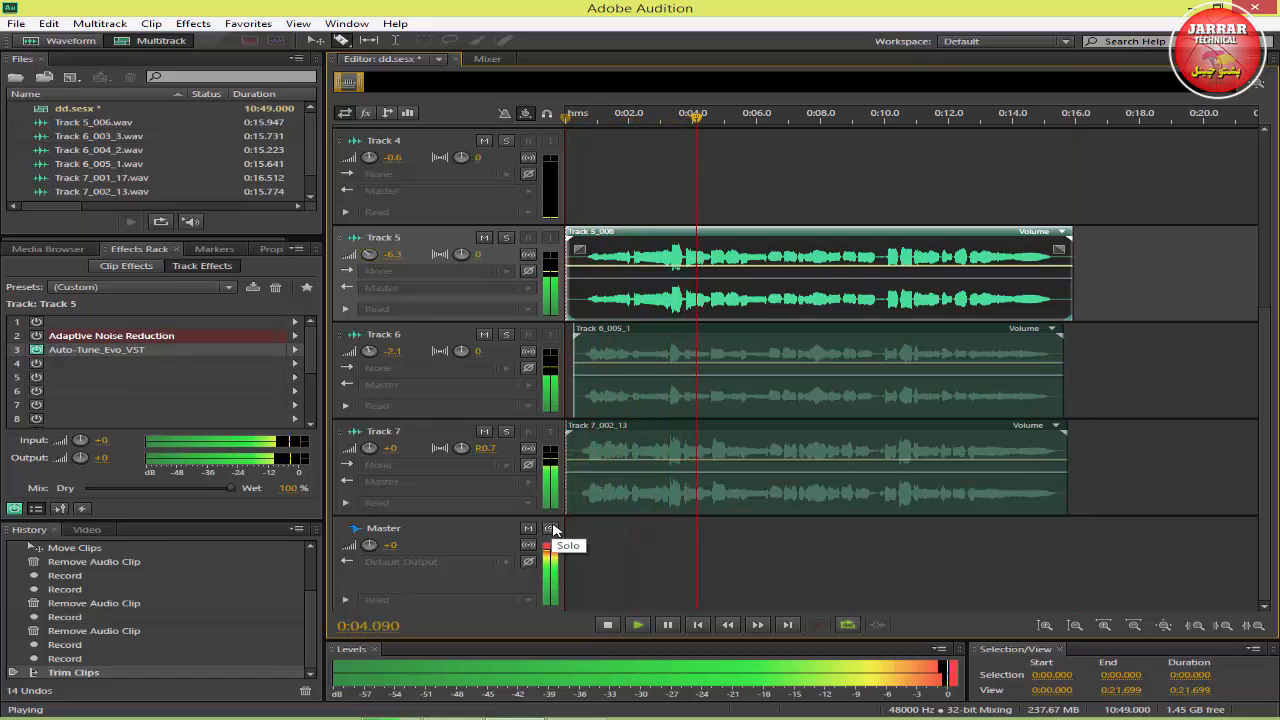
left_click(608, 625)
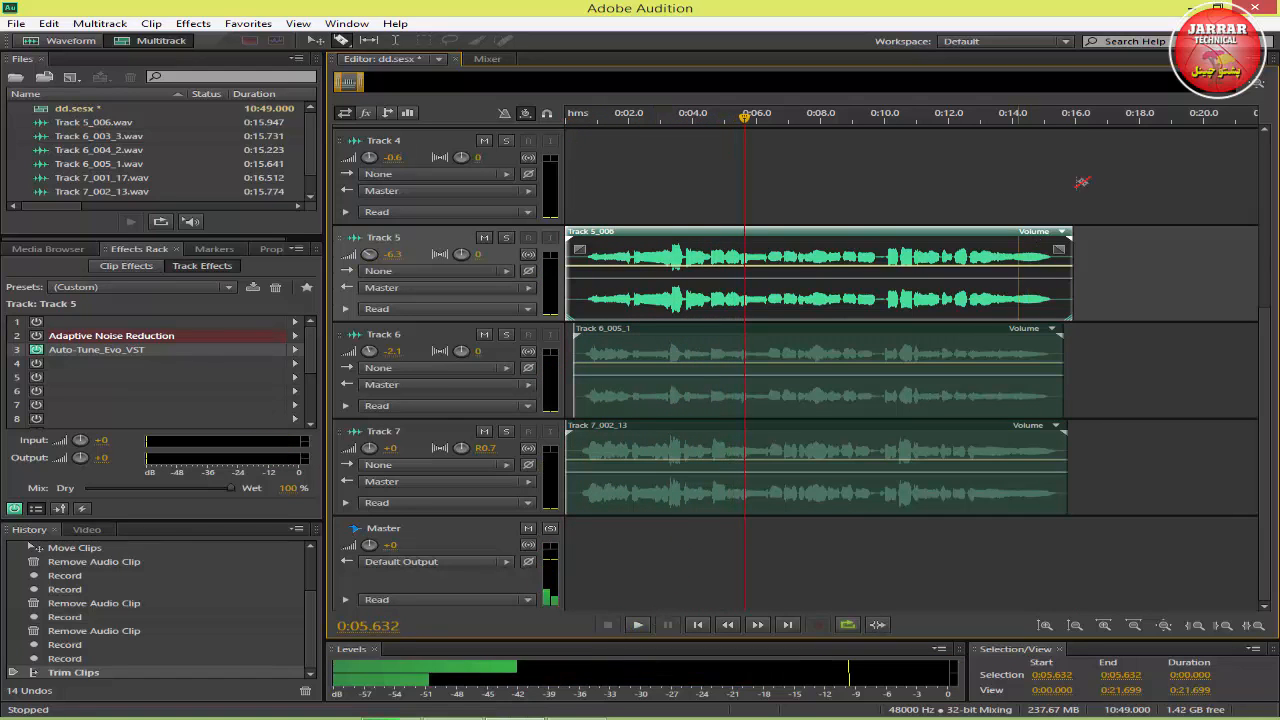
Step: Trim the silent end of Track 7's clip slightly and place the playhead just past it at about 0:15.7
left_click_drag(1043, 118, 1074, 117)
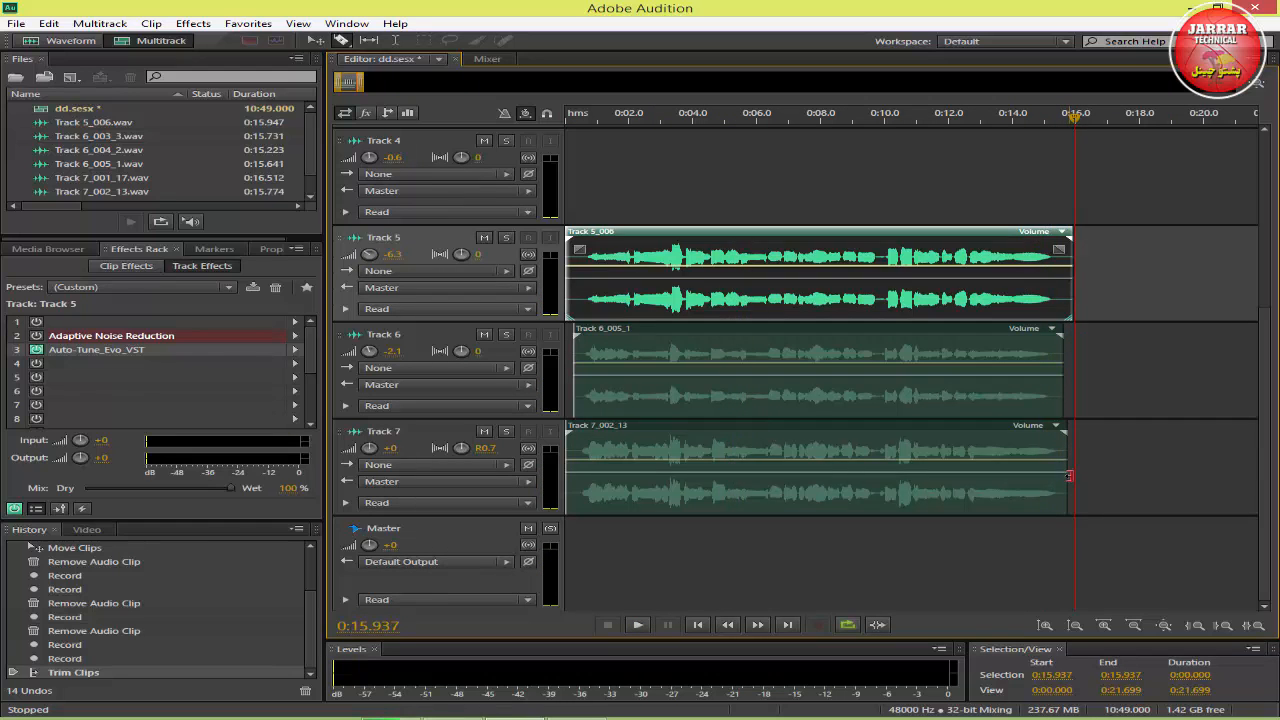
left_click_drag(1068, 476, 1058, 476)
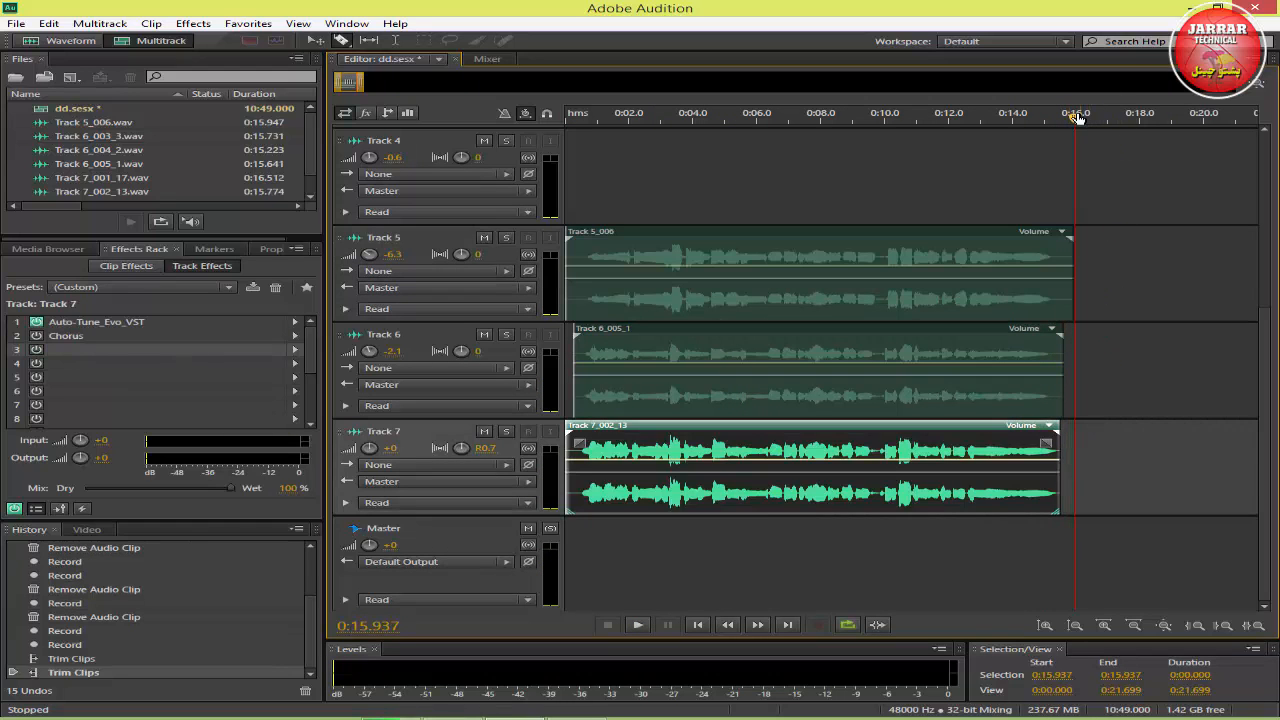
left_click_drag(1076, 120, 1070, 120)
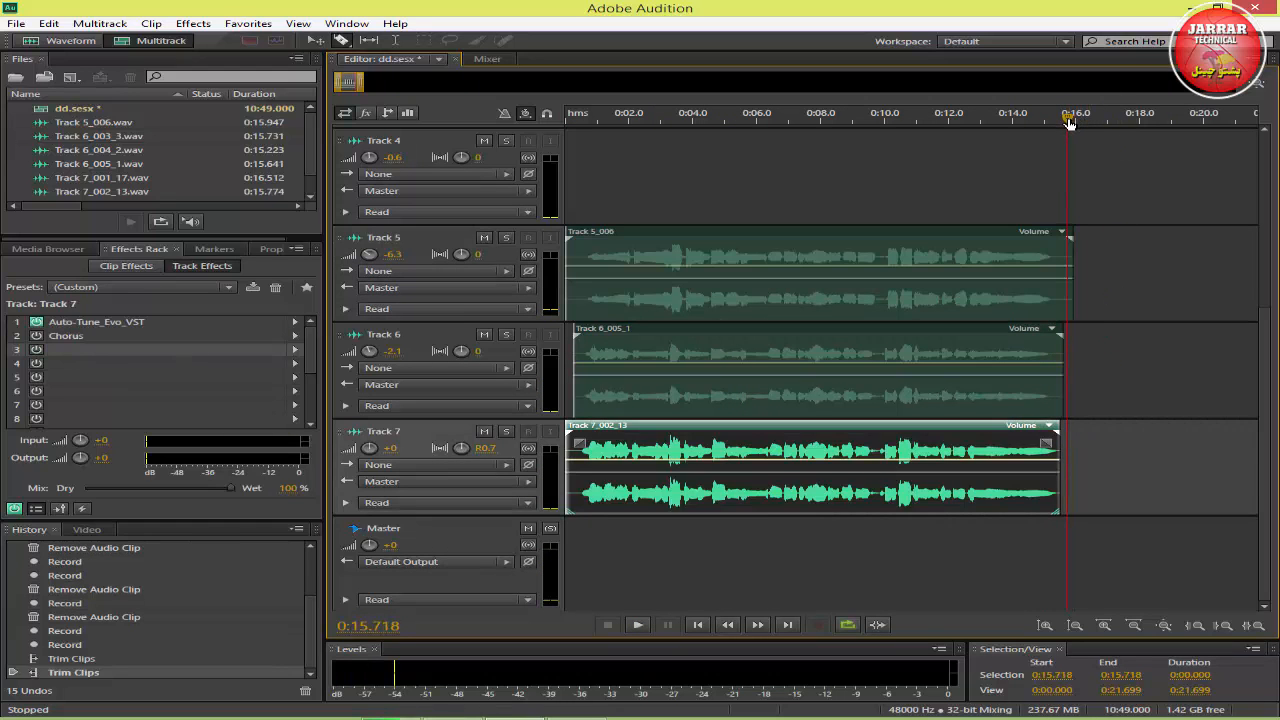
left_click(1110, 465)
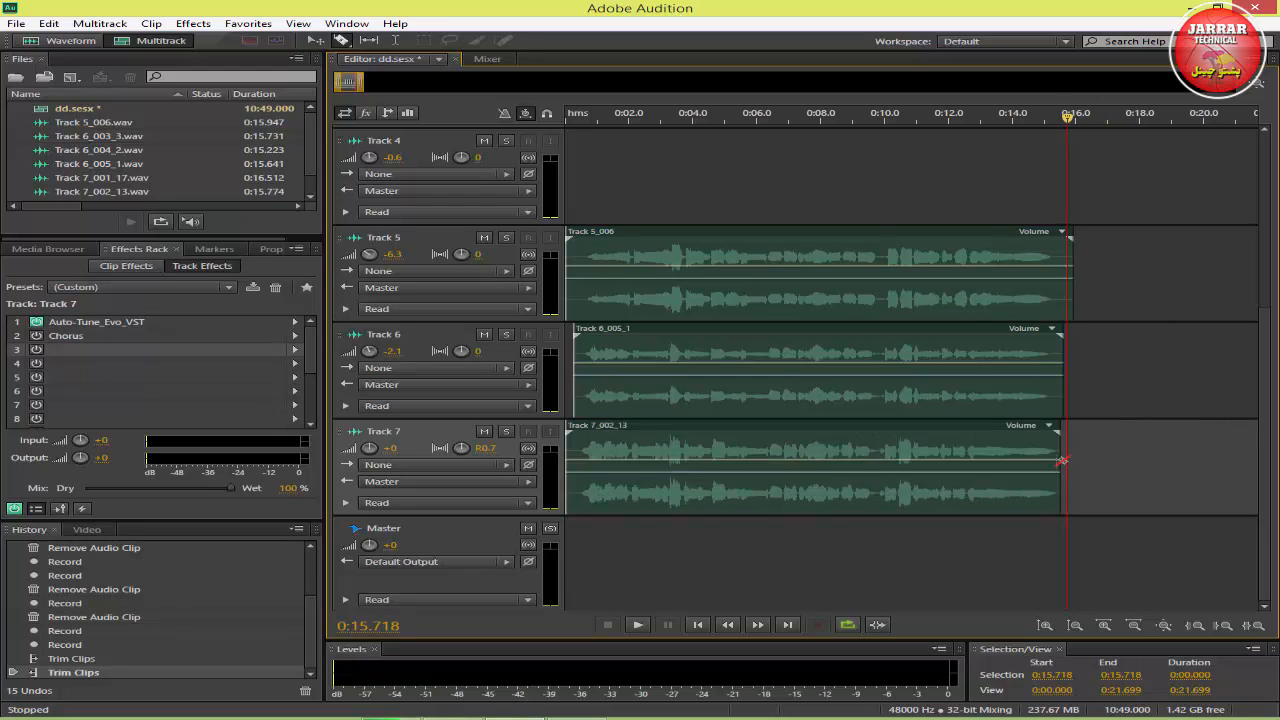
Step: Switch the audio hardware device class to ASIO and accept the device change
left_click(490, 464)
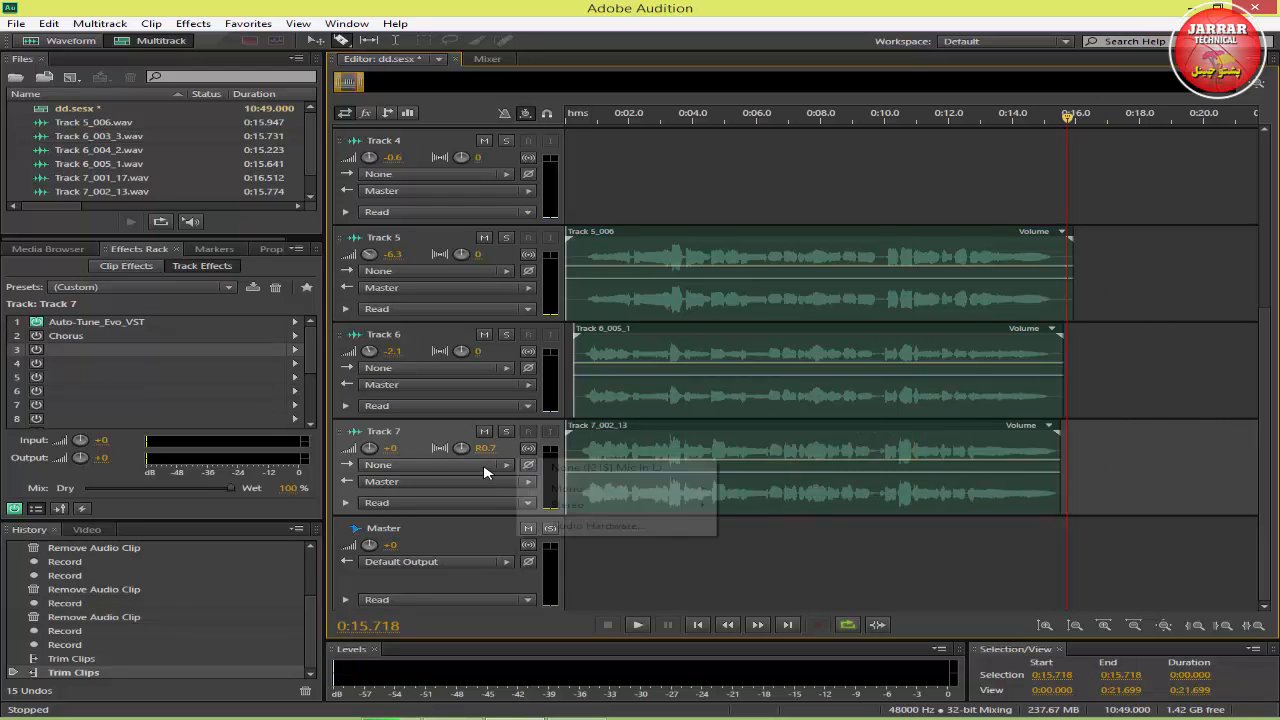
left_click(631, 528)
left_click(694, 262)
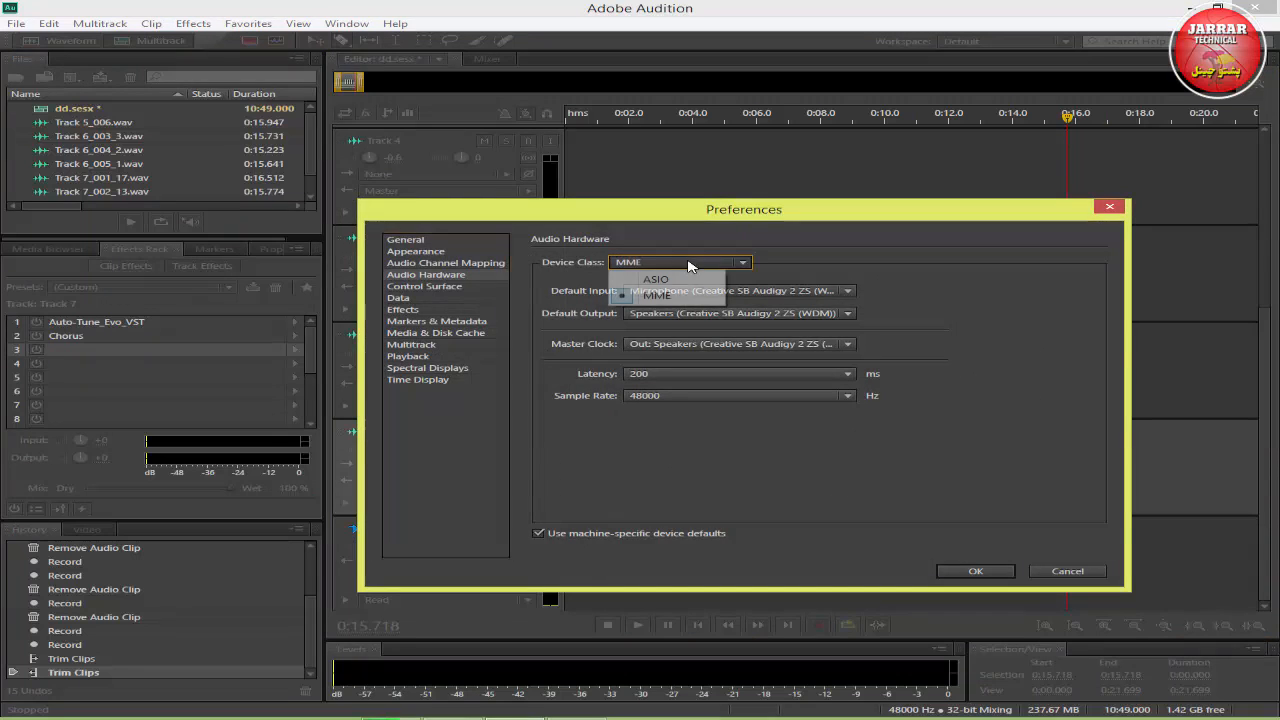
left_click(656, 279)
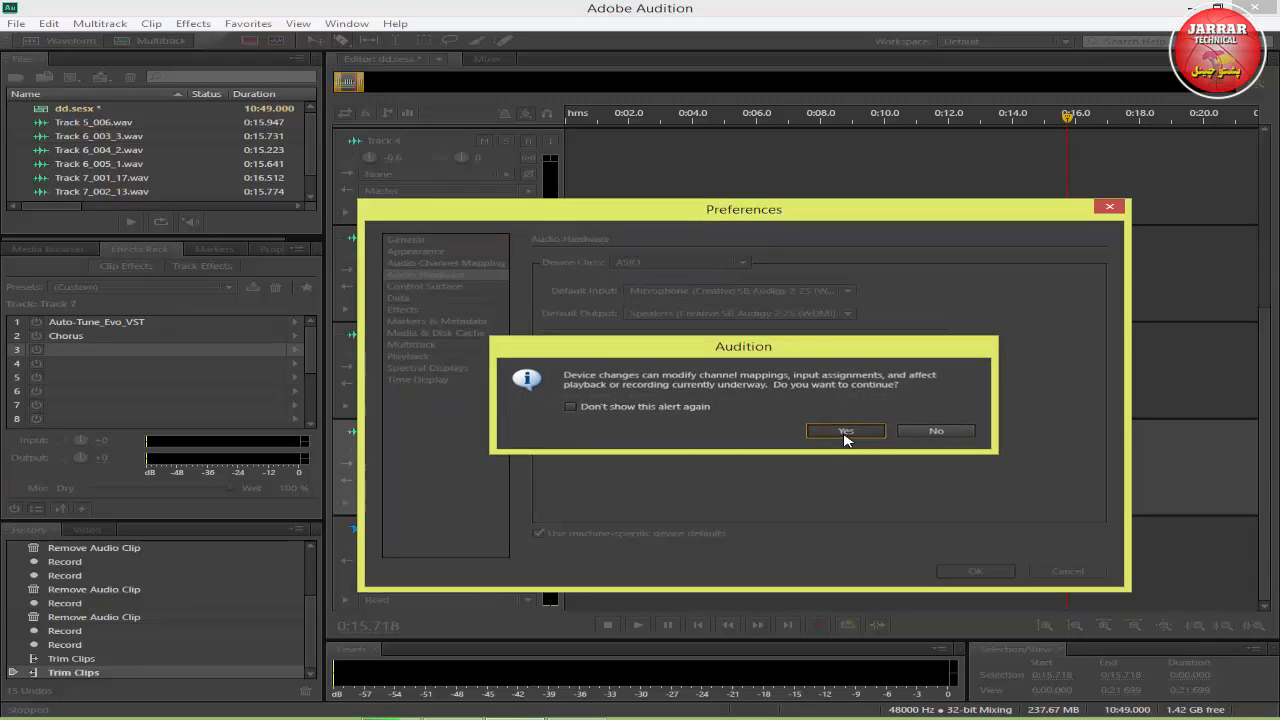
left_click(848, 432)
left_click(958, 574)
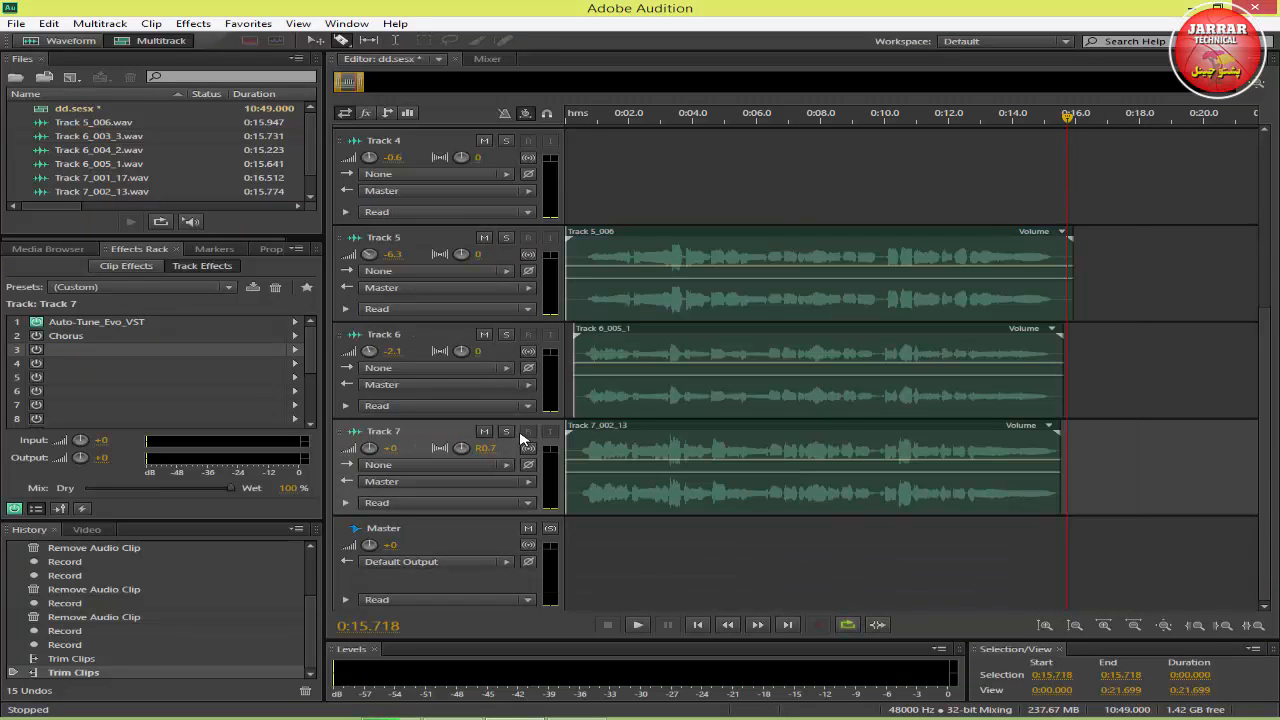
Step: Set Track 7's input to the stereo source [21S] Mic In L
left_click(489, 467)
mouse_move(634, 508)
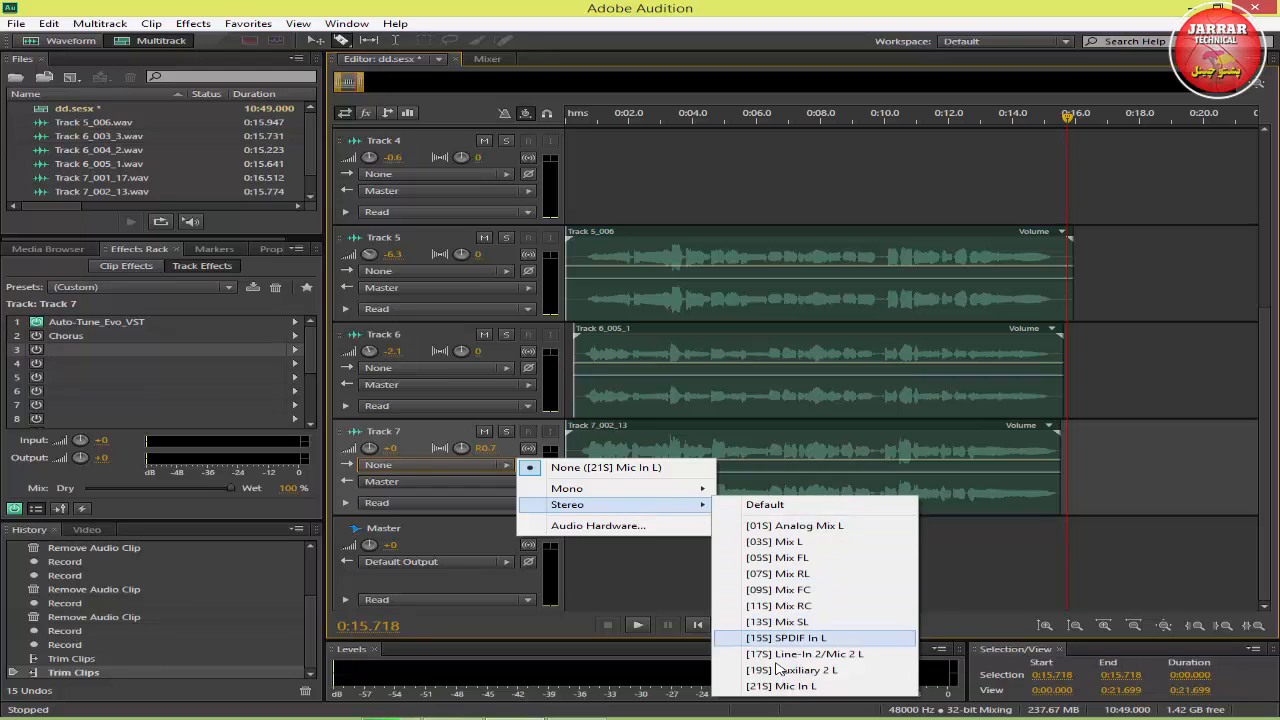
left_click(779, 686)
Step: Arm Track 7 with input monitoring and record a new vocal take from the playhead after the existing clip
left_click(528, 432)
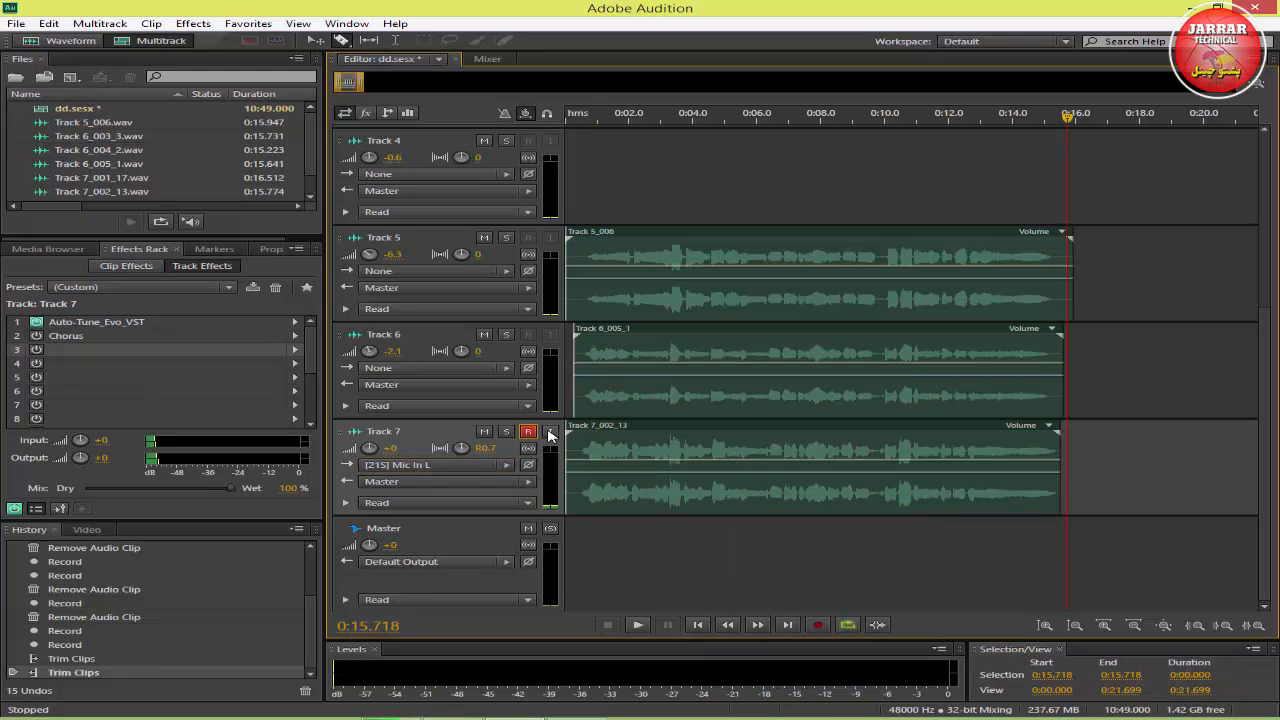
left_click(550, 432)
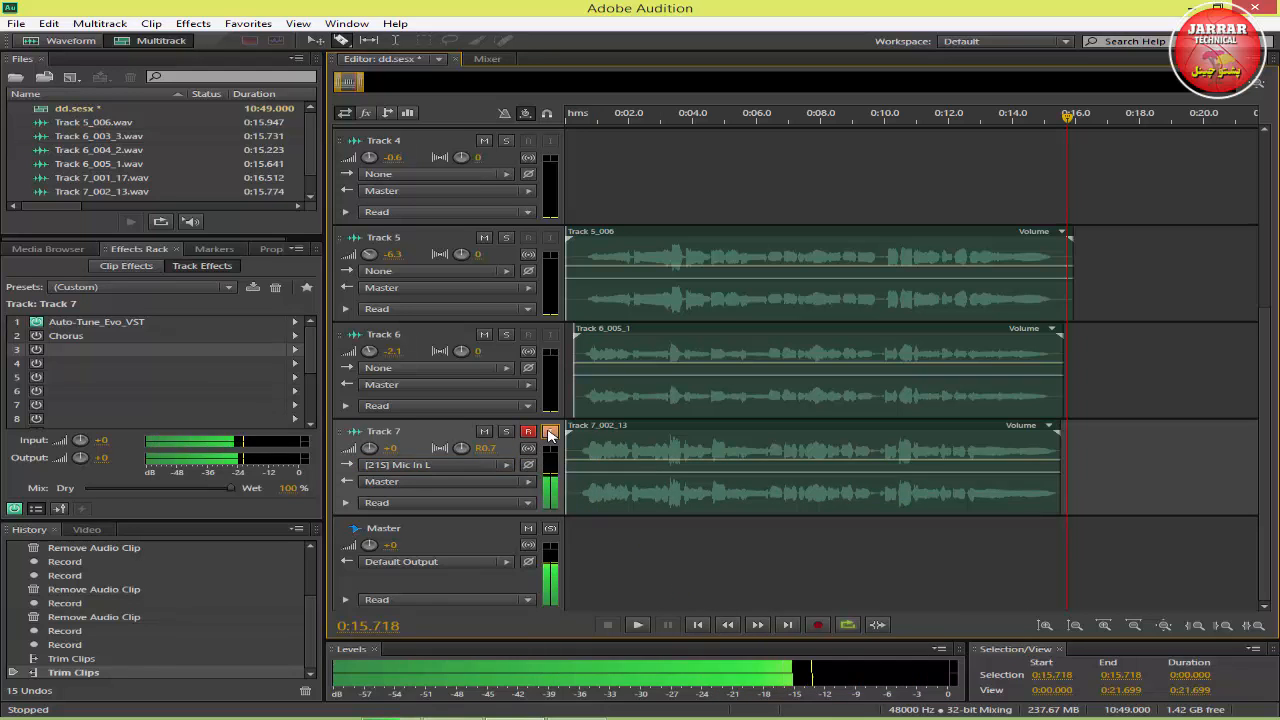
left_click(817, 625)
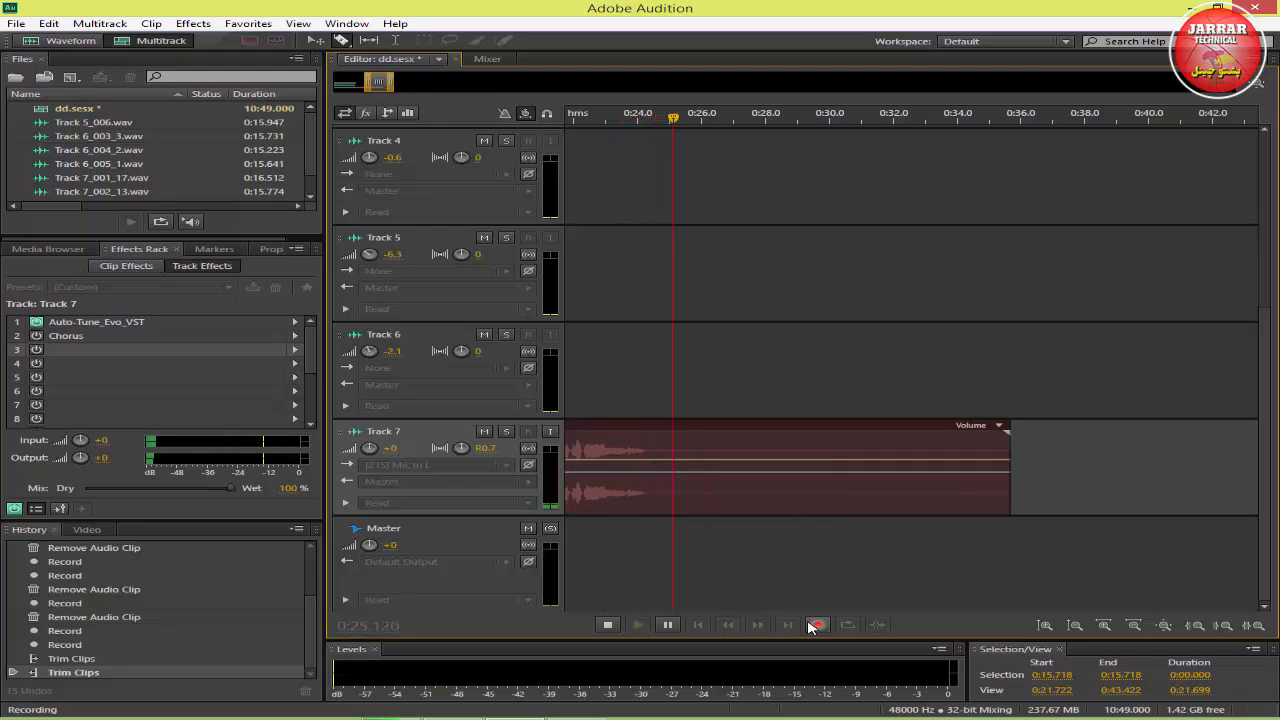
left_click(815, 625)
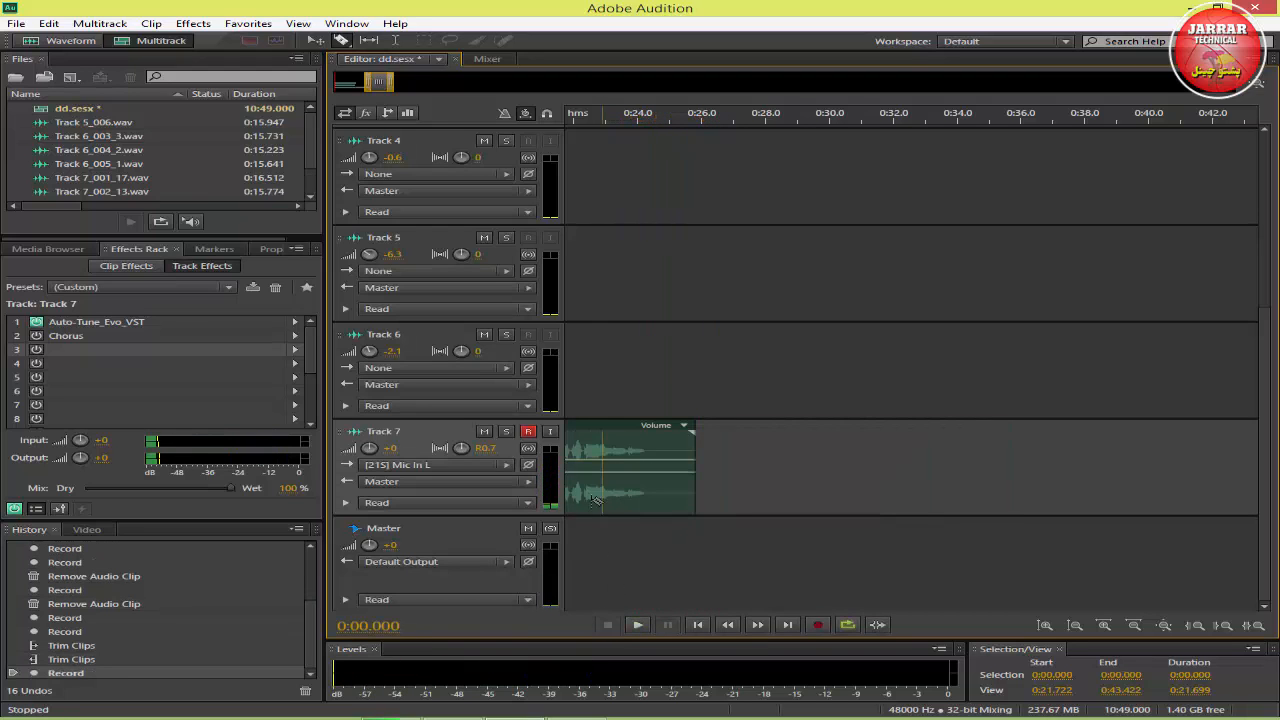
Step: Trim the start of Track 7's new take and move the clip back against the end of the first one
left_click_drag(379, 84, 359, 84)
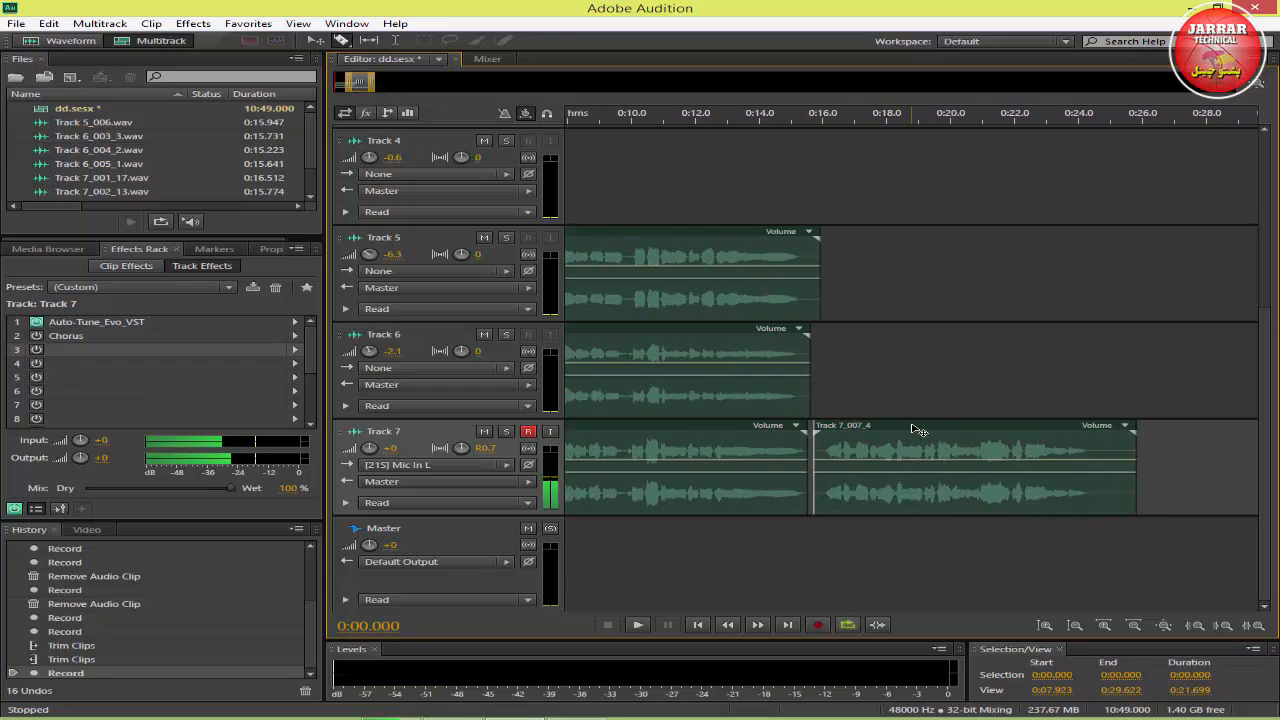
left_click(848, 478)
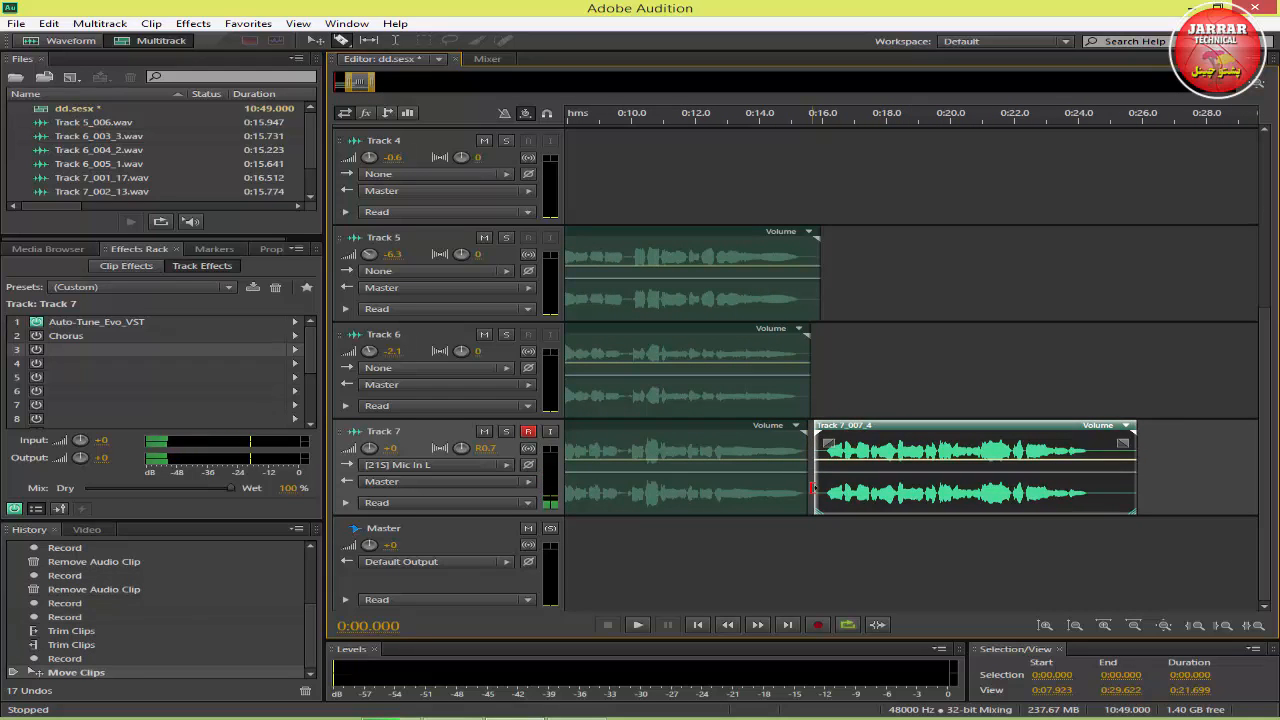
left_click_drag(815, 475, 826, 475)
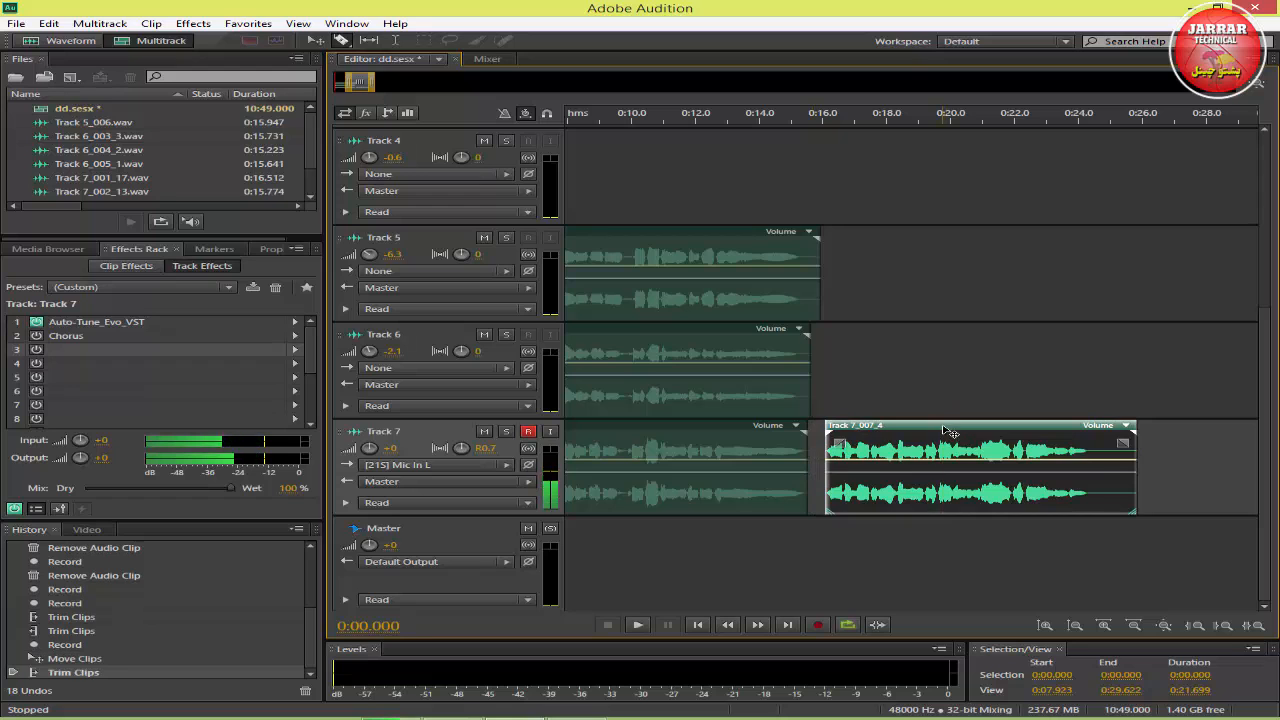
left_click_drag(950, 432, 932, 432)
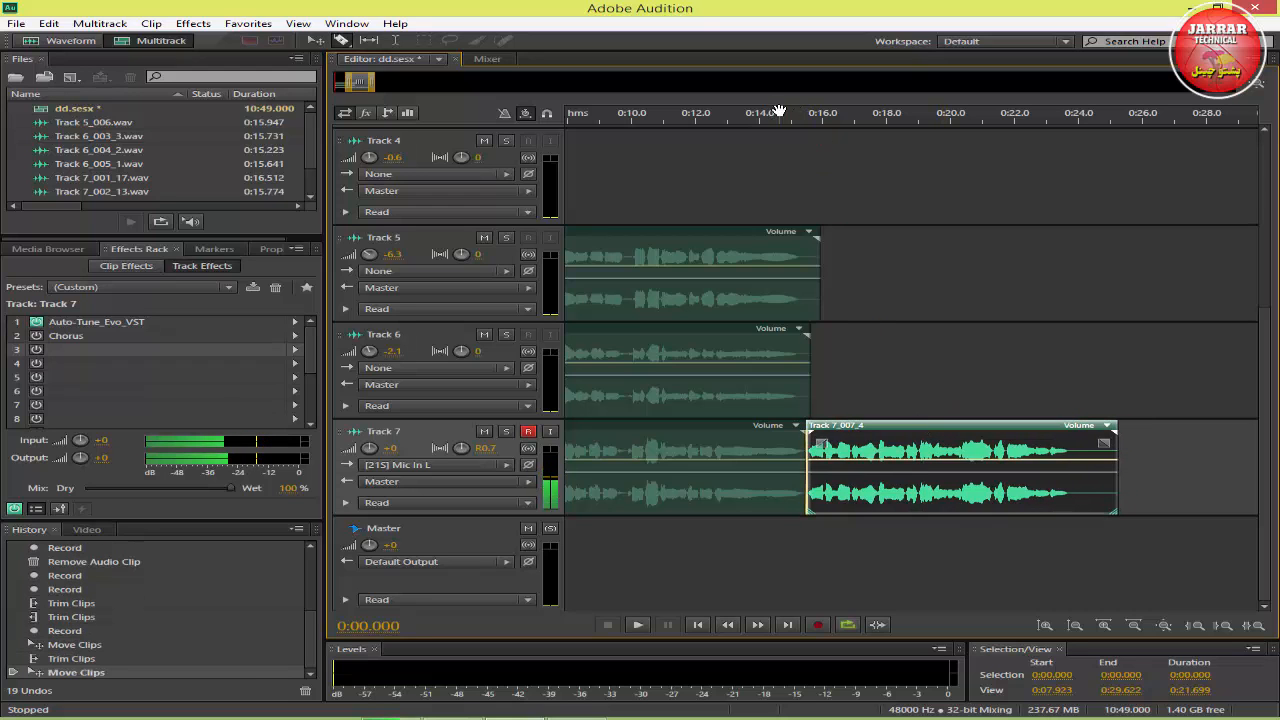
Step: Play the join between Track 7's two clips from about 0:14.6 and stop after the new take begins
left_click(779, 111)
left_click(638, 625)
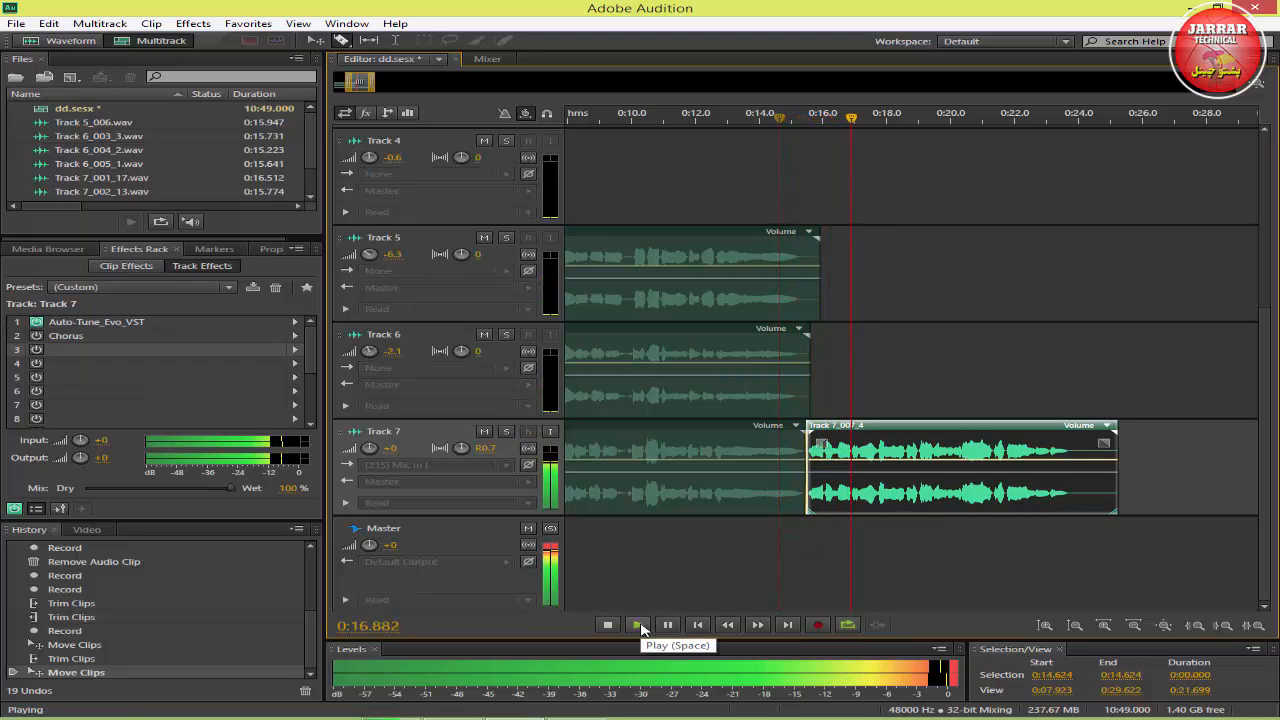
left_click(607, 624)
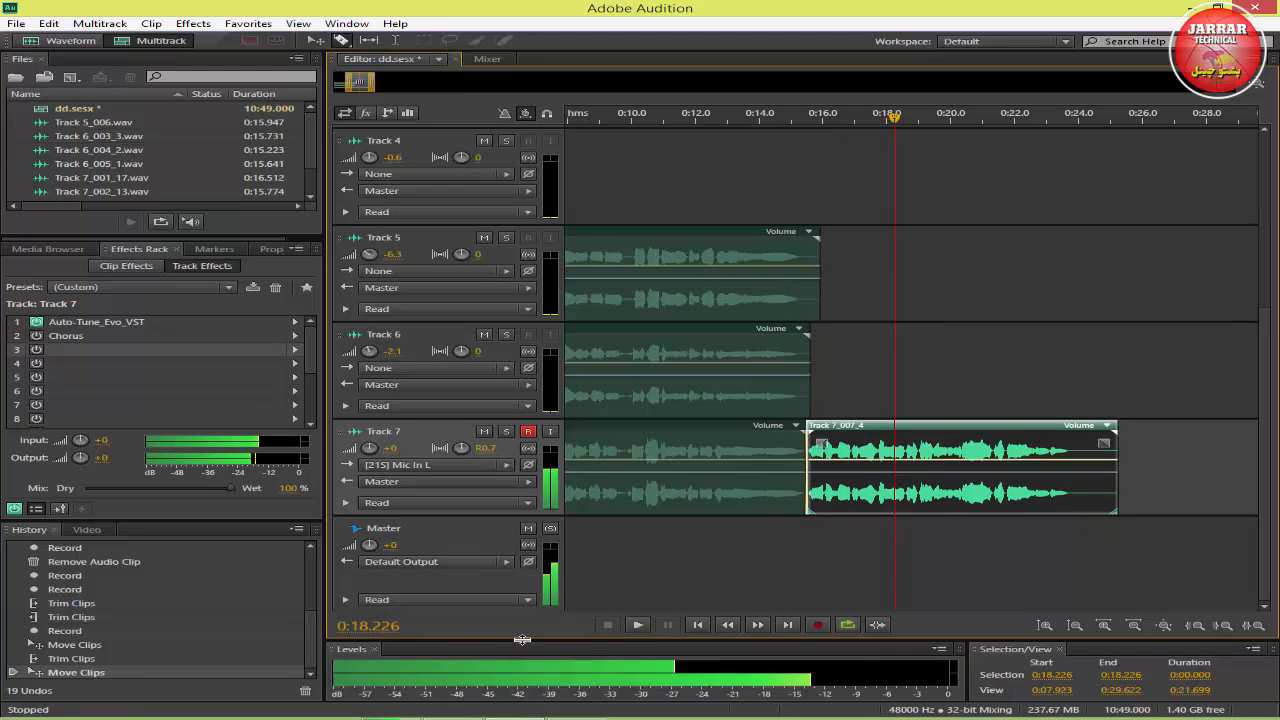